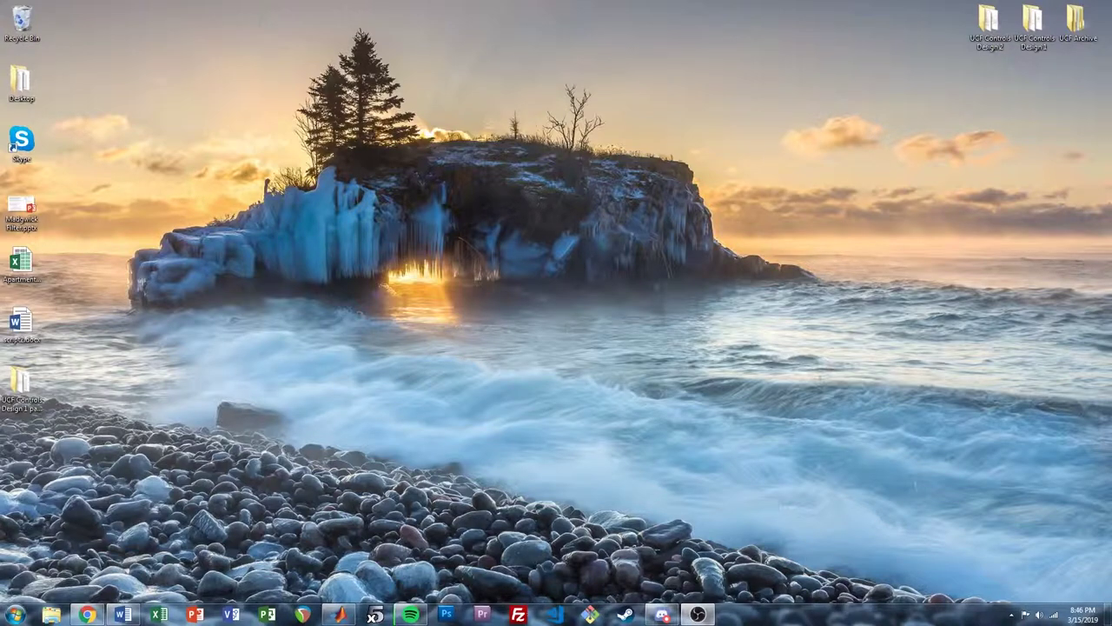
# - Launch XFLR5 and open plane.xfl from the UCF Controls Design 1 part 2 folder
pyautogui.click(374, 615)
pyautogui.click(9, 18)
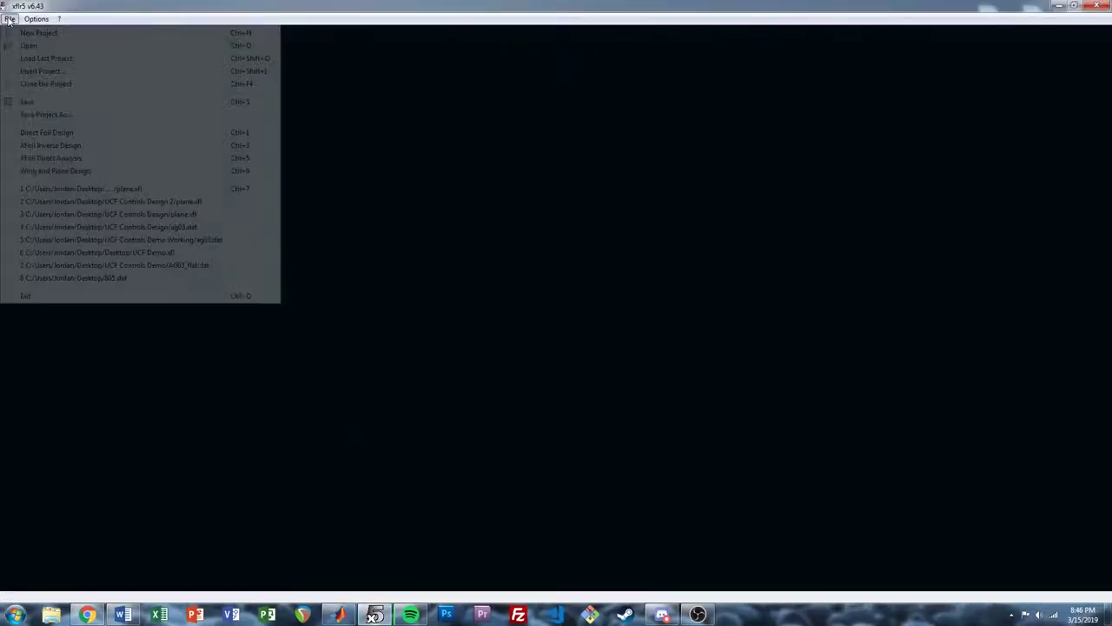
pyautogui.click(35, 46)
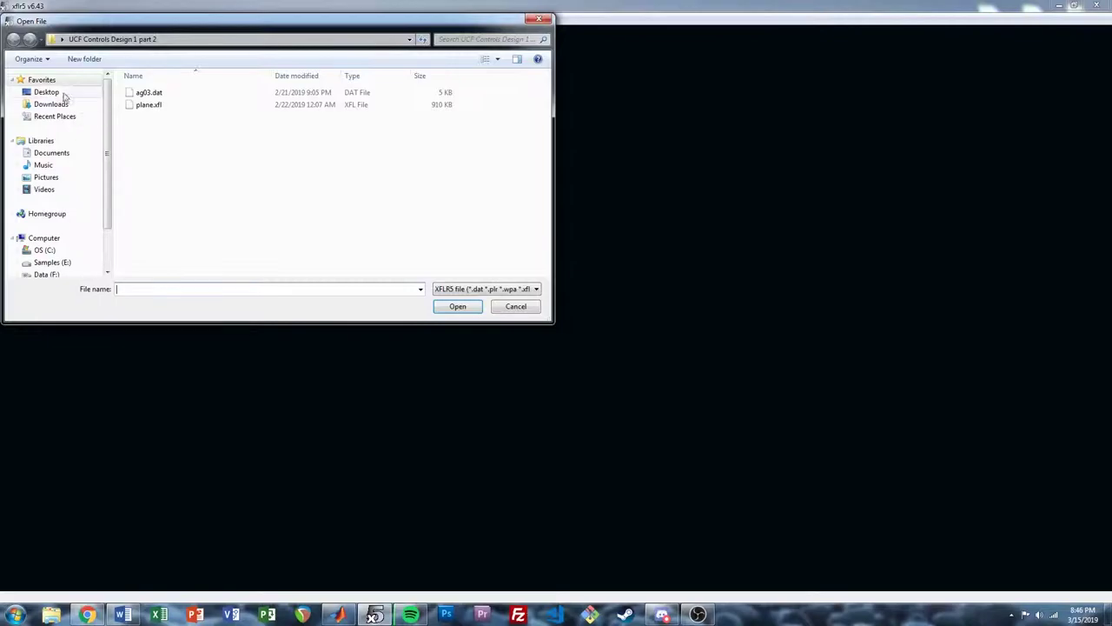
pyautogui.click(61, 93)
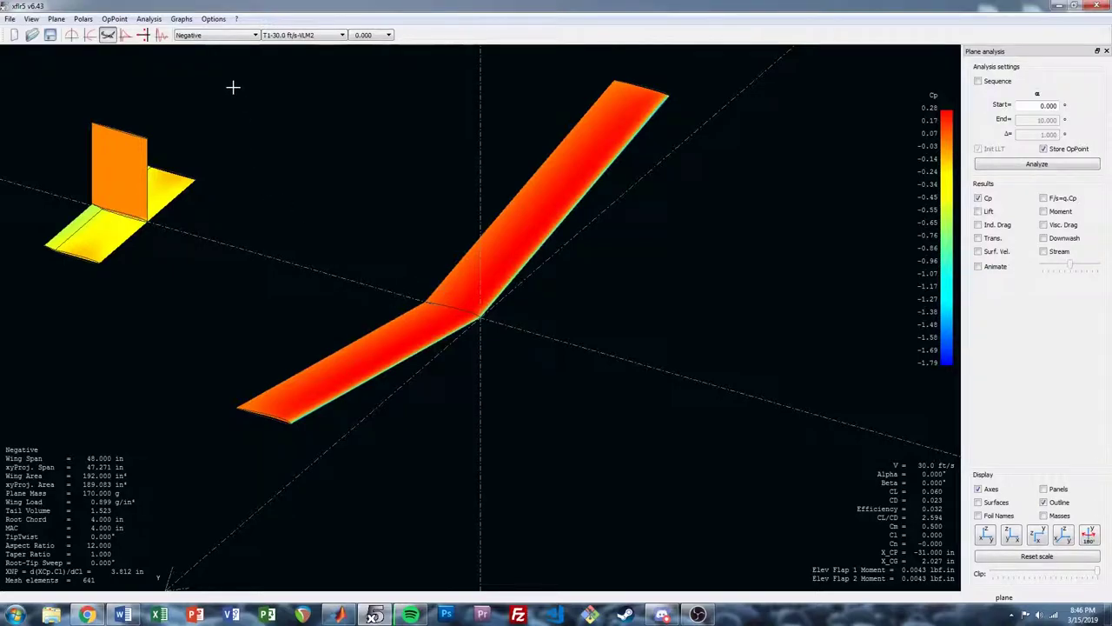
# - Switch to the Neutral plane variant and begin defining a stability analysis
pyautogui.click(237, 37)
pyautogui.click(217, 54)
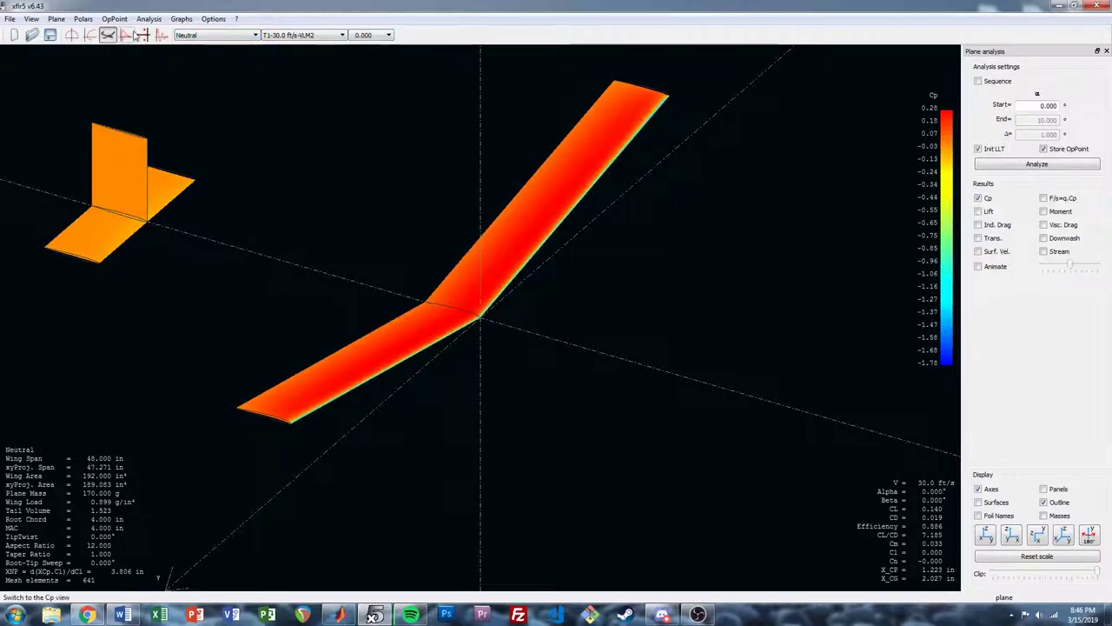
pyautogui.click(149, 19)
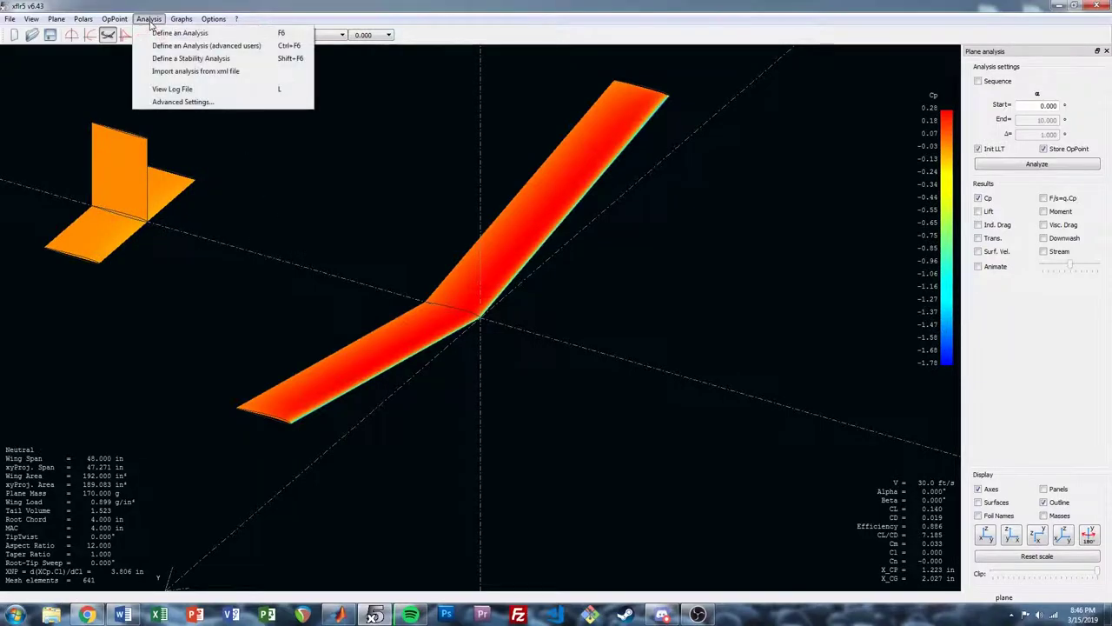
pyautogui.click(192, 58)
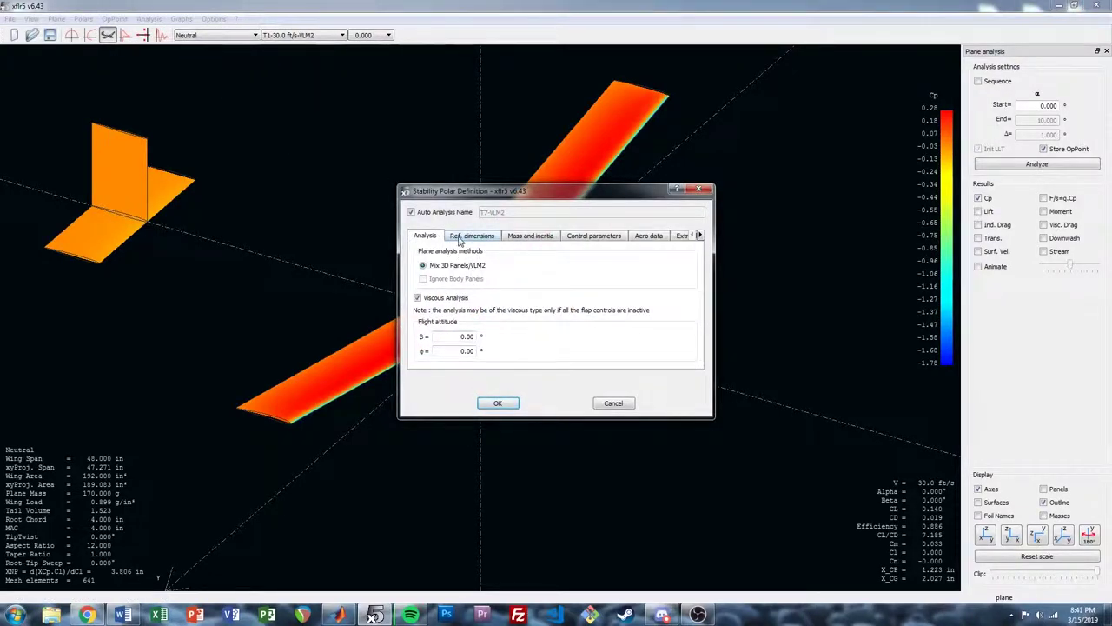
# - Use Wing Planform reference dimensions (192 in², 48 in span) and review the other analysis tabs
pyautogui.click(460, 238)
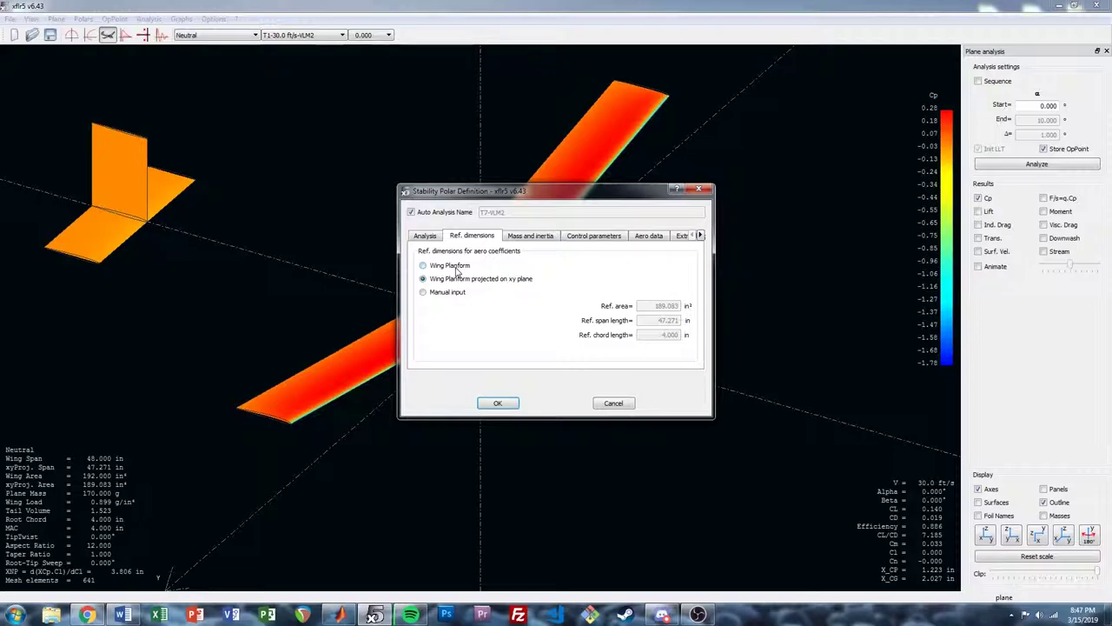
pyautogui.click(458, 267)
pyautogui.click(539, 238)
pyautogui.click(599, 236)
pyautogui.click(651, 237)
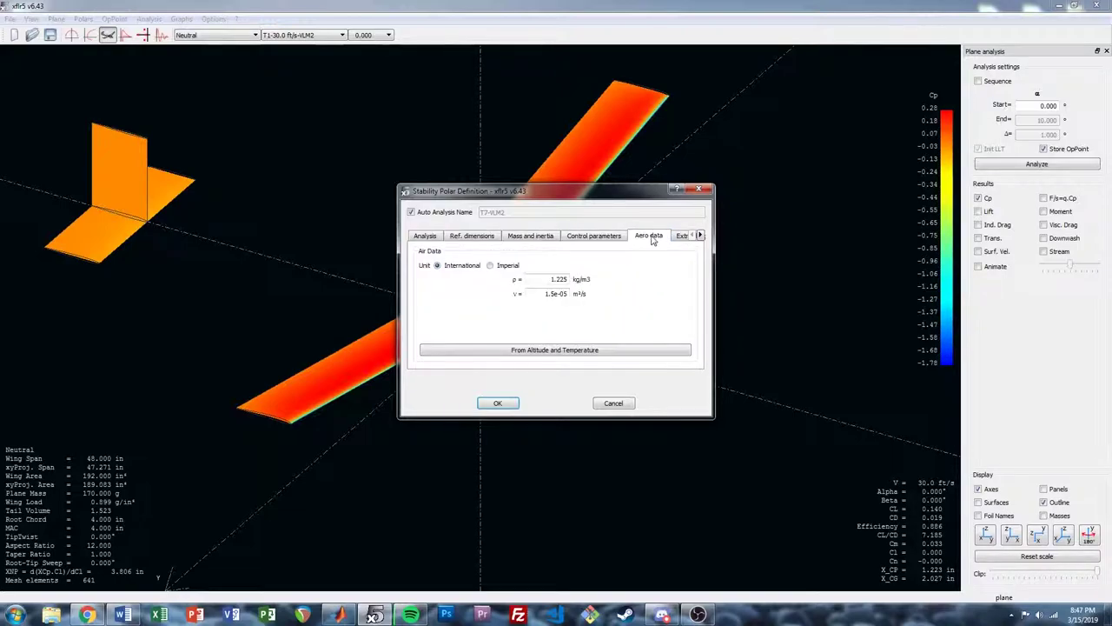
pyautogui.click(700, 235)
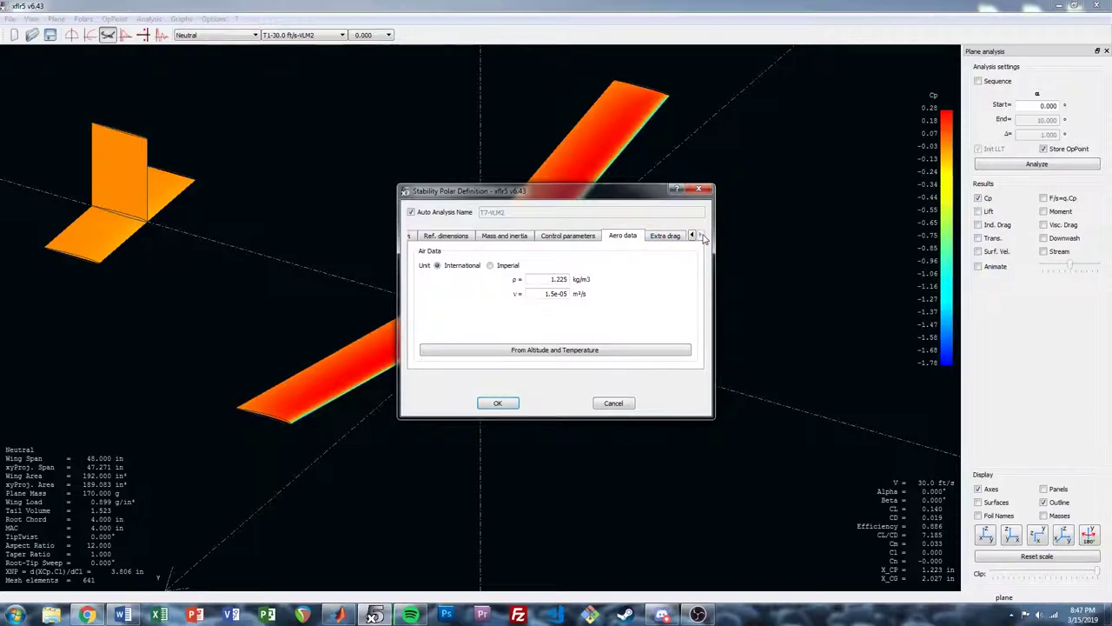
# - Confirm the stability polar settings and run the analysis on the Neutral plane
pyautogui.click(499, 404)
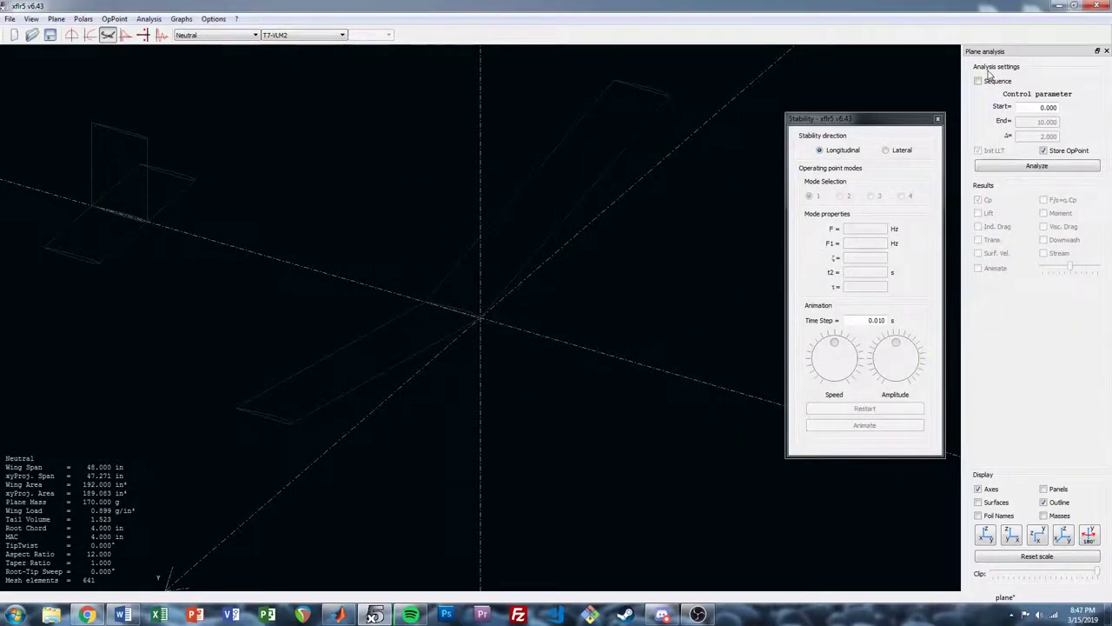
pyautogui.doubleClick(1033, 106)
pyautogui.click(1038, 166)
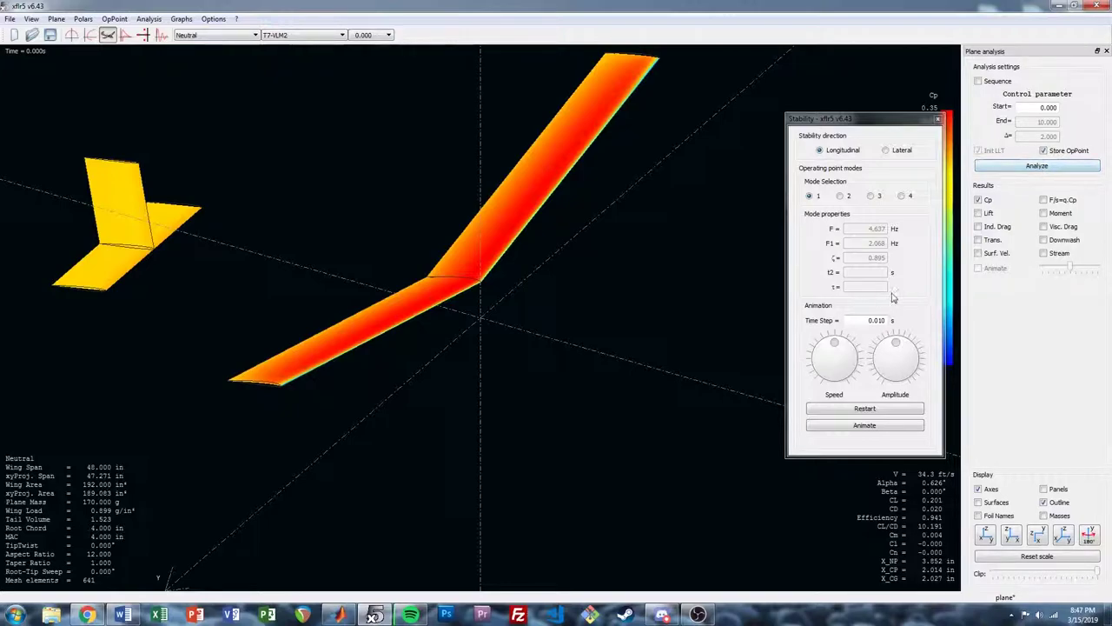
# - Animate the longitudinal modes at higher speed, restart, and show mode 3 (0.109 Hz)
pyautogui.click(861, 426)
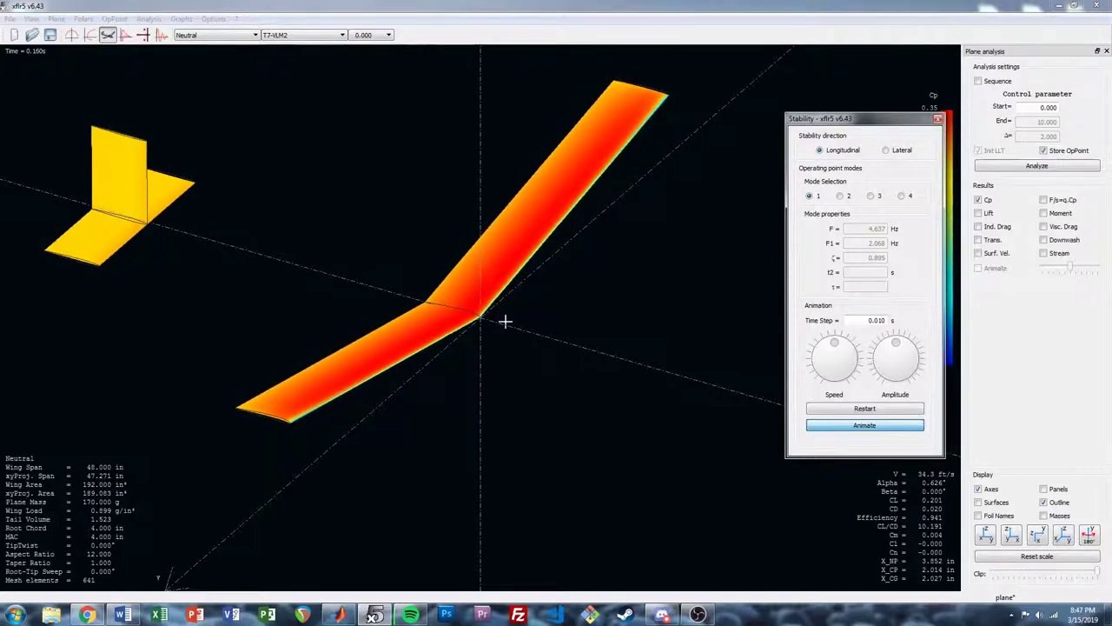
pyautogui.moveTo(844, 364); pyautogui.dragTo(857, 358)
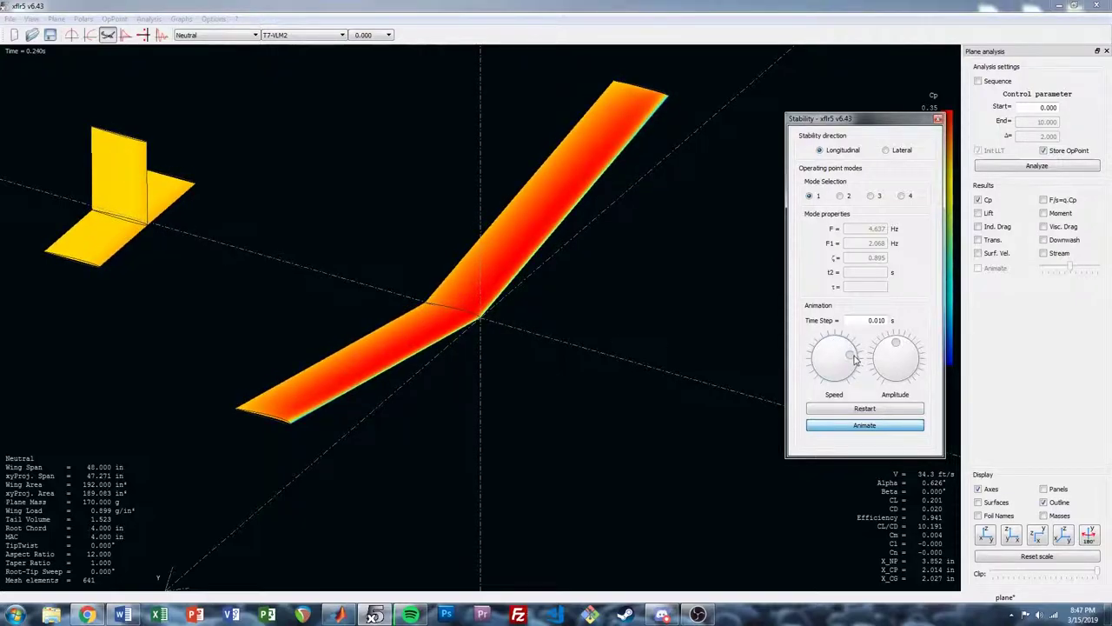
pyautogui.click(877, 413)
pyautogui.click(872, 196)
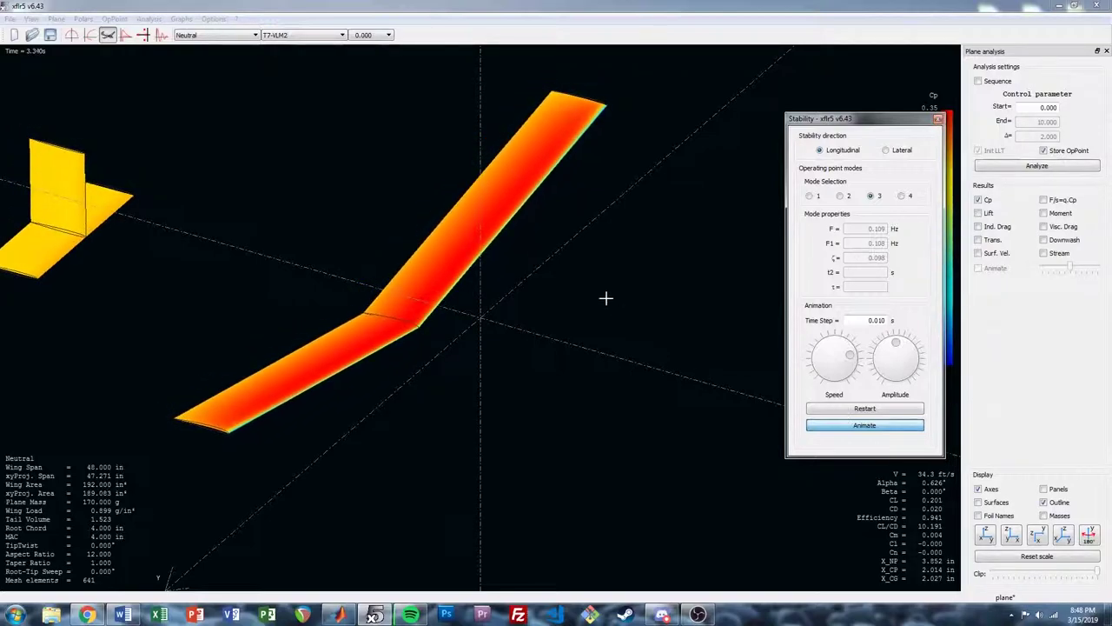
# - In XFLR5.log, scroll to Longitudinal derivatives and select the Cmq value -58.443
pyautogui.press('l')
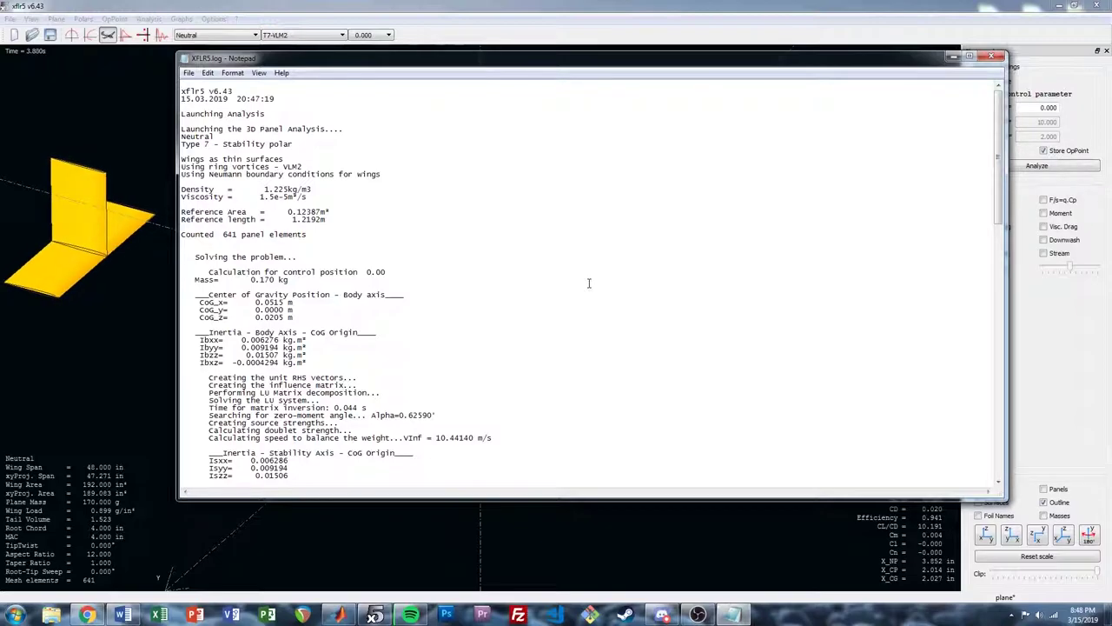
pyautogui.scroll(-11, 417, 315)
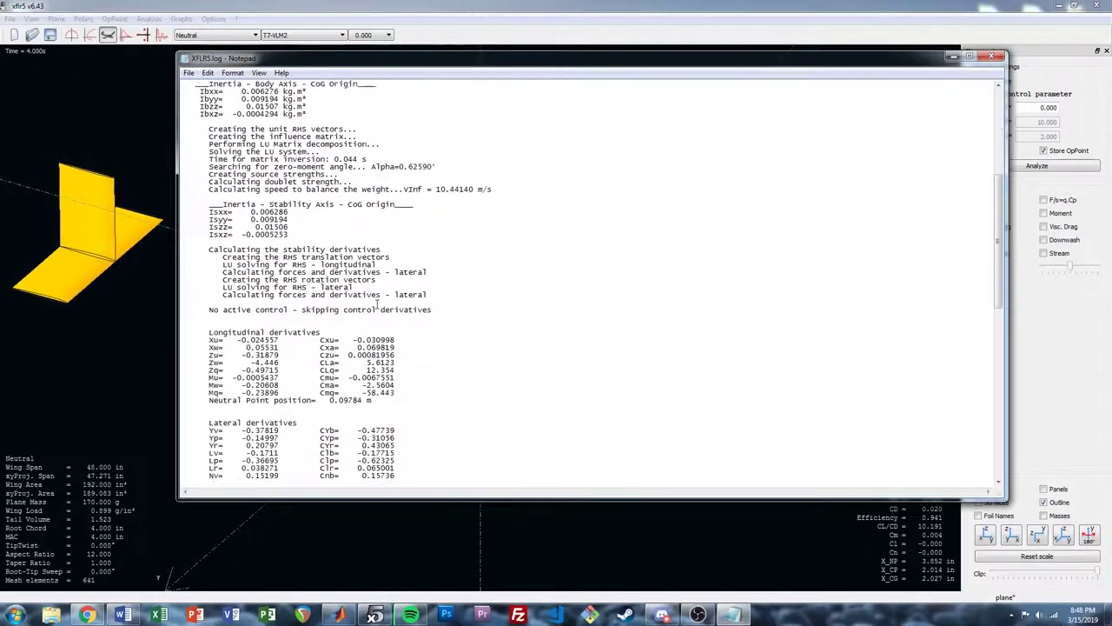
pyautogui.scroll(-4, 376, 302)
pyautogui.moveTo(209, 241); pyautogui.dragTo(320, 240)
pyautogui.moveTo(322, 302); pyautogui.dragTo(384, 302)
pyautogui.click(364, 301)
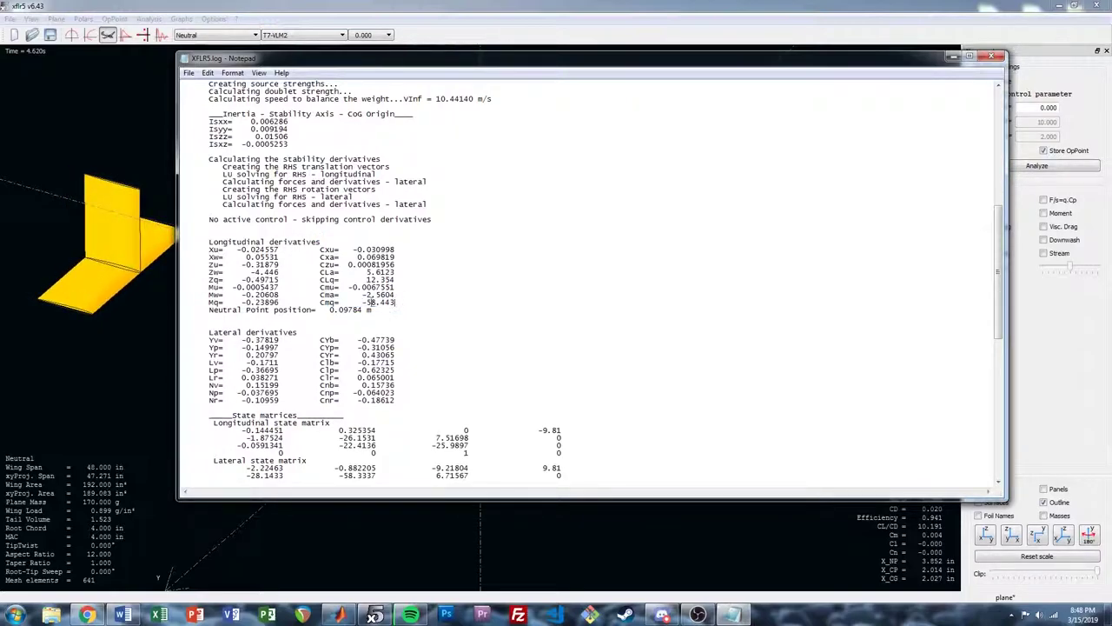
pyautogui.doubleClick(363, 302)
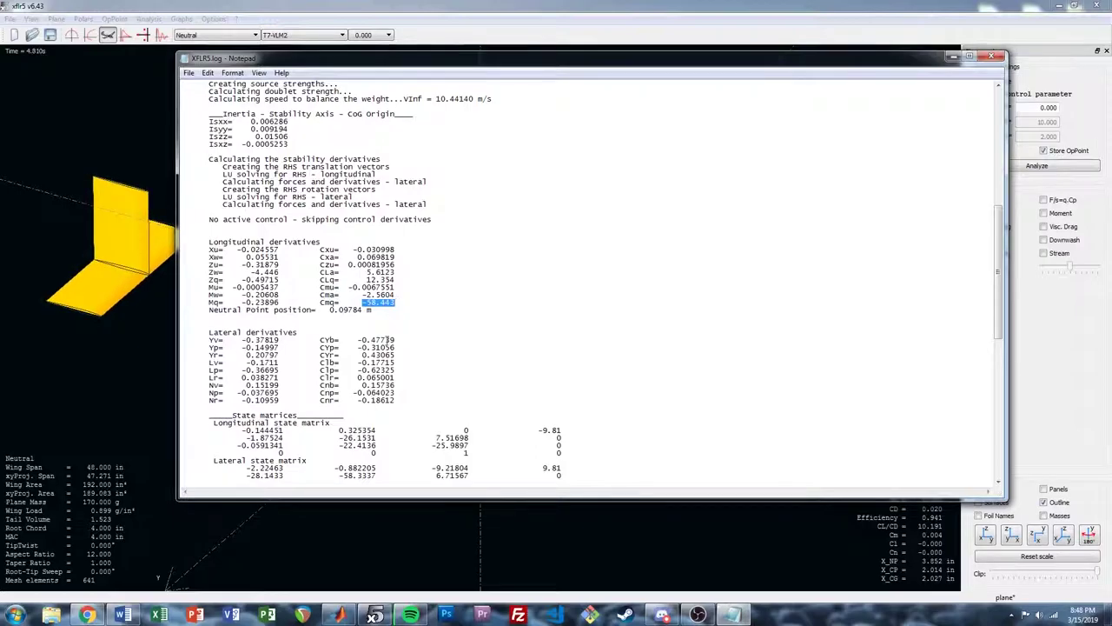
pyautogui.click(343, 615)
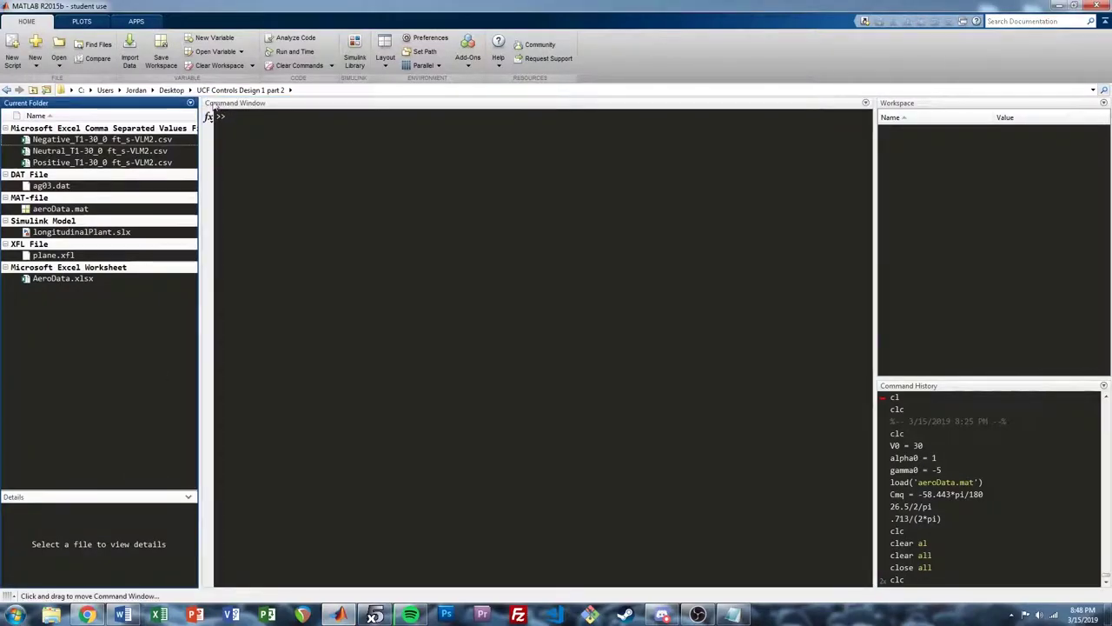
# - Open the UCF Controls Design 1 part 2 folder and load aeroData.mat into the workspace
pyautogui.doubleClick(141, 175)
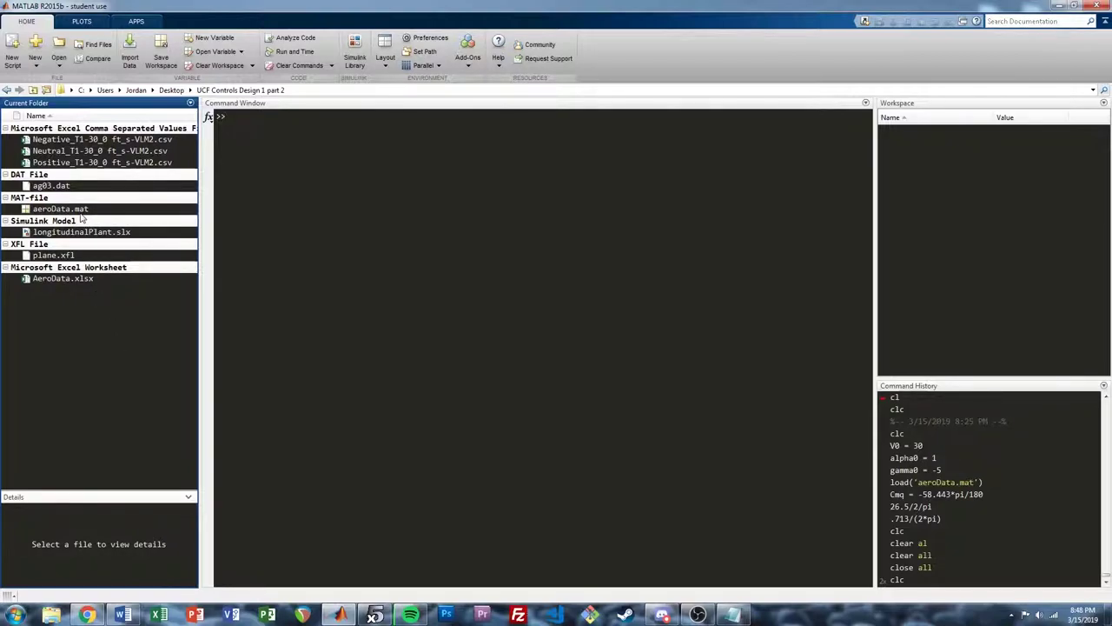
pyautogui.doubleClick(80, 210)
pyautogui.click(376, 267)
# - Define Cmq = -58.443*pi/180, giving -1.0200 per radian, and inspect the workspace variables
pyautogui.write('C')
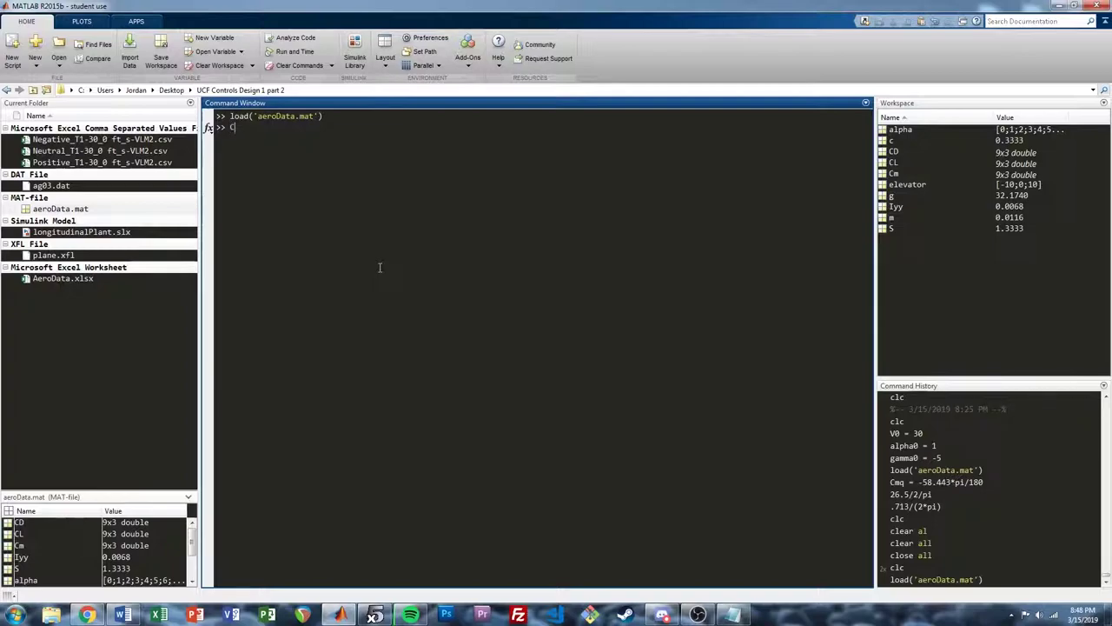
pyautogui.write('mq = -58.443*pi/180')
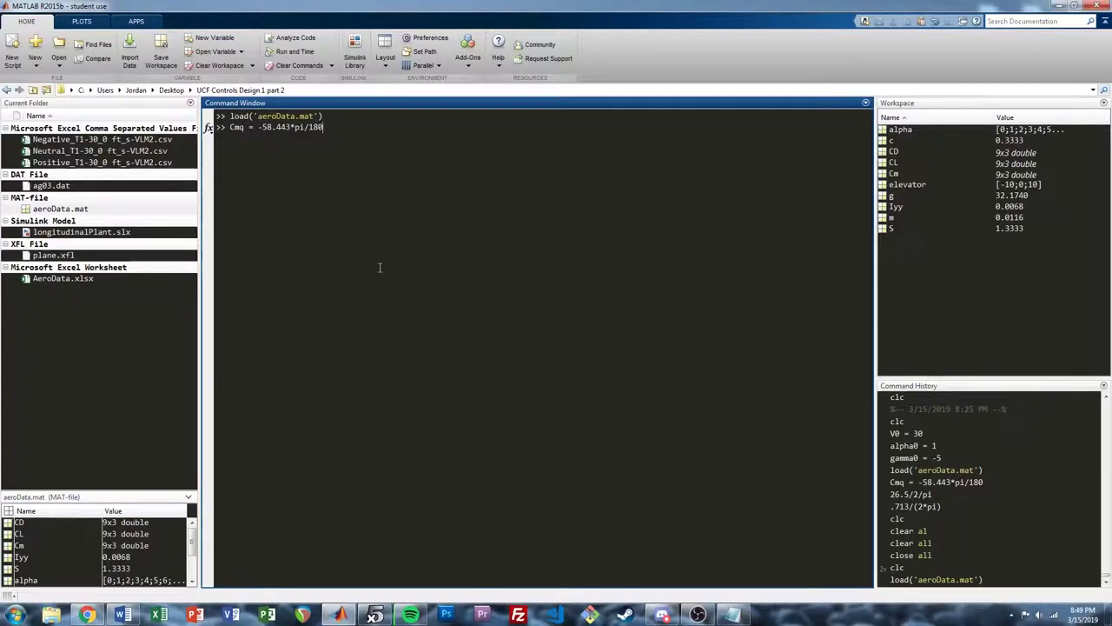
pyautogui.press('Return')
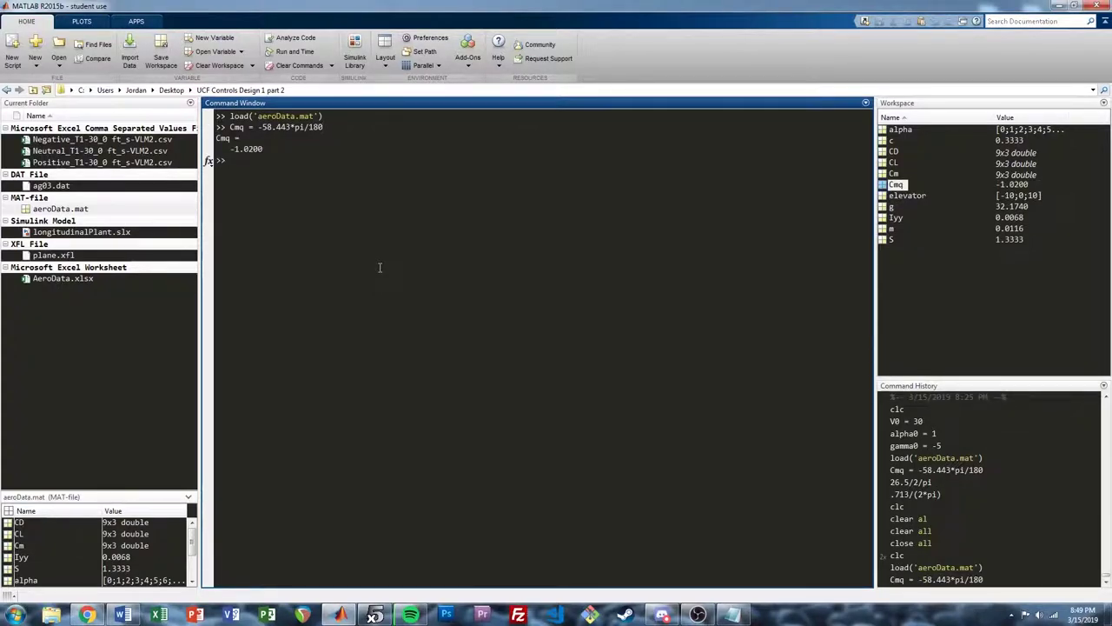
pyautogui.click(895, 184)
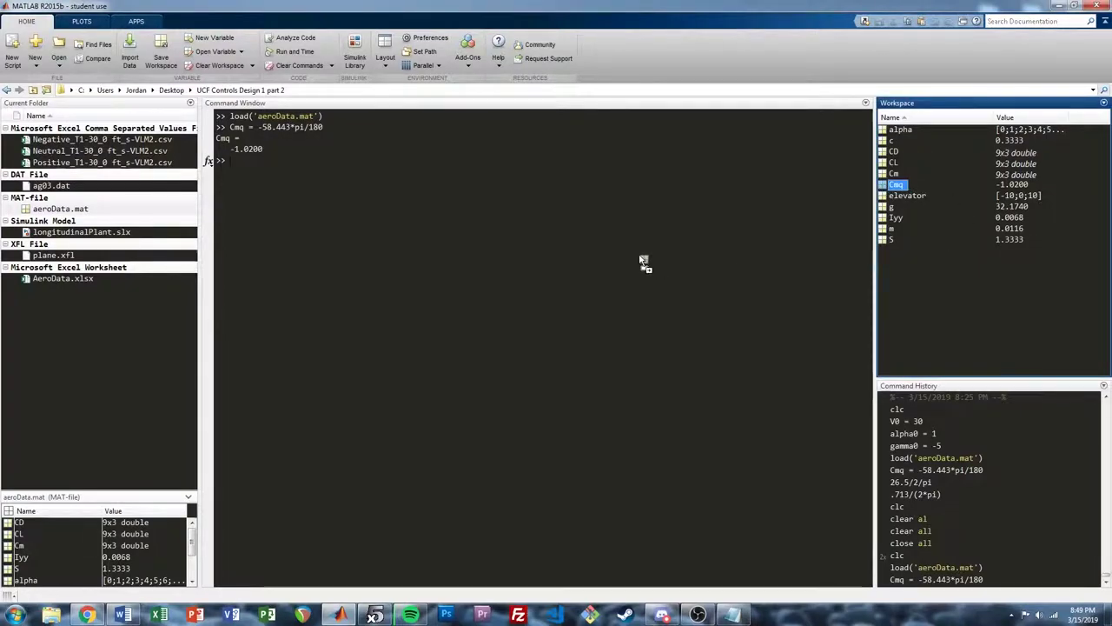
pyautogui.click(64, 211)
pyautogui.scroll(-2, 184, 548)
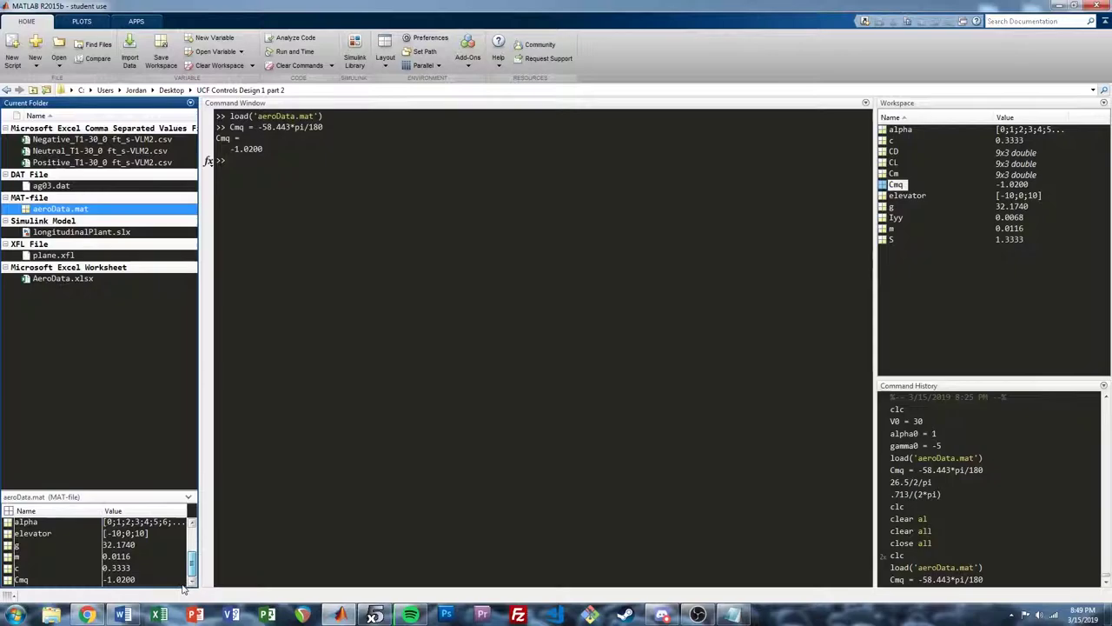
pyautogui.click(123, 397)
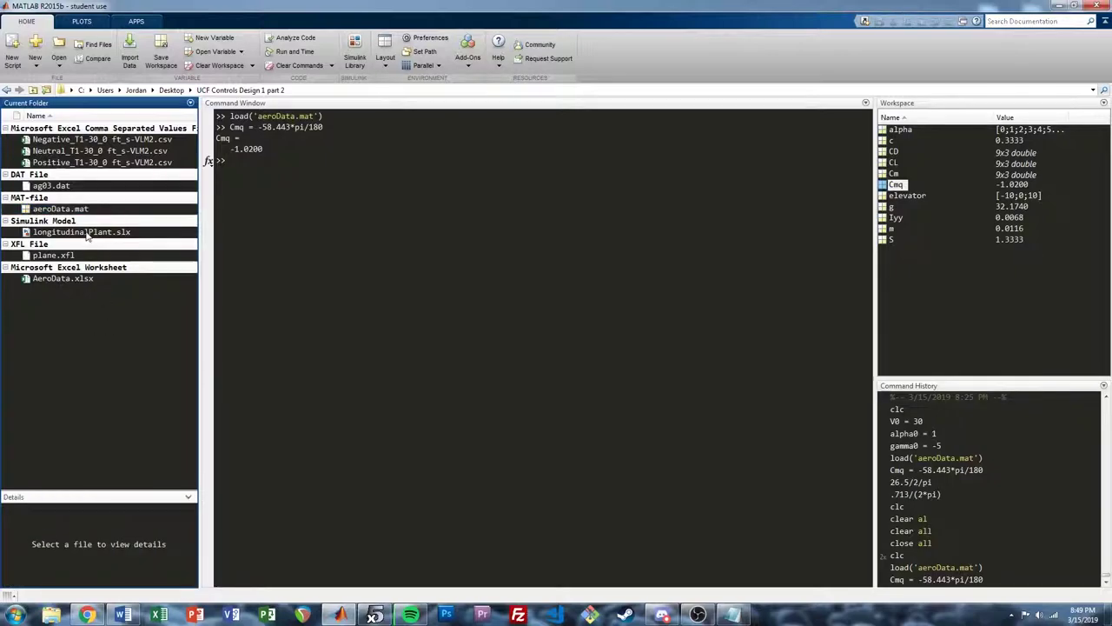
# - Open longitudinalPlant.slx and inspect the Plant block within its Angle PI and Rate PI loops
pyautogui.click(87, 233)
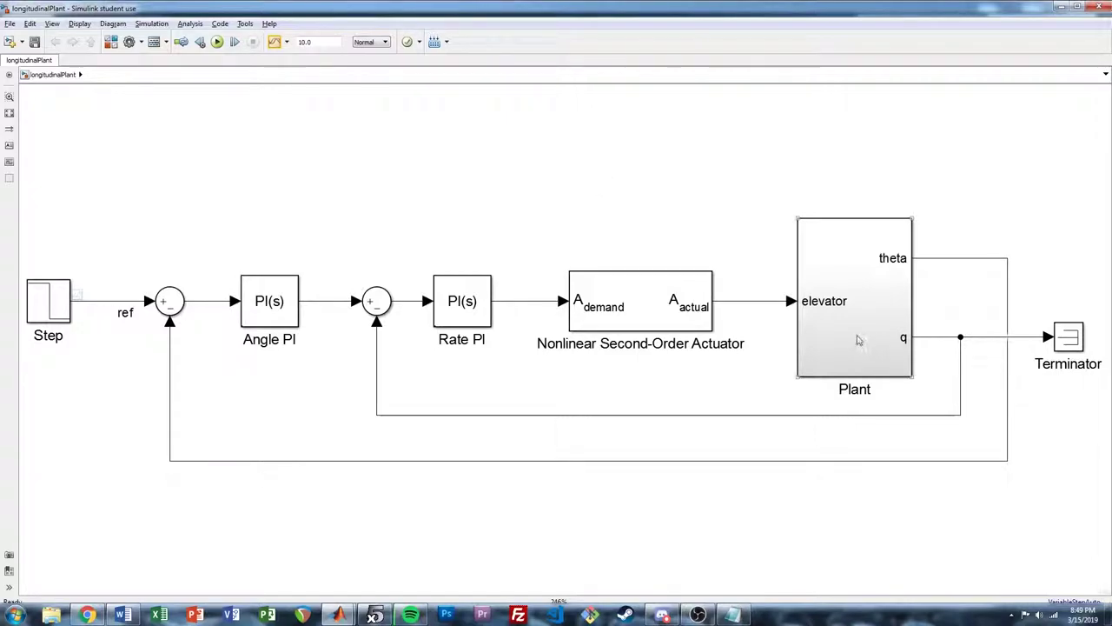
pyautogui.click(839, 277)
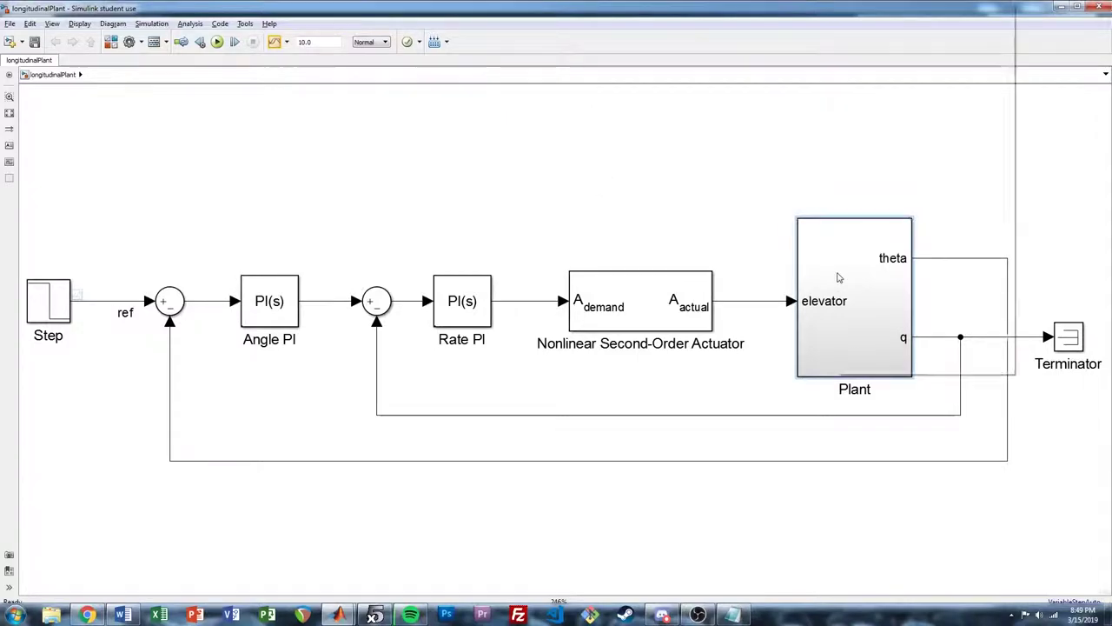
pyautogui.rightClick(839, 277)
pyautogui.click(623, 181)
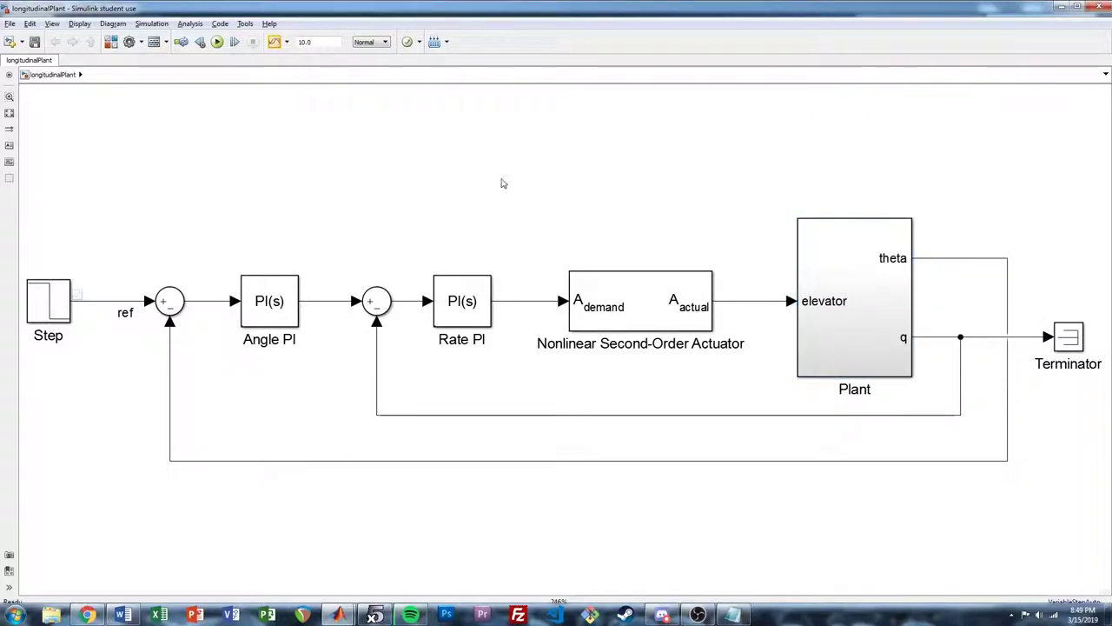
pyautogui.hotkey('alt', 'Tab')
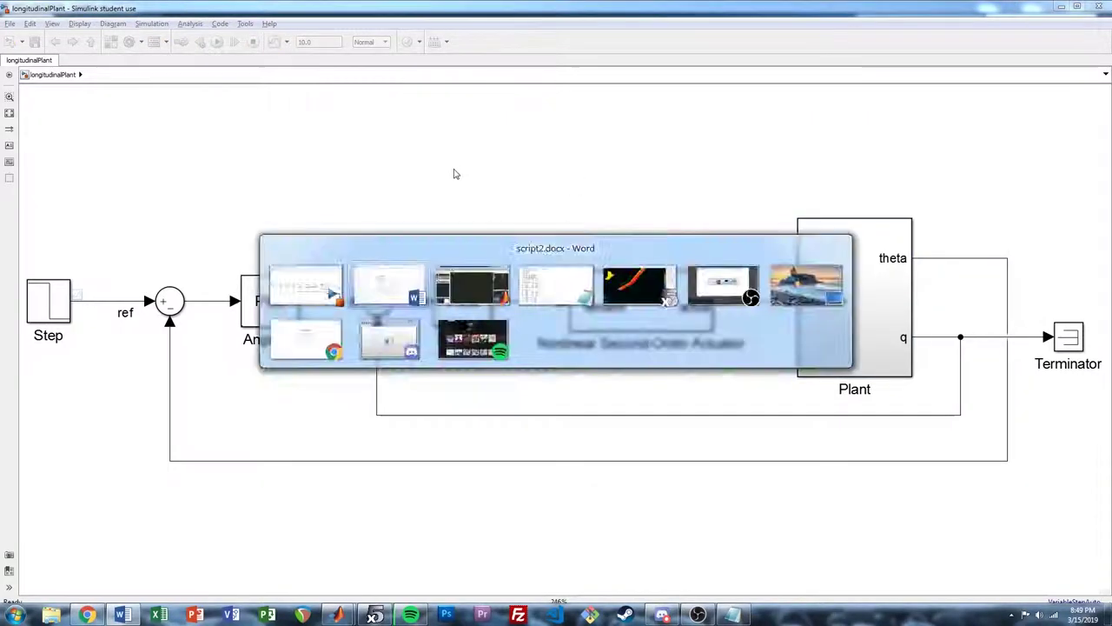
# - Enter V0 = 30, alpha0 = 1 and gamma0 = -5 in the Command Window
pyautogui.click(1065, 8)
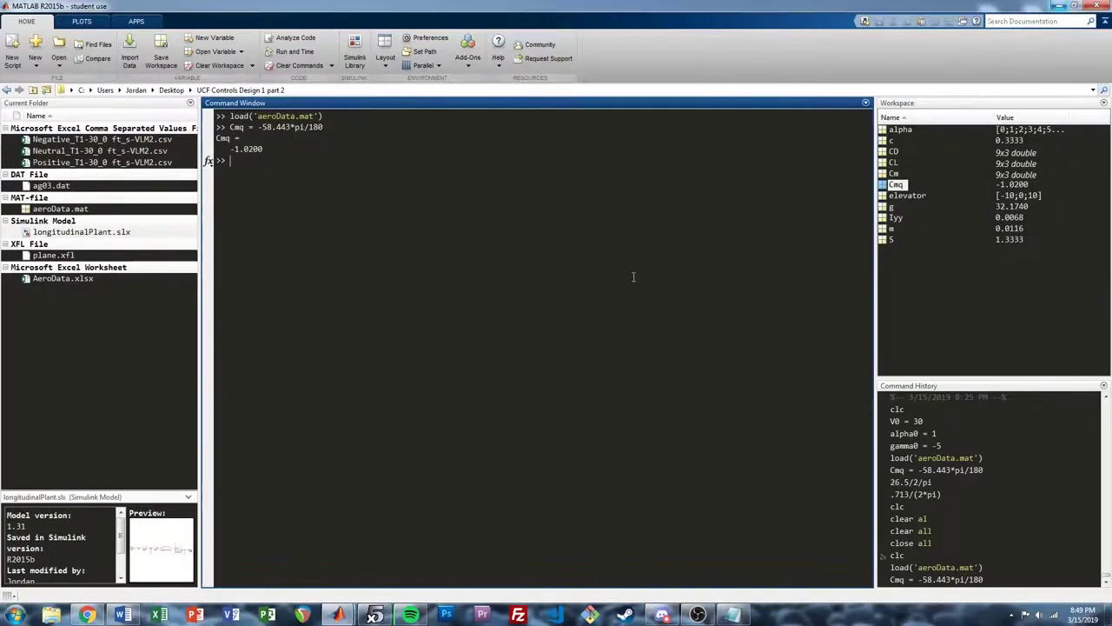
pyautogui.write('V0 = 3')
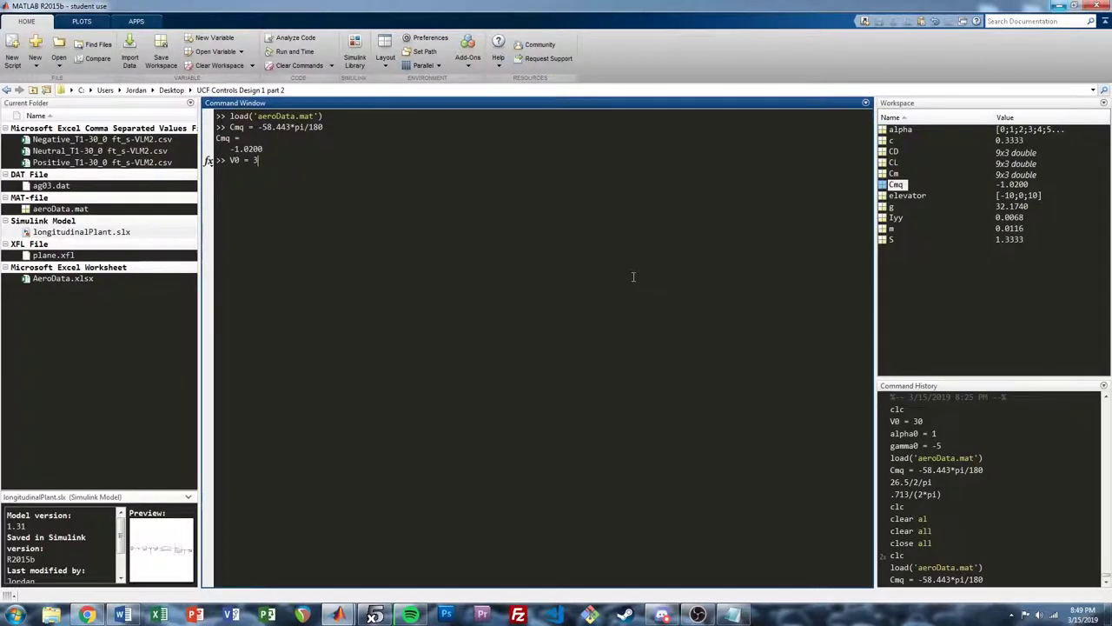
pyautogui.write('0')
pyautogui.press('Return')
pyautogui.write('alpha0')
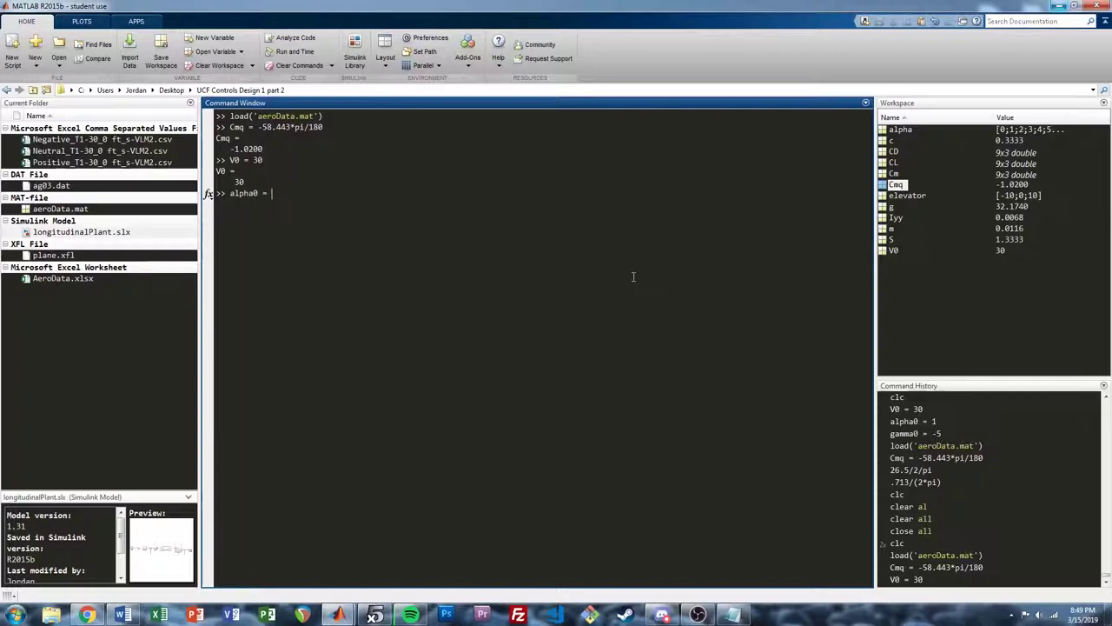
pyautogui.write(' = 1')
pyautogui.press('Return')
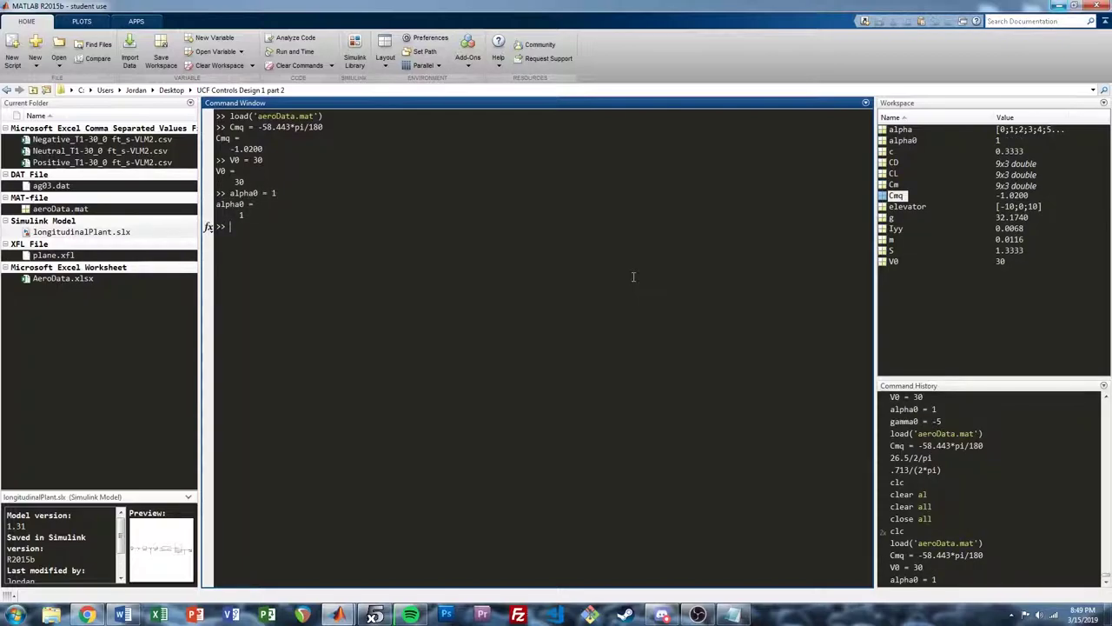
pyautogui.write('gamma0 = -5')
pyautogui.press('Return')
pyautogui.hotkey('alt', 'Tab')
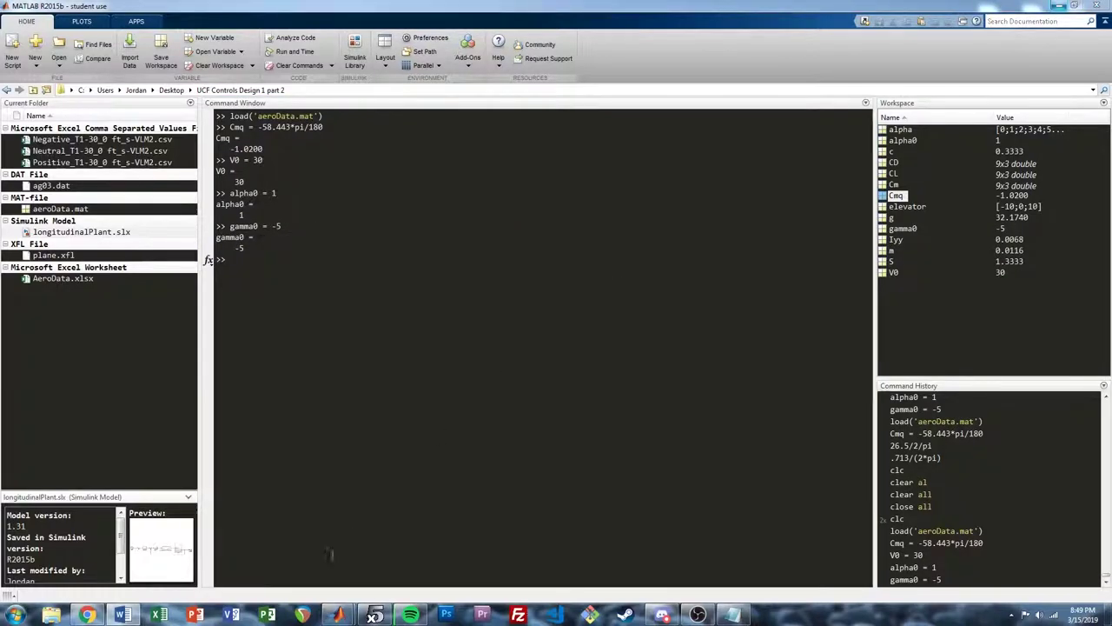
# - Bring the longitudinalPlant model forward, update its diagram with Ctrl+D, and maximize it
pyautogui.moveTo(337, 614)
pyautogui.click(417, 556)
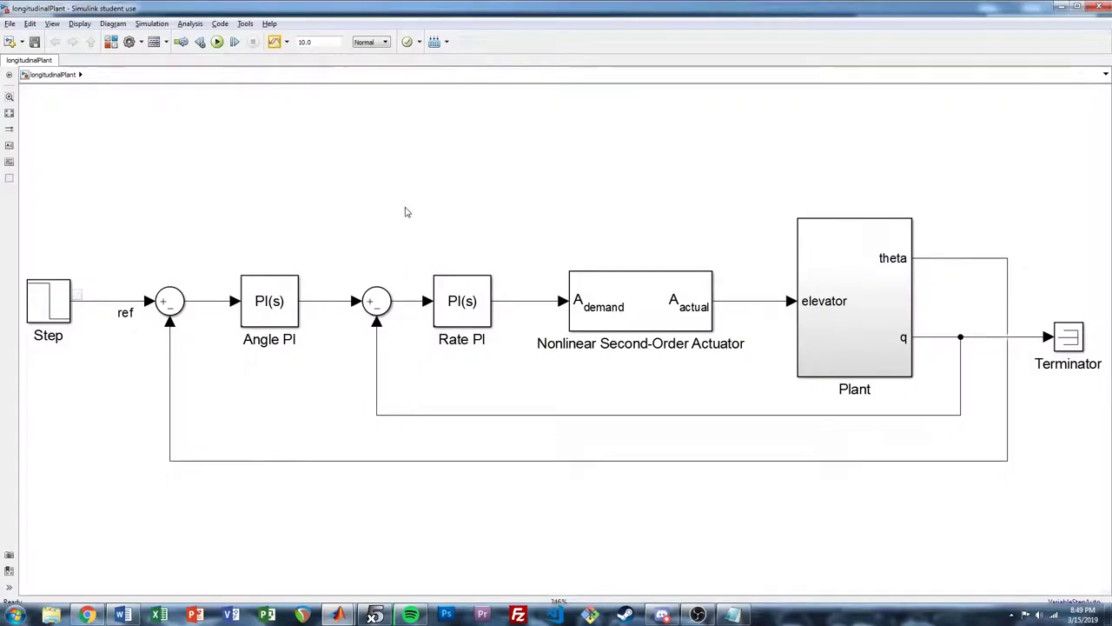
pyautogui.hotkey('ctrl', 'd')
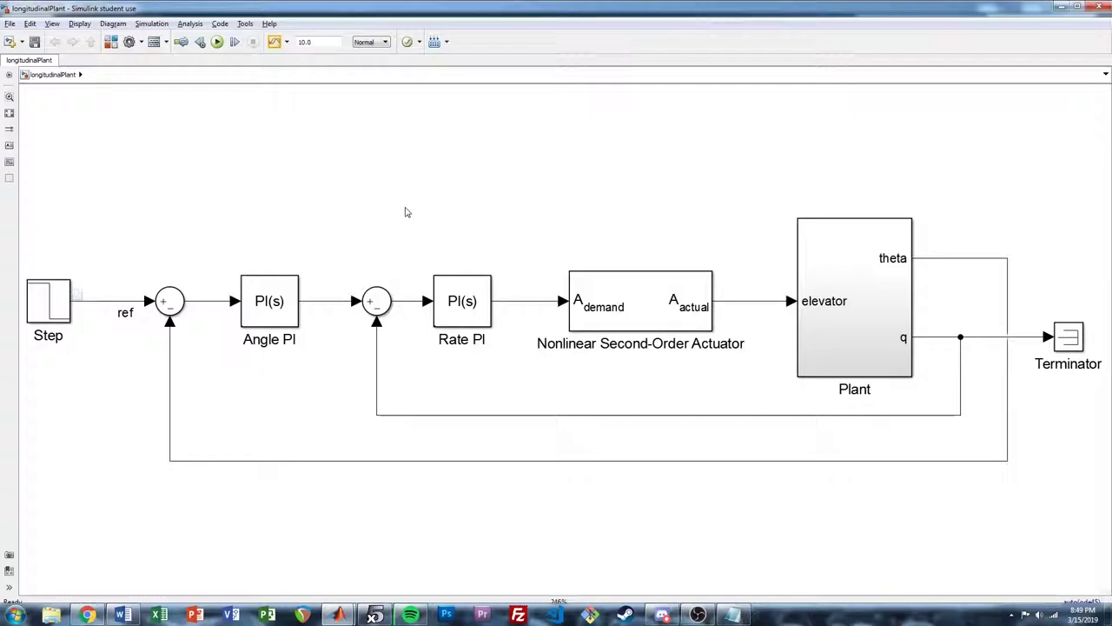
pyautogui.doubleClick(445, 11)
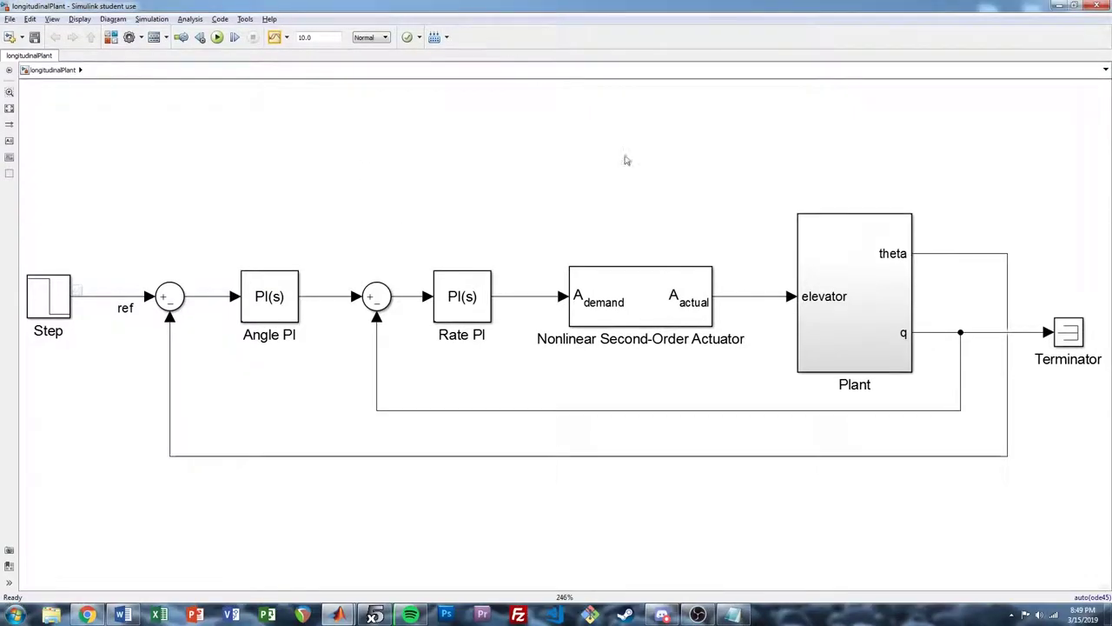
# - Launch Linear Analysis > Linearize Block on the Plant block
pyautogui.rightClick(837, 281)
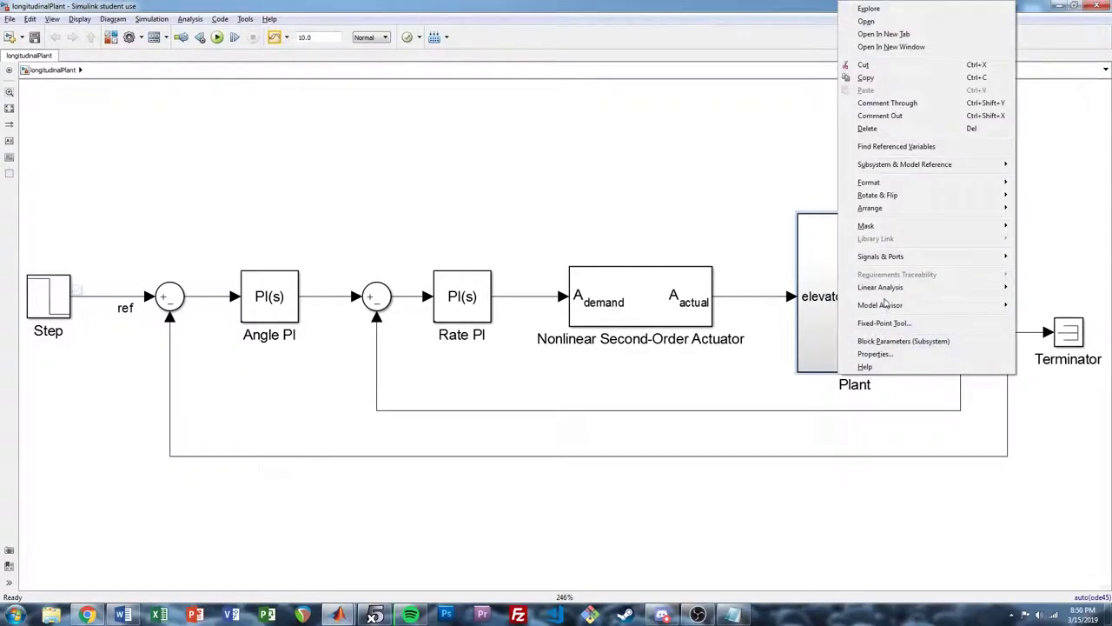
pyautogui.moveTo(892, 294)
pyautogui.click(737, 288)
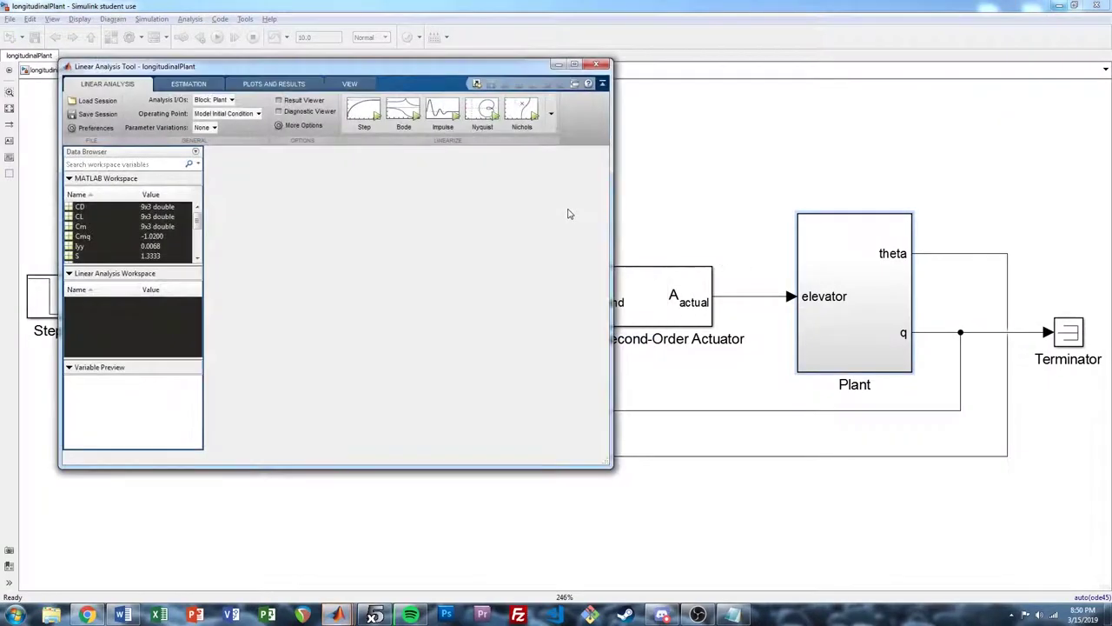
# - Maximize the tool, check the analysis I/Os, and linearize the Plant into a linsys1 Pole/Zero plot
pyautogui.click(574, 65)
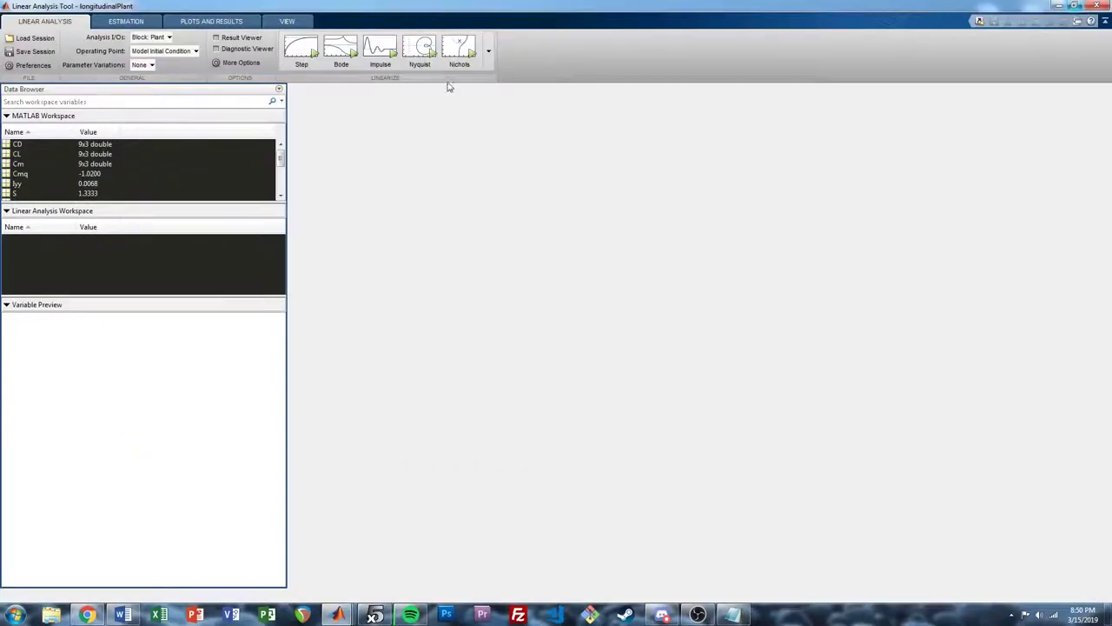
pyautogui.click(155, 40)
pyautogui.click(518, 189)
pyautogui.click(488, 53)
pyautogui.click(345, 143)
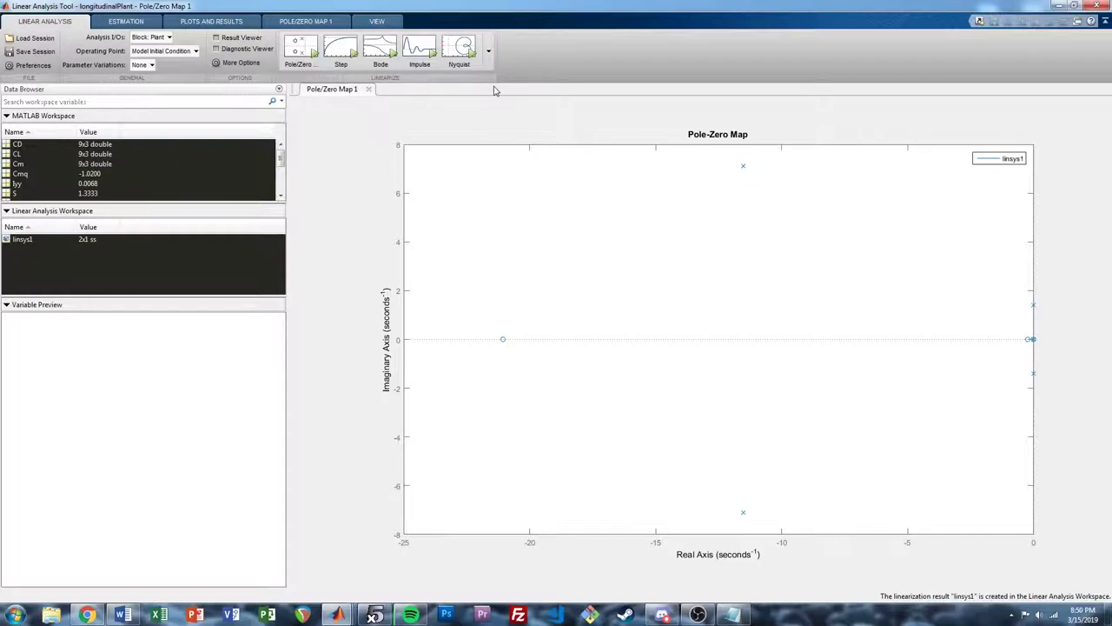
# - Add a damping grid to the pole-zero map, zoom in near the origin, then reset the view
pyautogui.rightClick(668, 269)
pyautogui.click(699, 292)
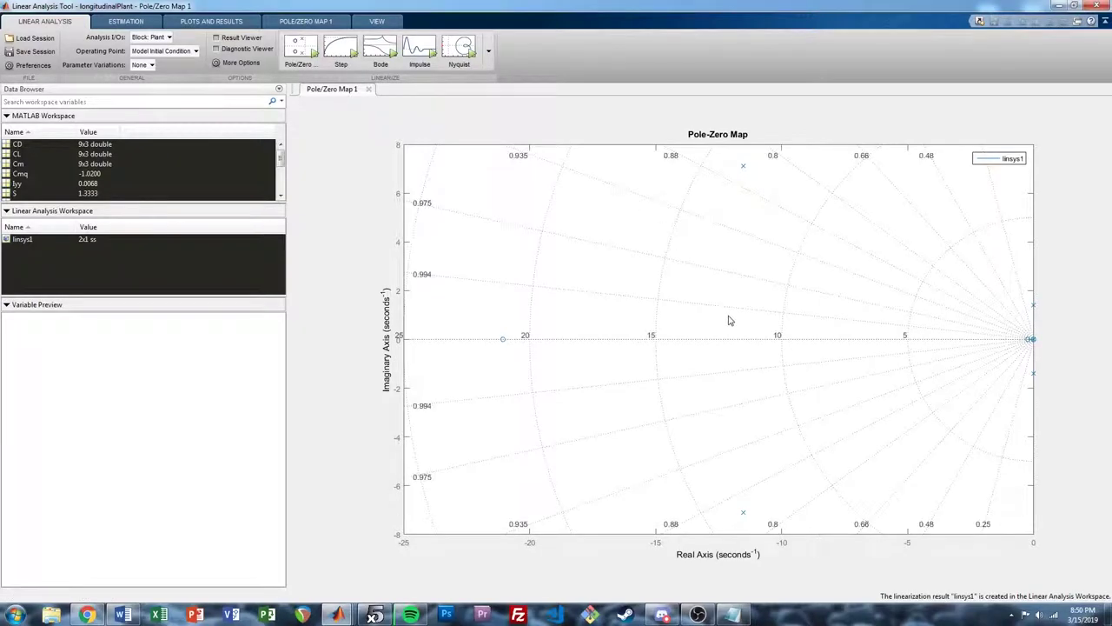
pyautogui.click(305, 21)
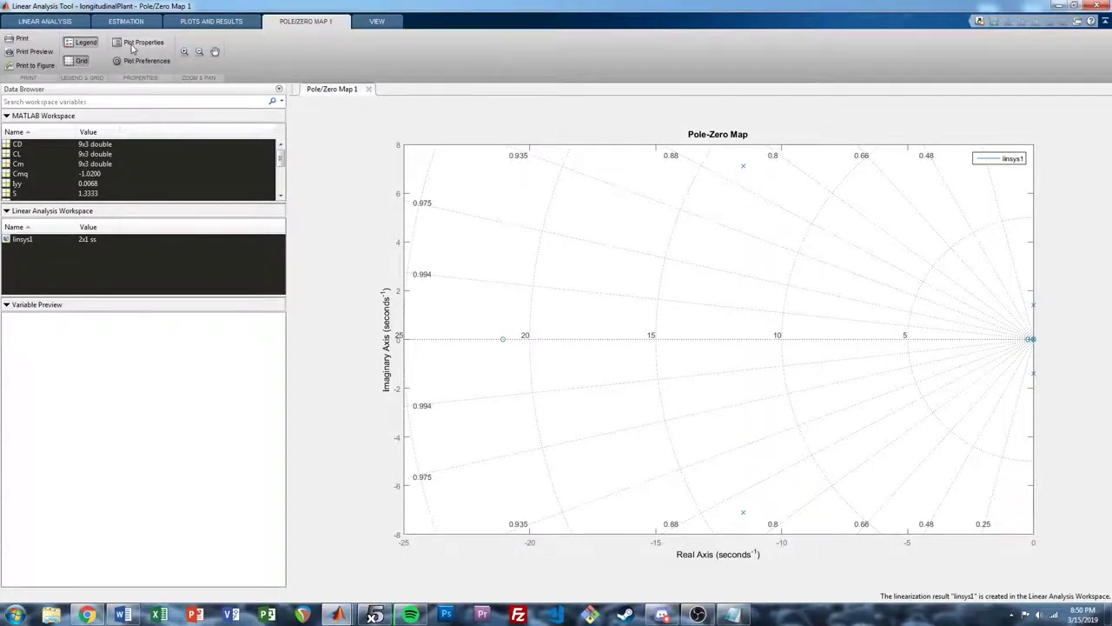
pyautogui.click(186, 52)
pyautogui.moveTo(1007, 285); pyautogui.dragTo(1048, 391)
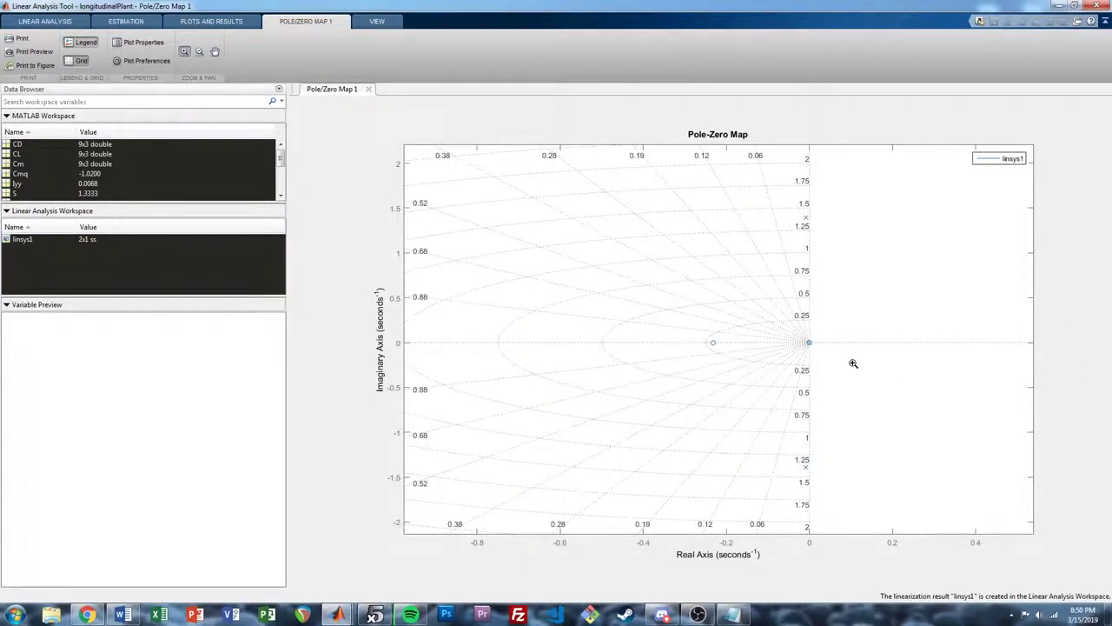
pyautogui.moveTo(740, 202); pyautogui.dragTo(852, 498)
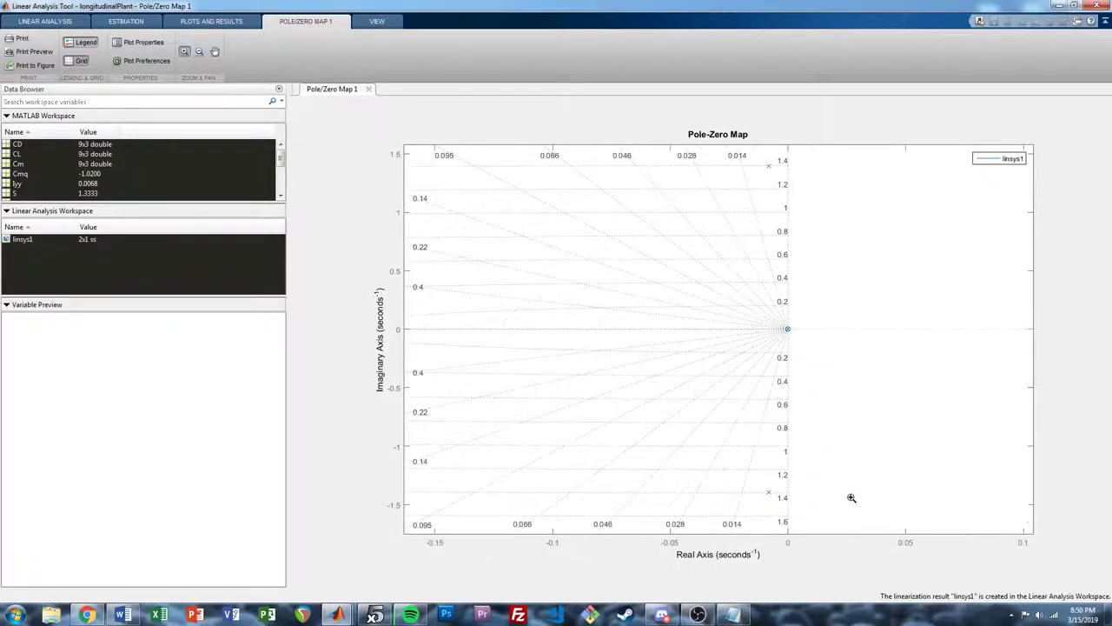
pyautogui.click(713, 360)
pyautogui.doubleClick(712, 360)
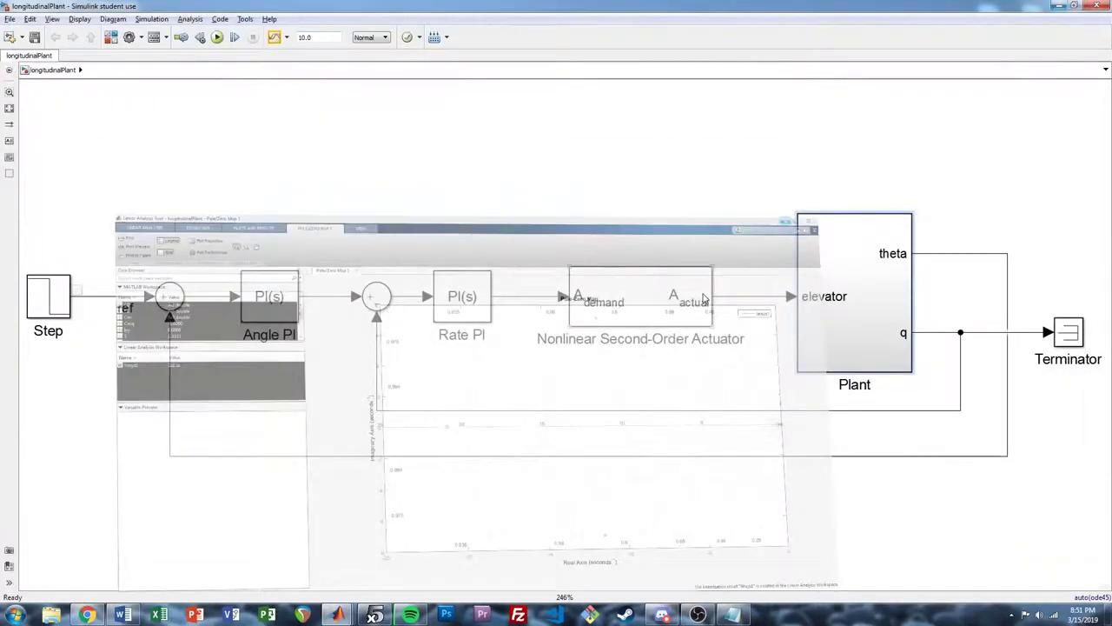
# - Minimize the Linear Analysis Tool and model, then display c = 0.3333 in MATLAB
pyautogui.click(1057, 6)
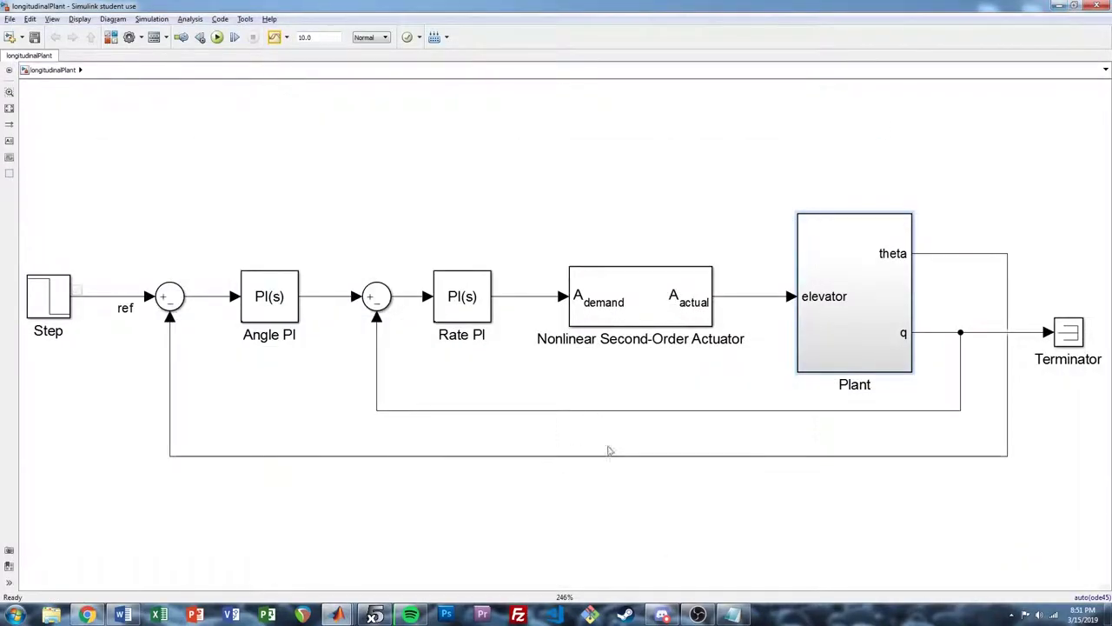
pyautogui.click(1057, 7)
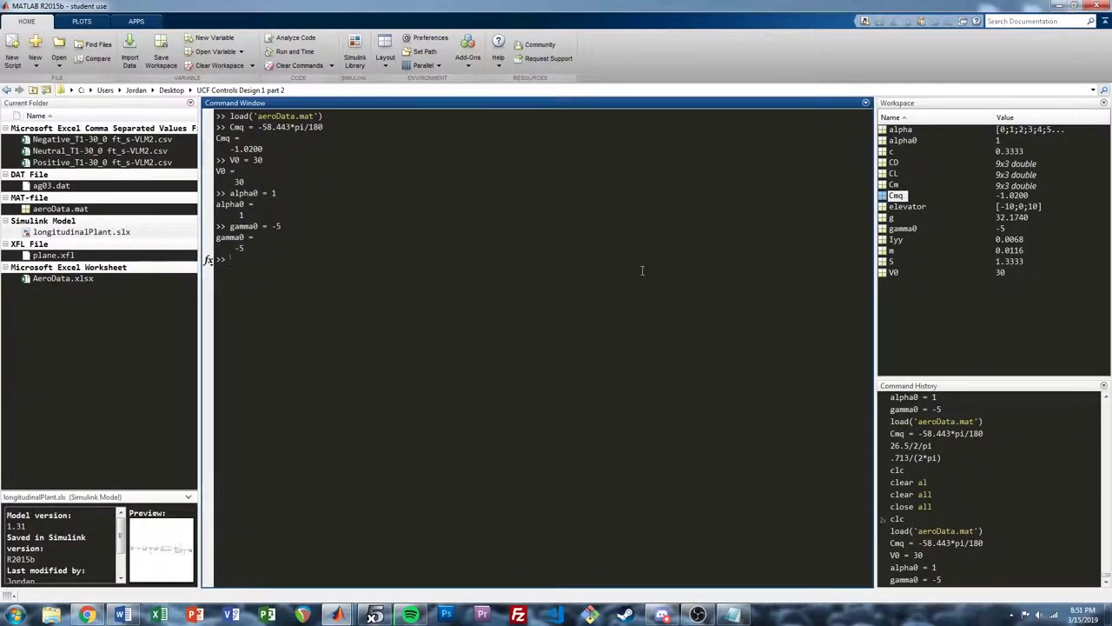
pyautogui.write('c')
pyautogui.press('Return')
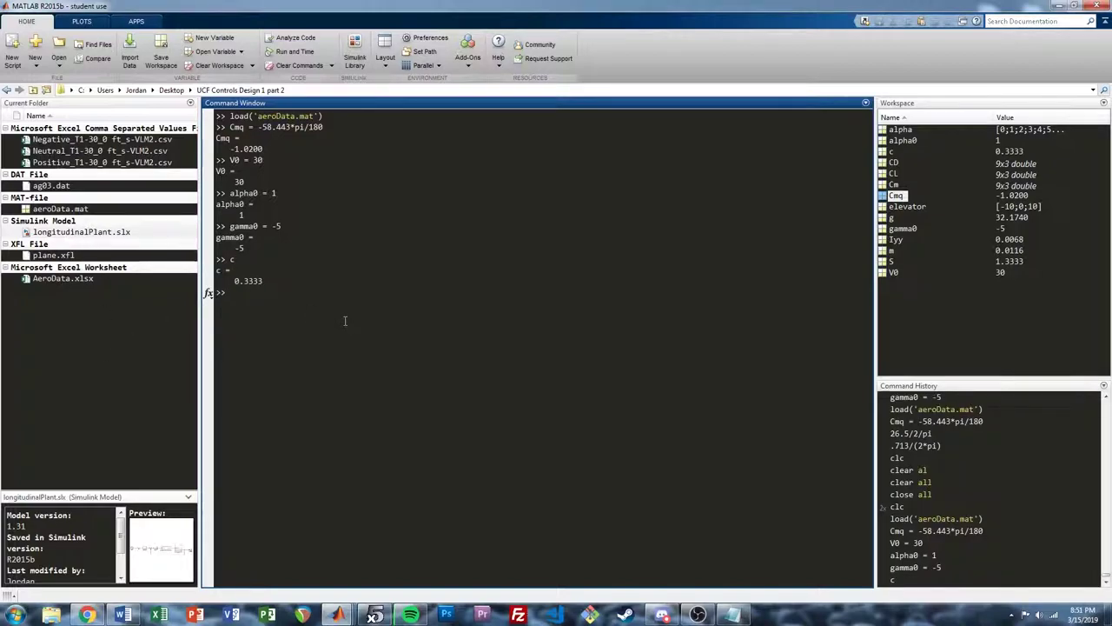
# - Bring the Linear Analysis Tool's linsys1 pole-zero map back to the front
pyautogui.click(375, 613)
pyautogui.click(340, 614)
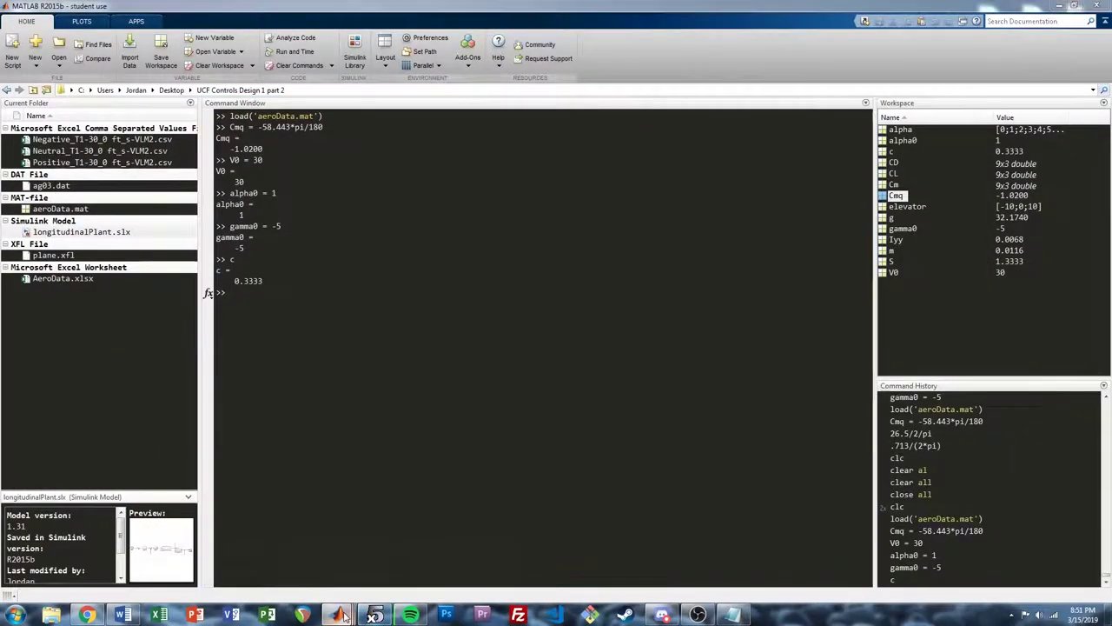
pyautogui.moveTo(343, 615)
pyautogui.click(449, 573)
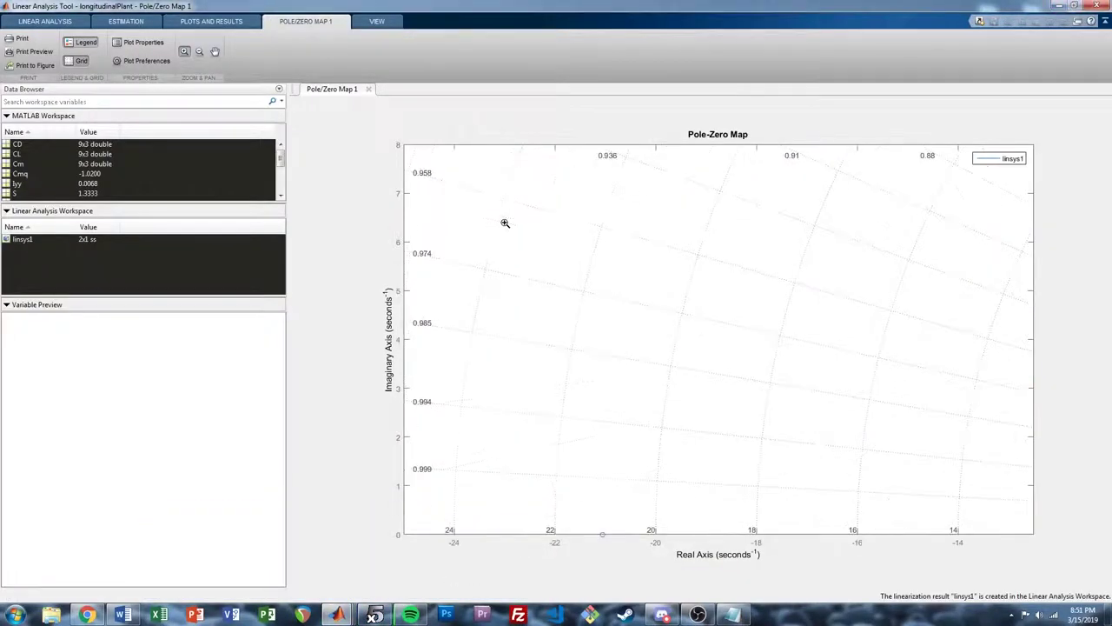
# - Restore the full view of the pole-zero map
pyautogui.doubleClick(613, 293)
pyautogui.click(660, 285)
pyautogui.doubleClick(686, 280)
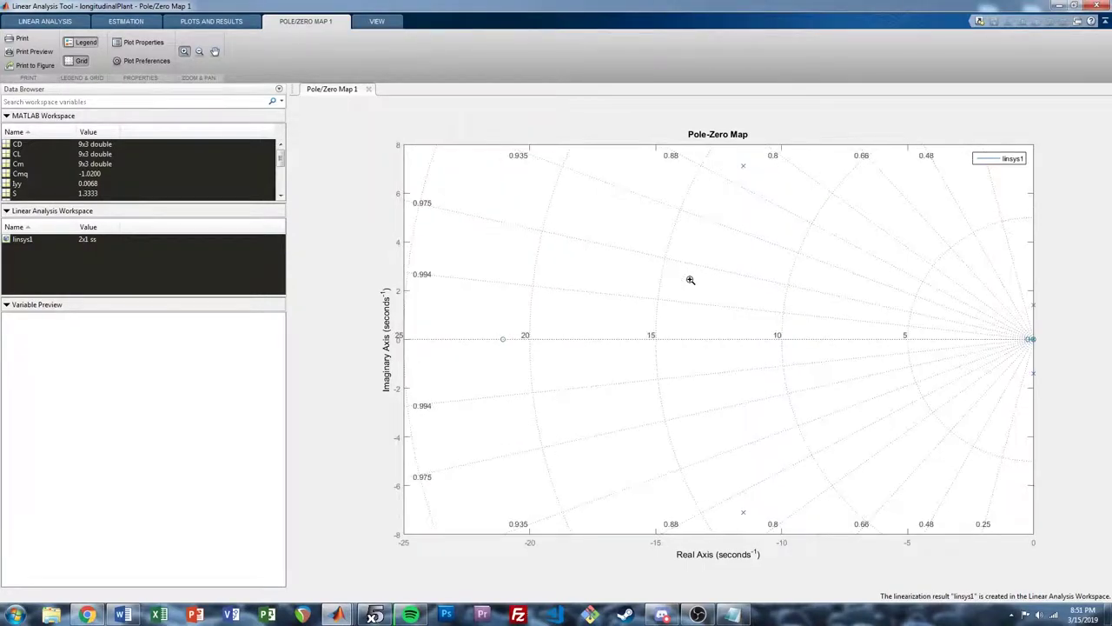
# - Export linsys1 to the MATLAB workspace and close the Linear Analysis Tool
pyautogui.click(68, 285)
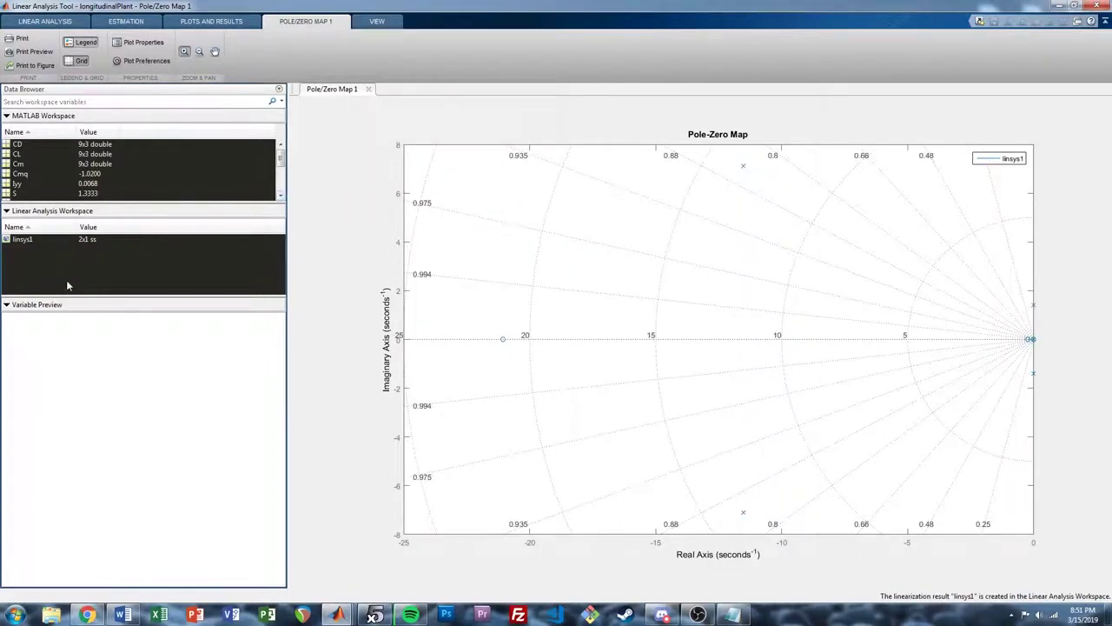
pyautogui.click(20, 240)
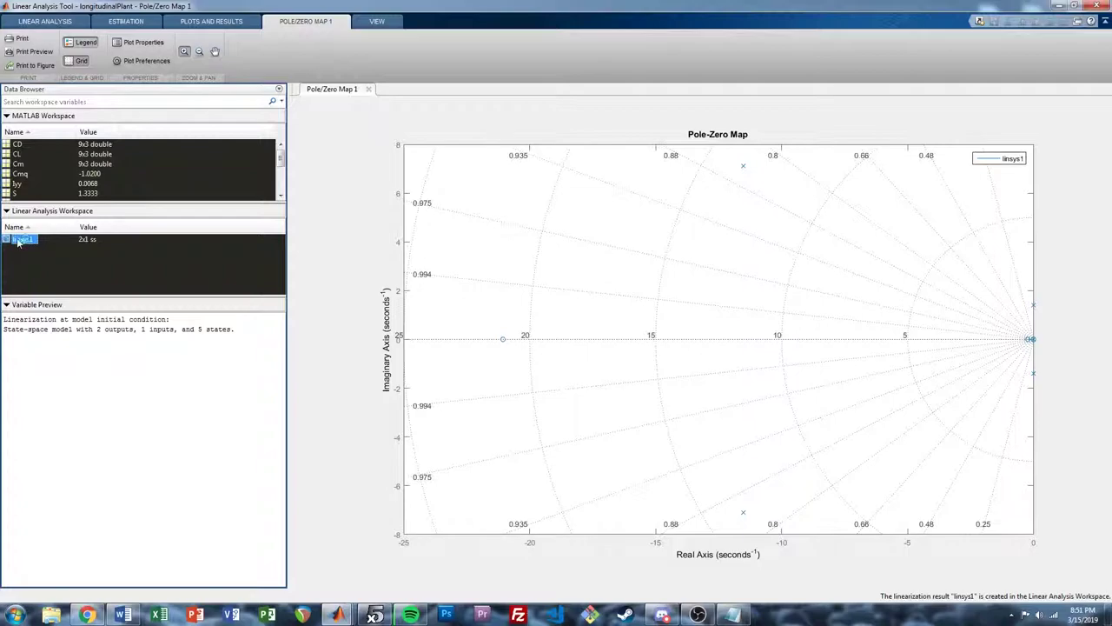
pyautogui.moveTo(17, 242); pyautogui.dragTo(56, 171)
pyautogui.click(188, 286)
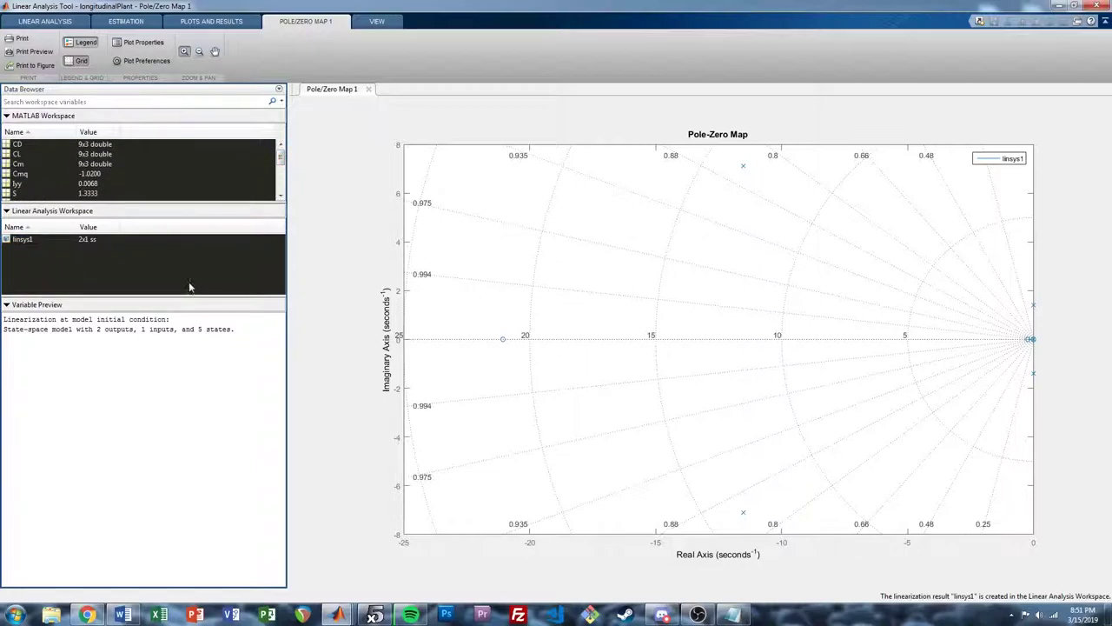
pyautogui.click(1100, 7)
# - Discard the analysis session, return to longitudinalPlant and run the simulation with Ctrl+T
pyautogui.click(551, 240)
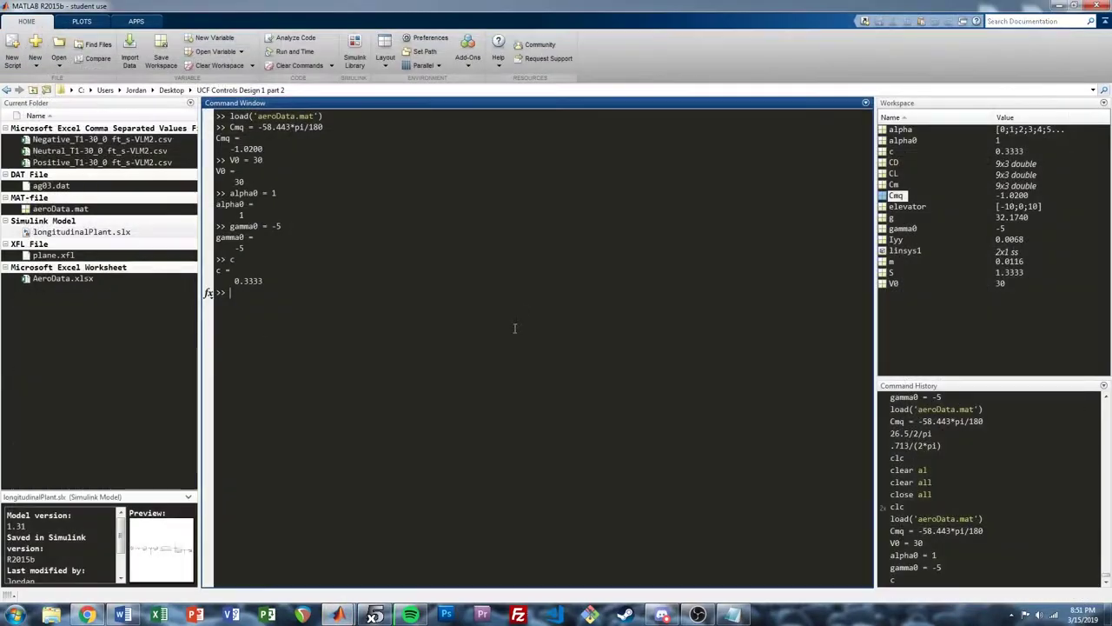
pyautogui.moveTo(338, 615)
pyautogui.click(393, 551)
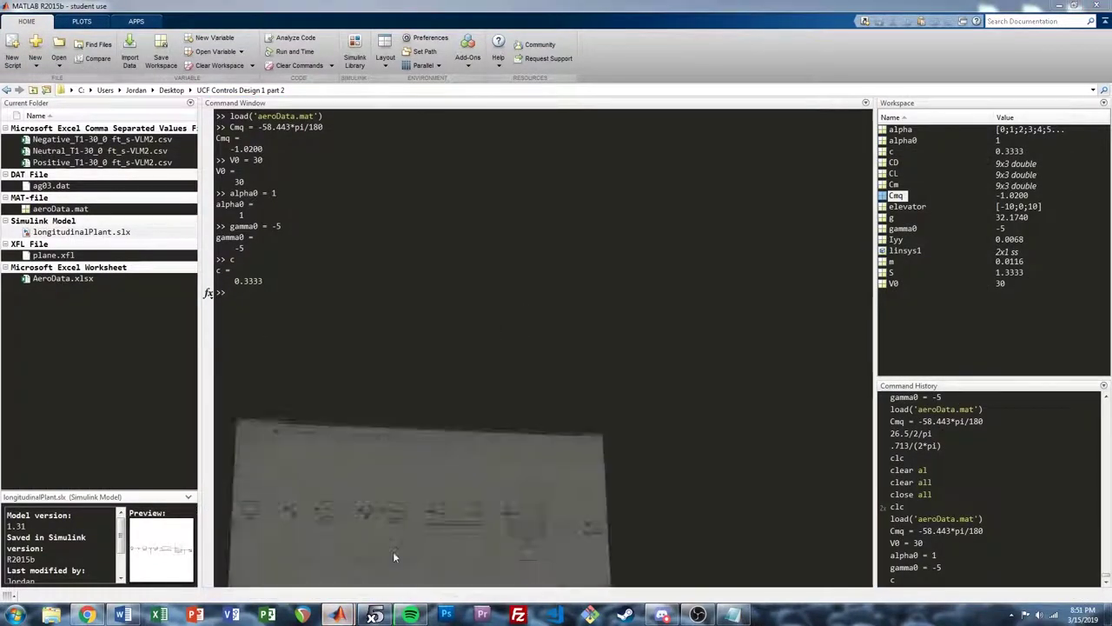
pyautogui.click(444, 137)
pyautogui.hotkey('ctrl', 't')
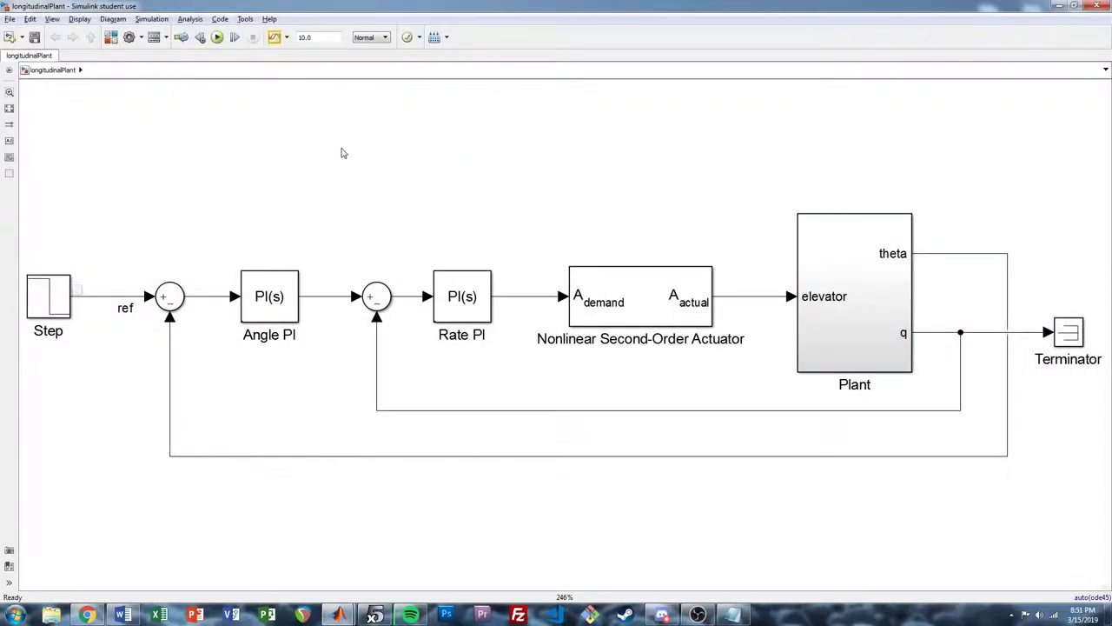
# - Review the theta, alpha, q and elevator responses in a maximized Simulation Data Inspector
pyautogui.click(274, 38)
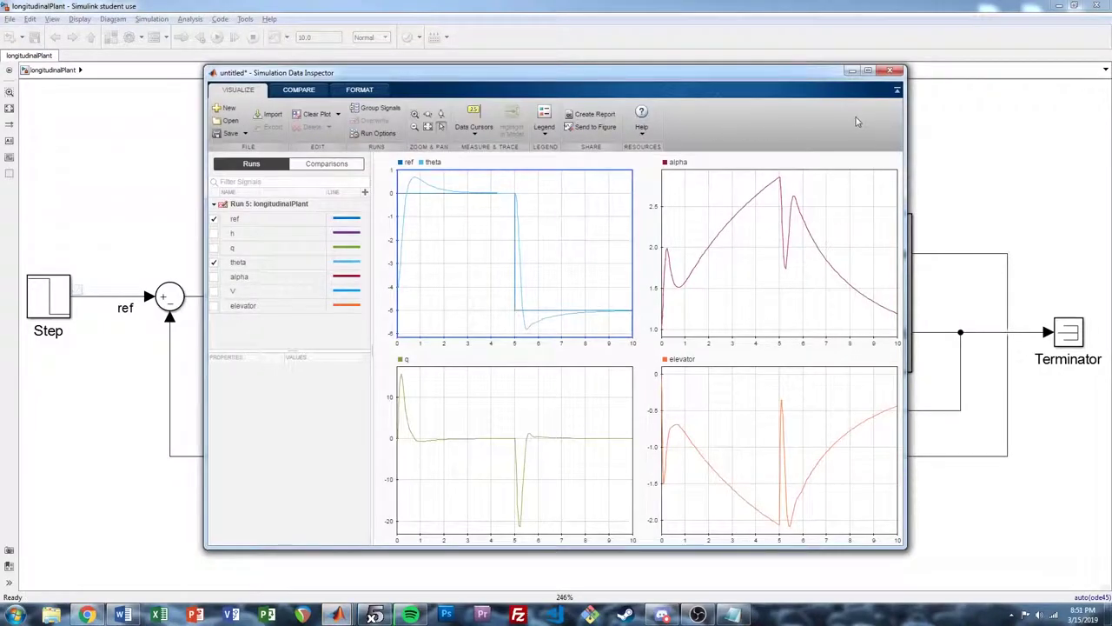
pyautogui.click(872, 73)
pyautogui.moveTo(874, 75); pyautogui.dragTo(522, 144)
pyautogui.doubleClick(521, 144)
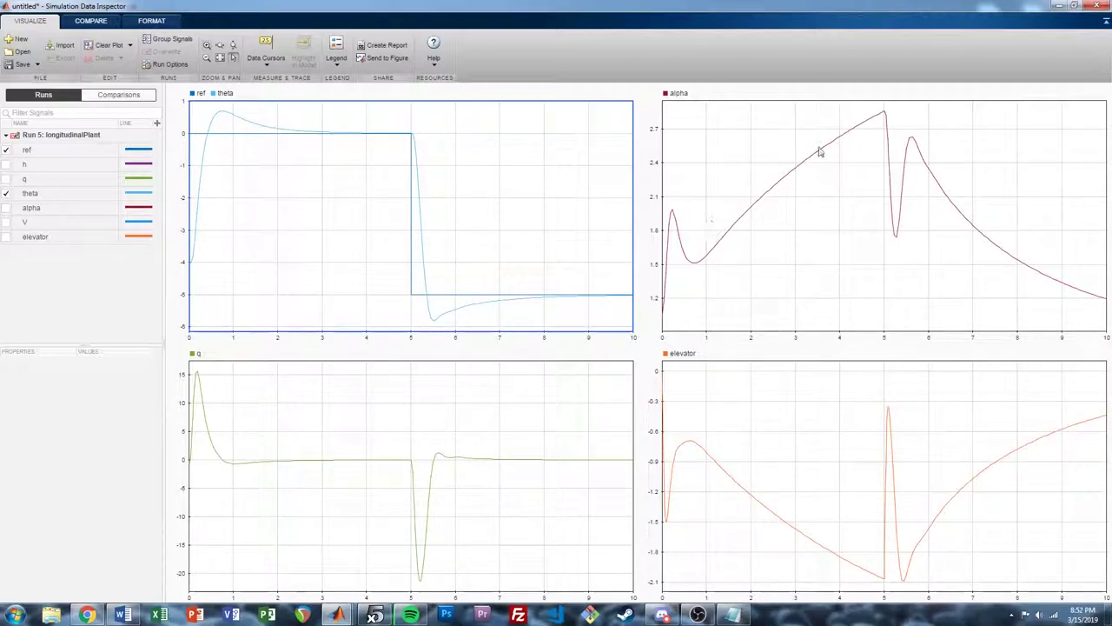
pyautogui.click(1059, 6)
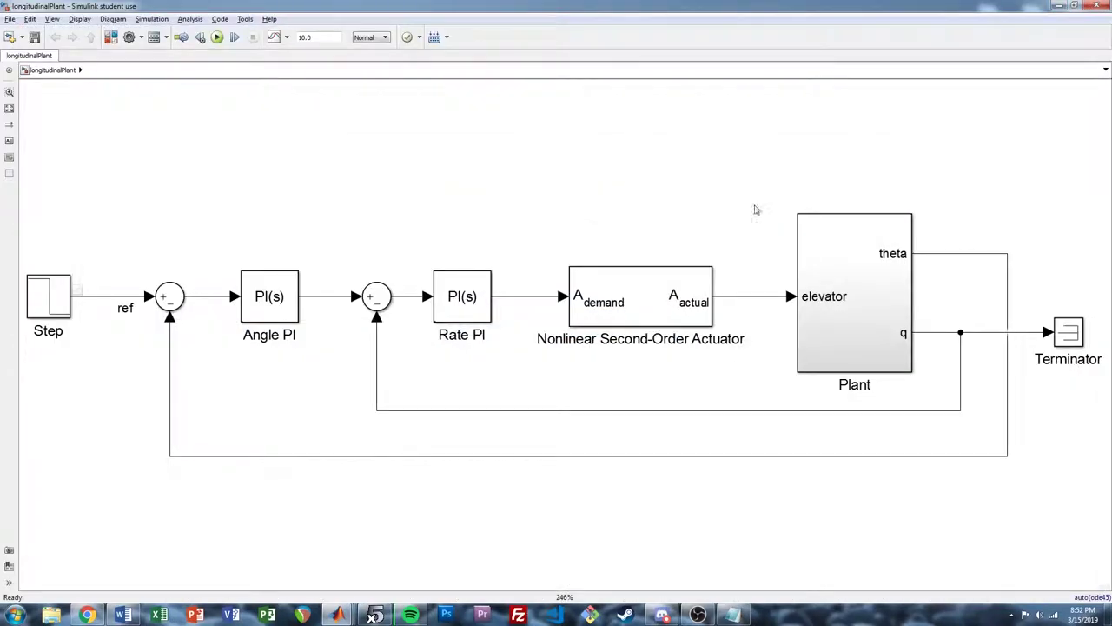
# - Inside Plant's Aero subsystem, wire the CL Lookup and Gain outputs into the Mux inputs
pyautogui.doubleClick(846, 280)
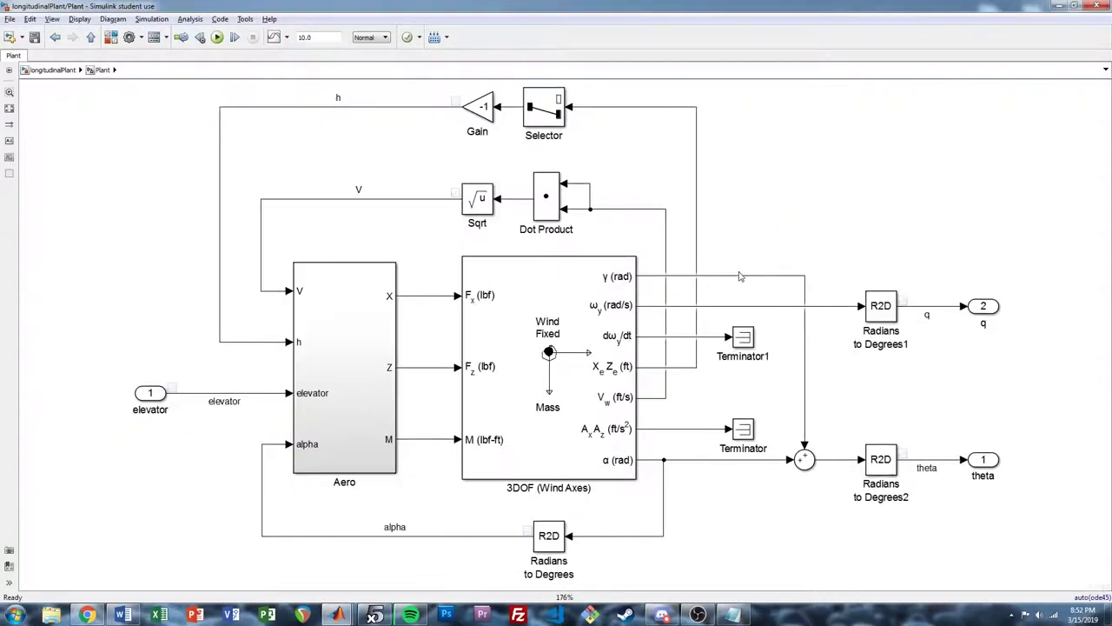
pyautogui.doubleClick(347, 363)
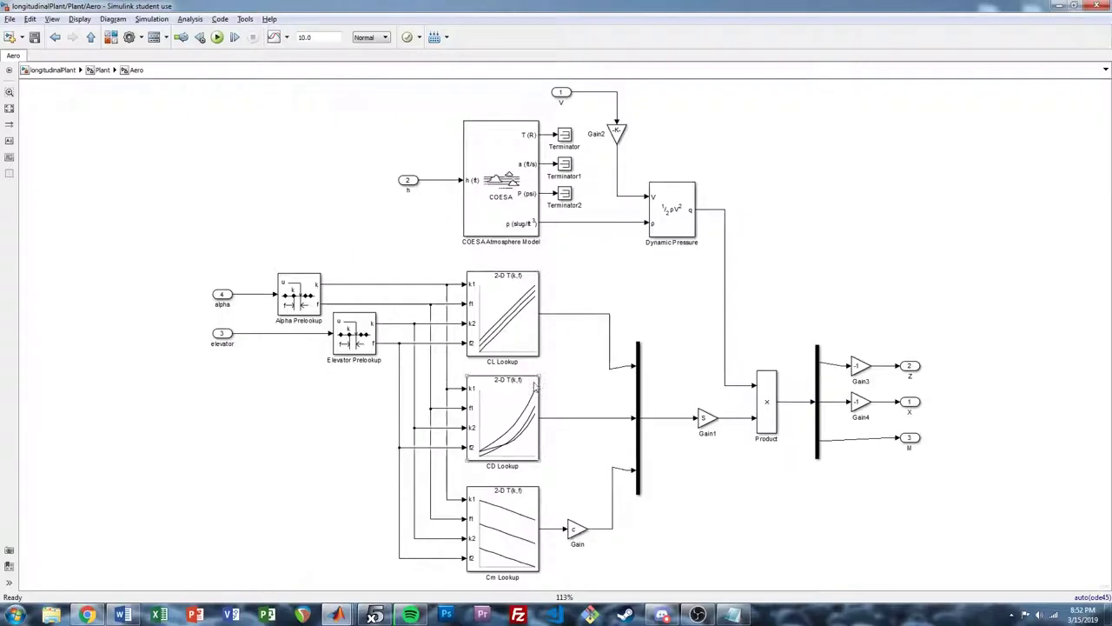
pyautogui.moveTo(608, 367); pyautogui.dragTo(612, 366)
pyautogui.moveTo(612, 467); pyautogui.dragTo(596, 462)
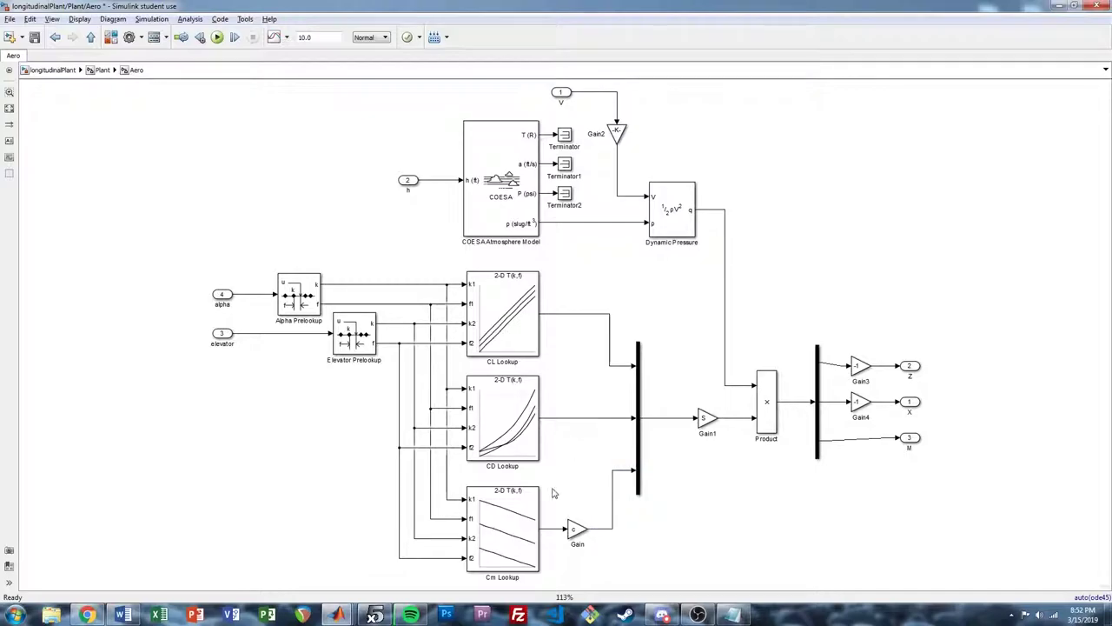
# - Add inport 5 named q to Aero and return to the Plant diagram
pyautogui.scroll(-5, 554, 493)
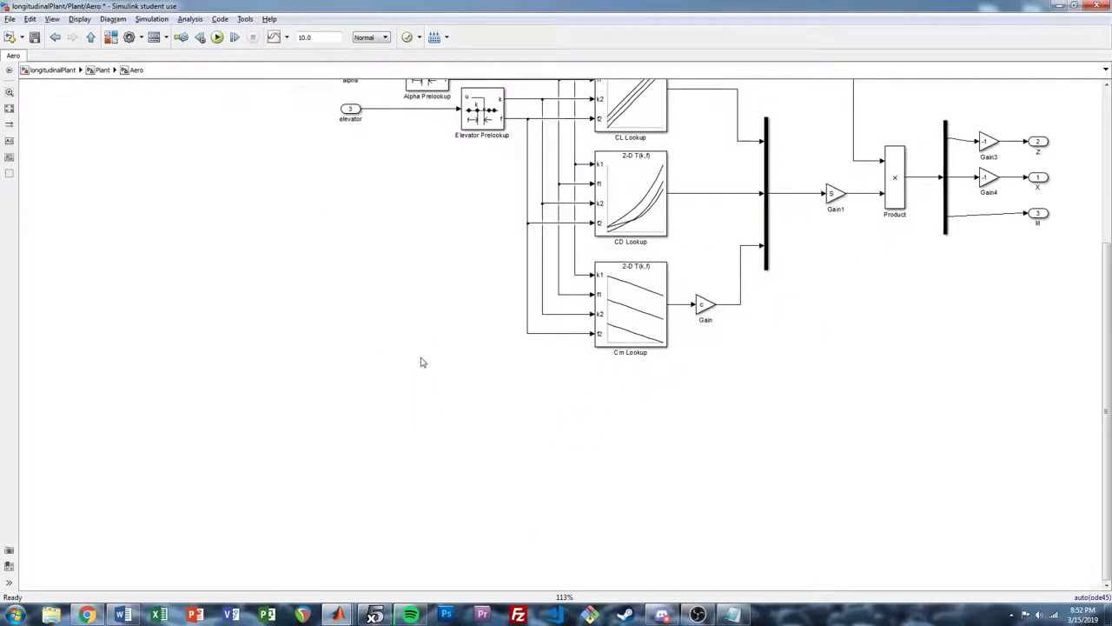
pyautogui.write('in1')
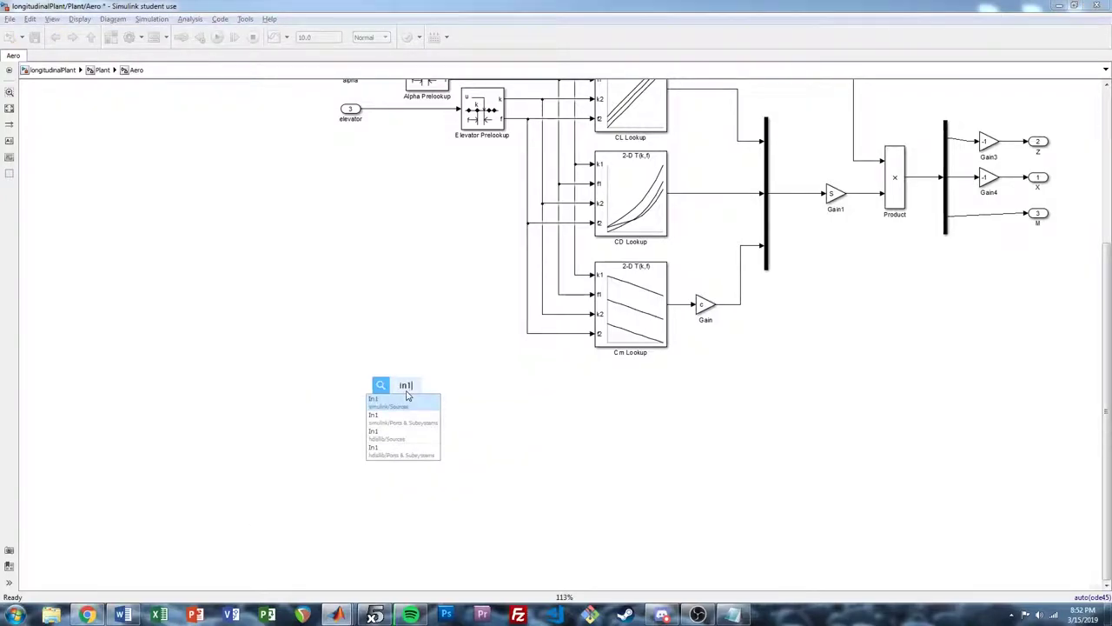
pyautogui.press('Return')
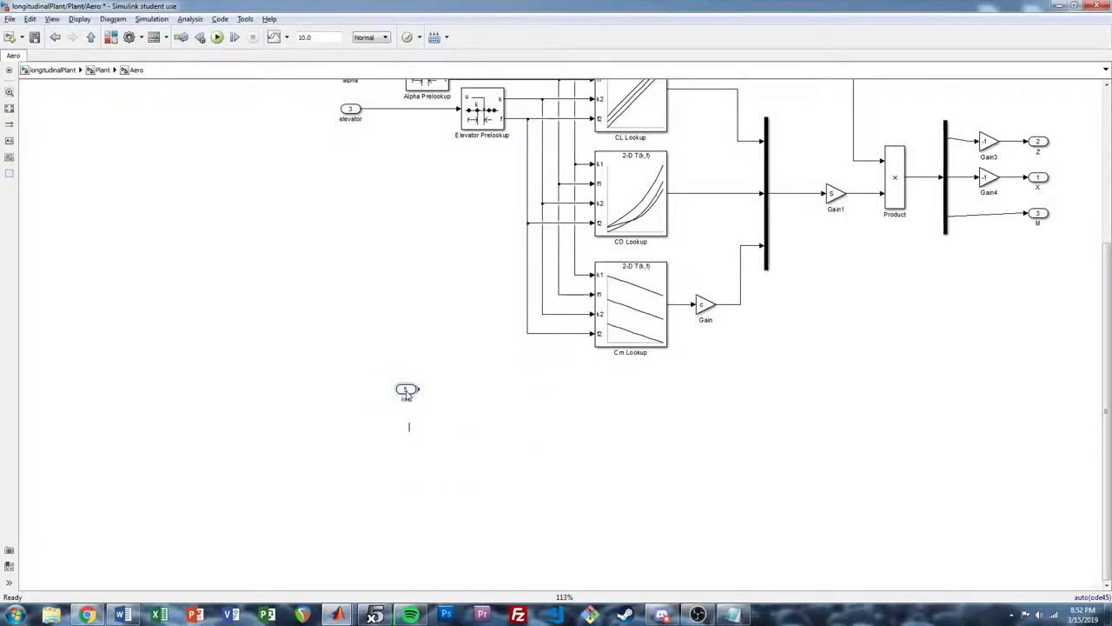
pyautogui.click(484, 401)
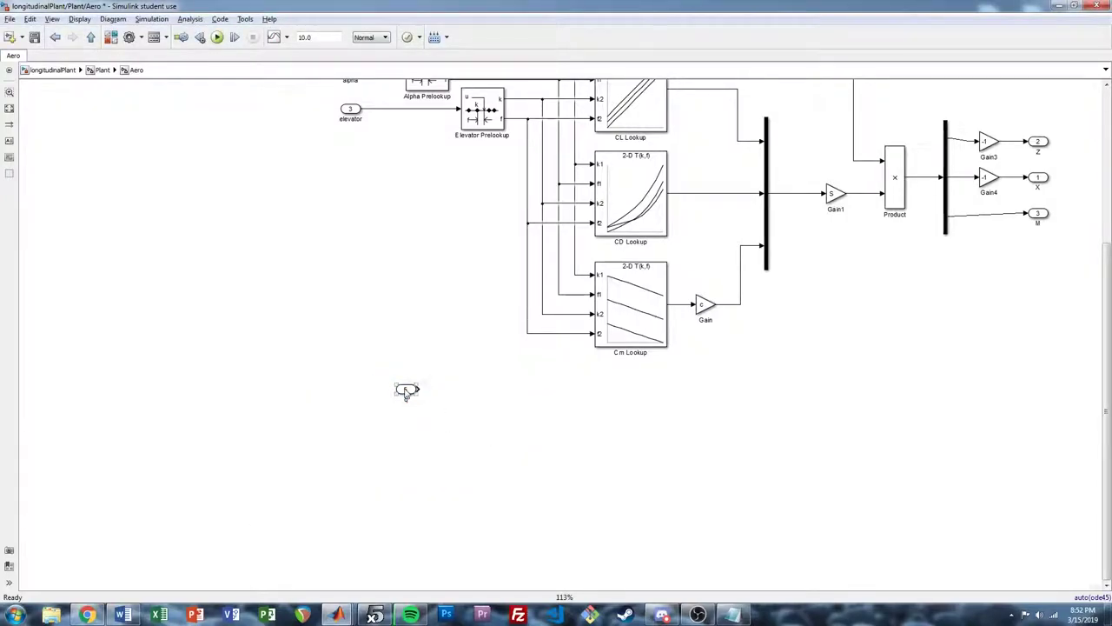
pyautogui.press('Escape')
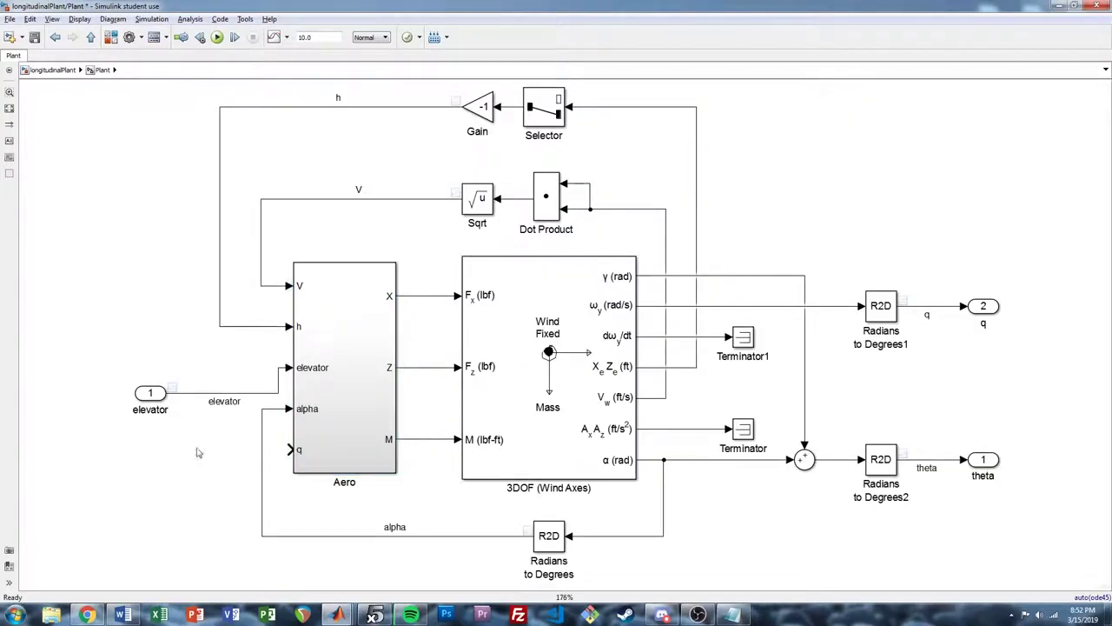
# - Align the elevator inport with Aero's input and shift the right-side blocks further right
pyautogui.moveTo(149, 396); pyautogui.dragTo(149, 368)
pyautogui.scroll(2, 281, 489)
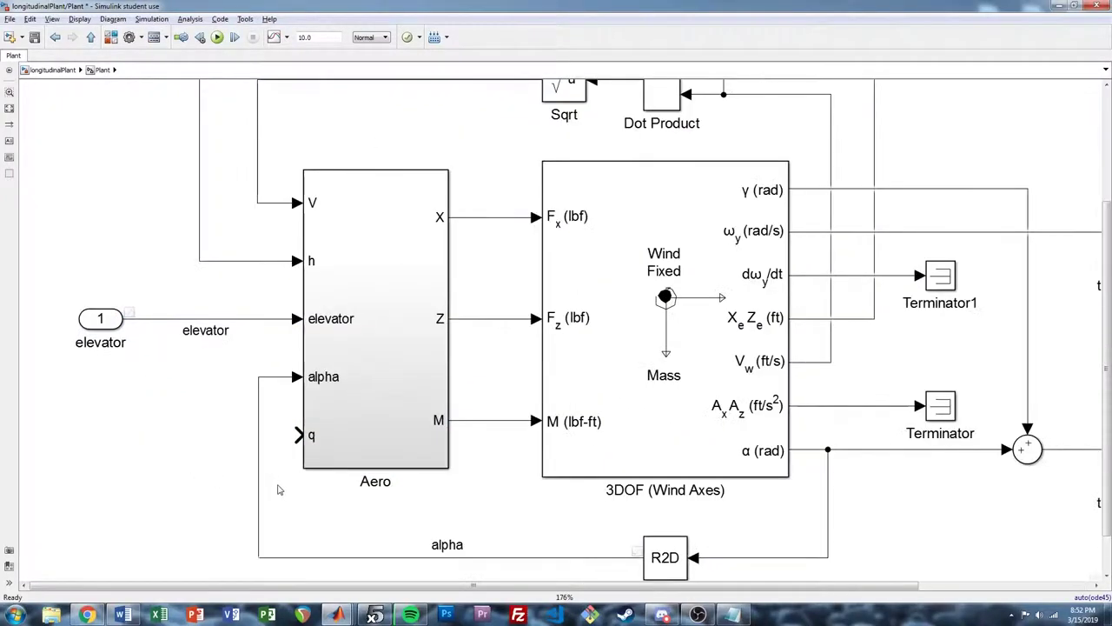
pyautogui.scroll(-2, 719, 498)
pyautogui.hscroll(2, 695, 165)
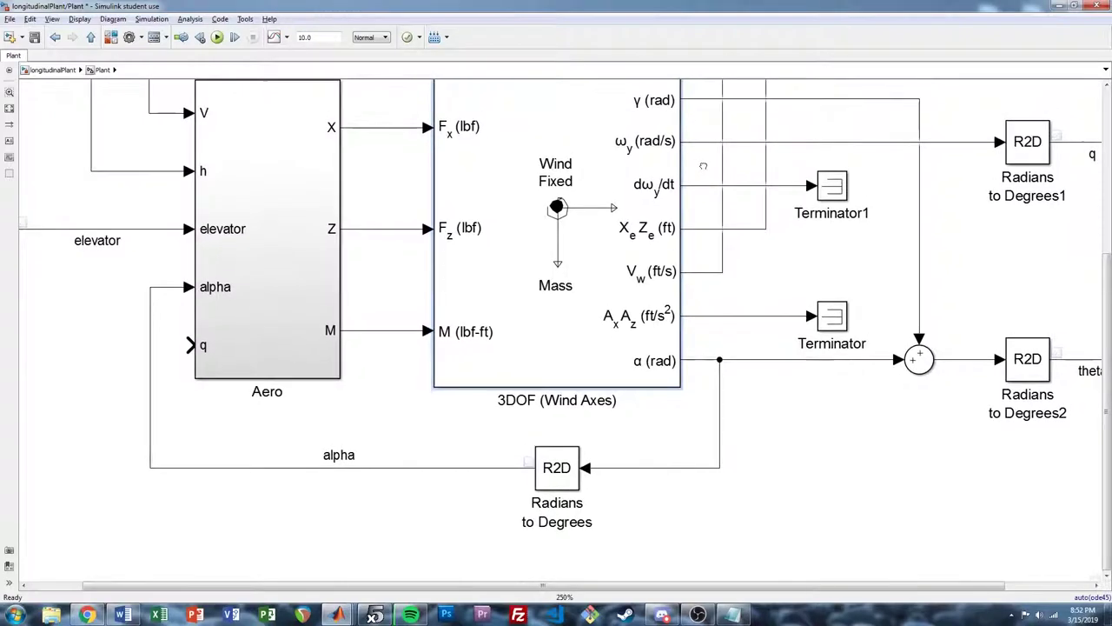
pyautogui.scroll(-3, 909, 334)
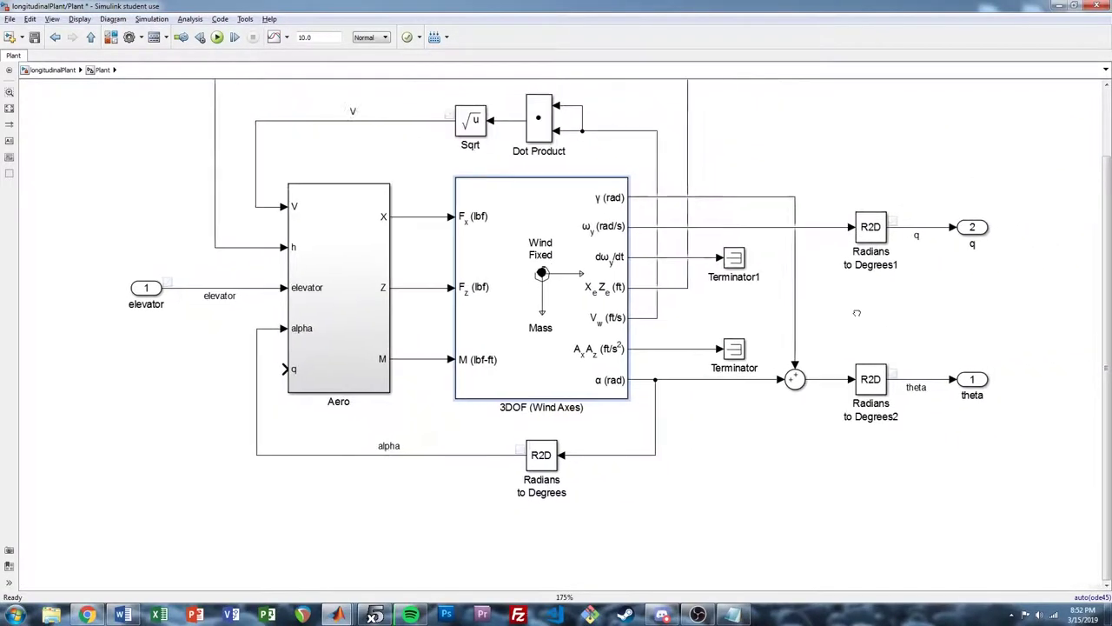
pyautogui.moveTo(959, 493); pyautogui.dragTo(617, 210)
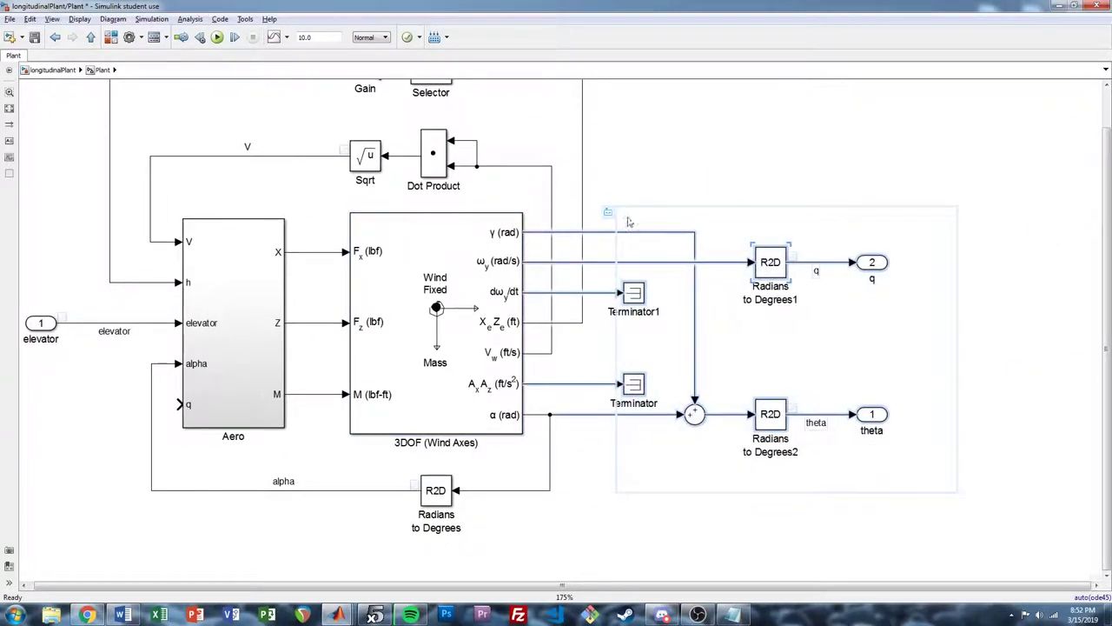
pyautogui.press('Right')
pyautogui.press('Right')
pyautogui.press('Right')
pyautogui.press('Right')
pyautogui.press('Right')
pyautogui.press('Right')
pyautogui.press('Right')
pyautogui.press('Right')
pyautogui.press('Right')
pyautogui.press('Right')
pyautogui.press('Right')
pyautogui.press('Right')
pyautogui.press('Right')
pyautogui.press('Right')
pyautogui.press('Right')
pyautogui.press('Right')
pyautogui.press('Right')
pyautogui.press('Right')
pyautogui.press('Right')
pyautogui.press('Right')
pyautogui.click(616, 486)
# - Add Radians to Degrees3 fed by ωy and wire its output into Aero's q input
pyautogui.scroll(-3, 628, 409)
pyautogui.hscroll(-3, 628, 409)
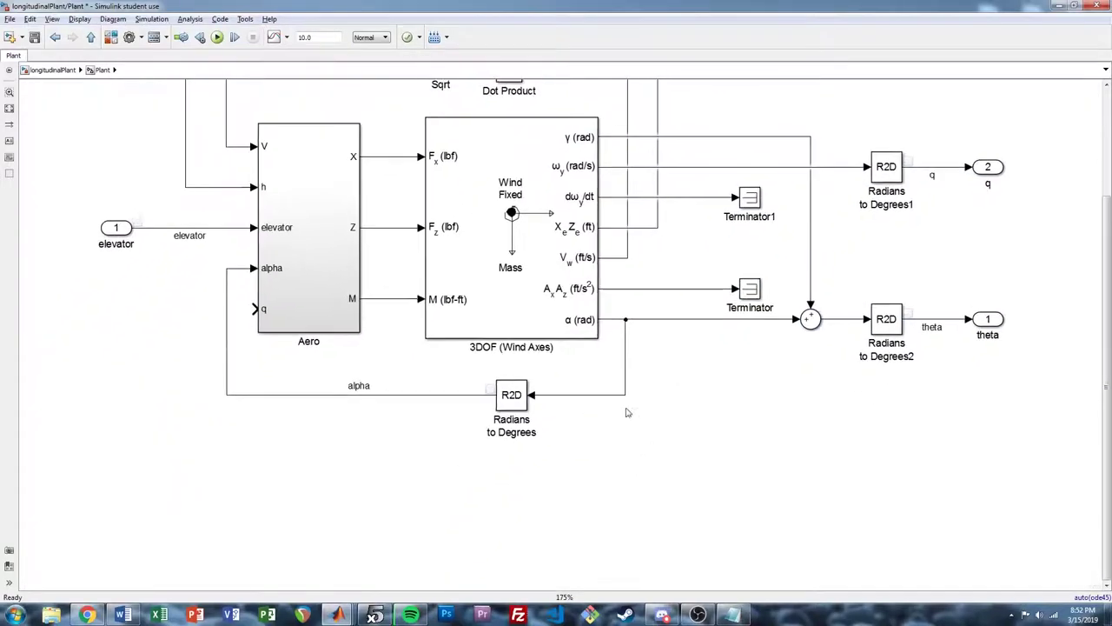
pyautogui.moveTo(522, 380)
pyautogui.mouseDown()
pyautogui.moveTo(512, 439)
pyautogui.moveTo(513, 368)
pyautogui.mouseUp()
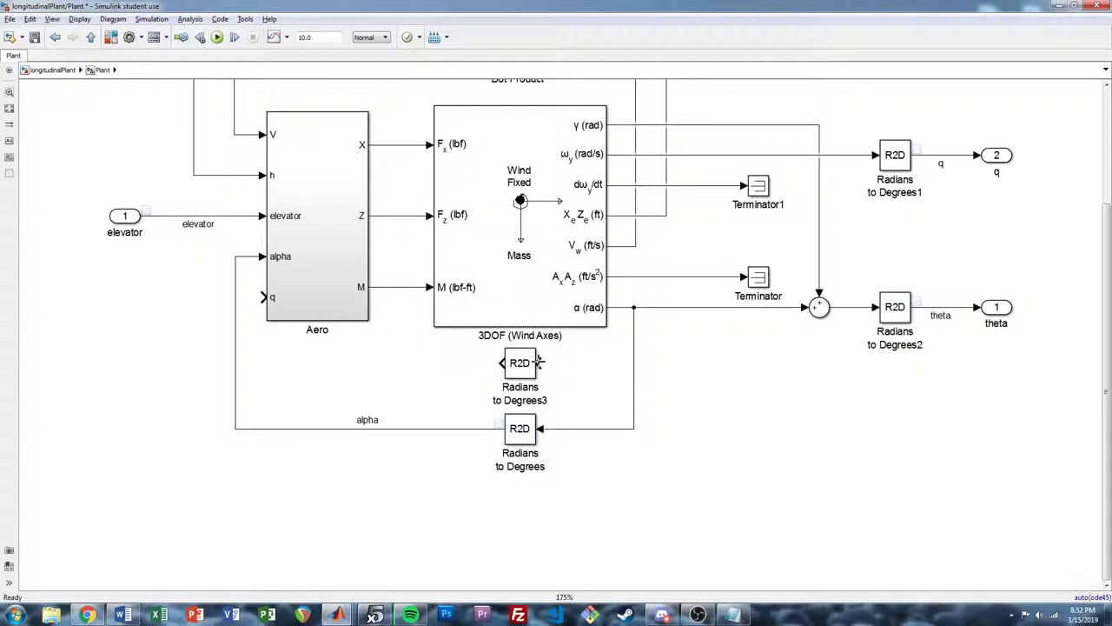
pyautogui.moveTo(539, 362); pyautogui.dragTo(697, 154)
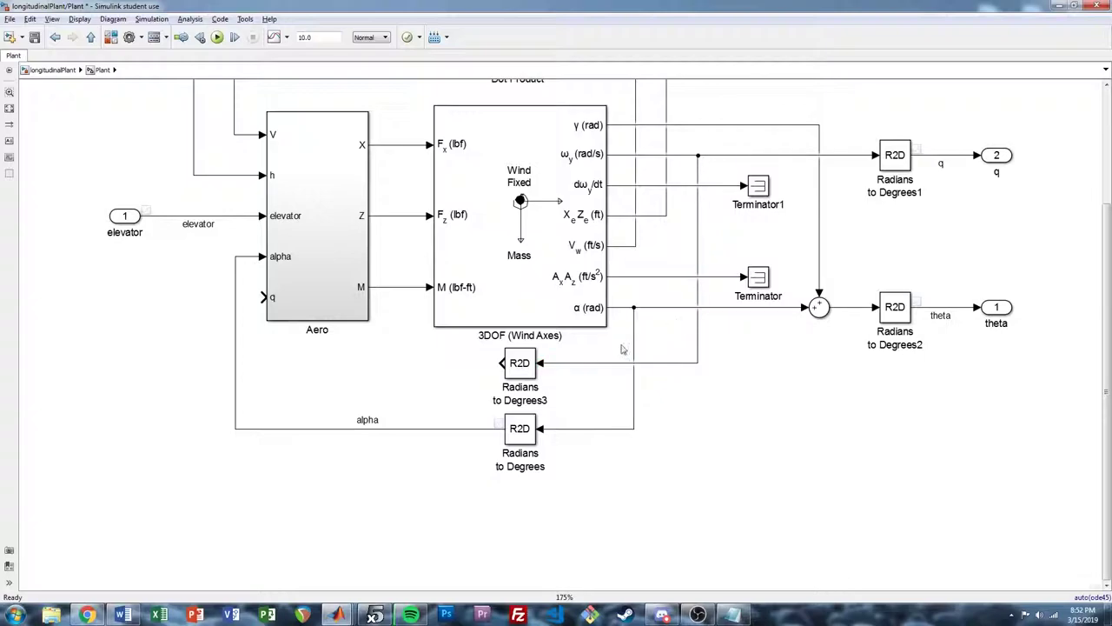
pyautogui.moveTo(450, 378); pyautogui.dragTo(596, 403)
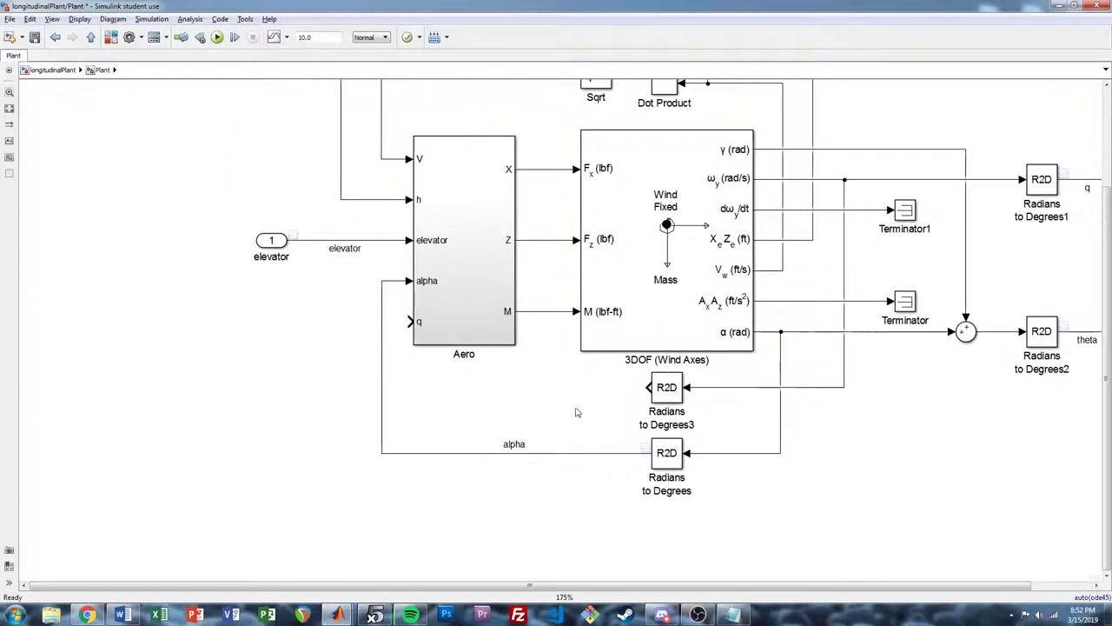
pyautogui.moveTo(385, 369); pyautogui.dragTo(343, 369)
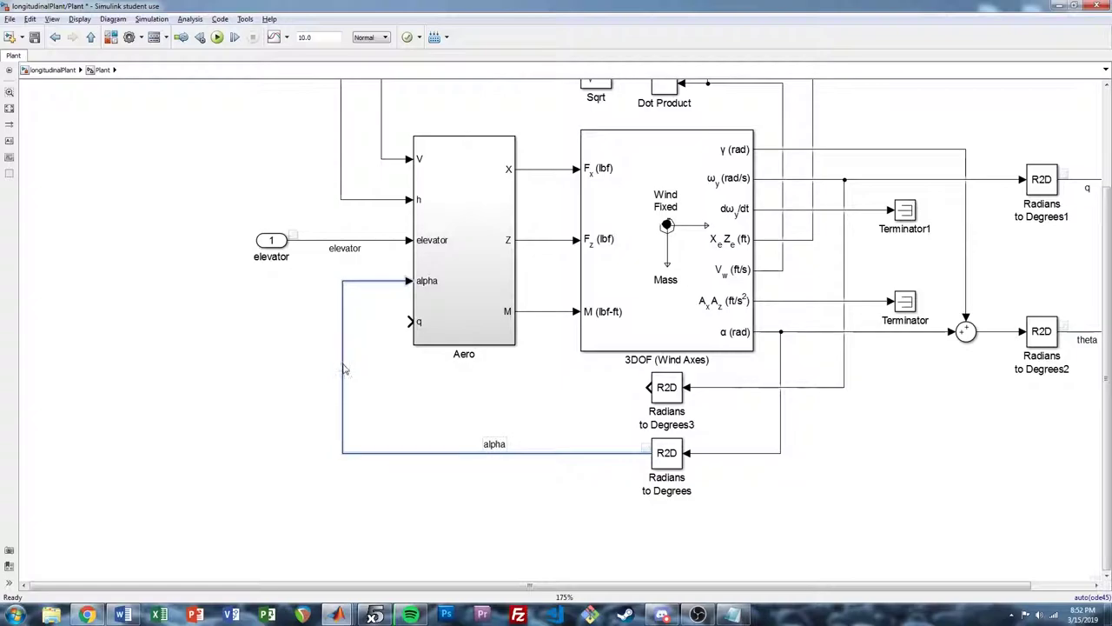
pyautogui.click(401, 387)
pyautogui.moveTo(648, 388)
pyautogui.mouseDown()
pyautogui.moveTo(482, 373)
pyautogui.moveTo(409, 321)
pyautogui.mouseUp()
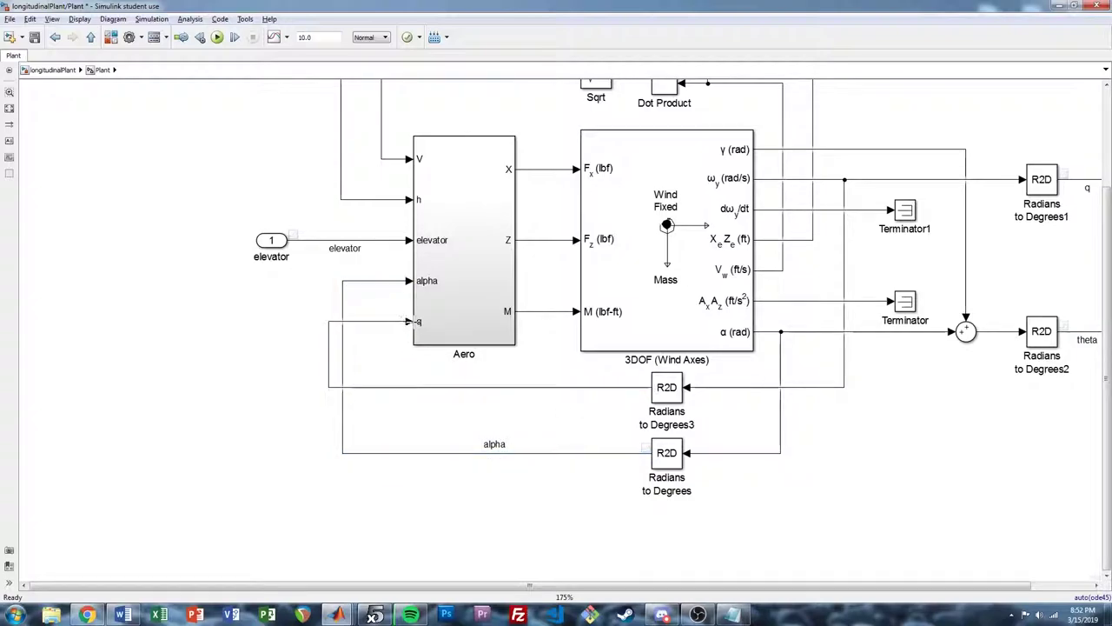
# - Tidy the q feedback line and fit the Plant diagram in view
pyautogui.moveTo(331, 361); pyautogui.dragTo(380, 364)
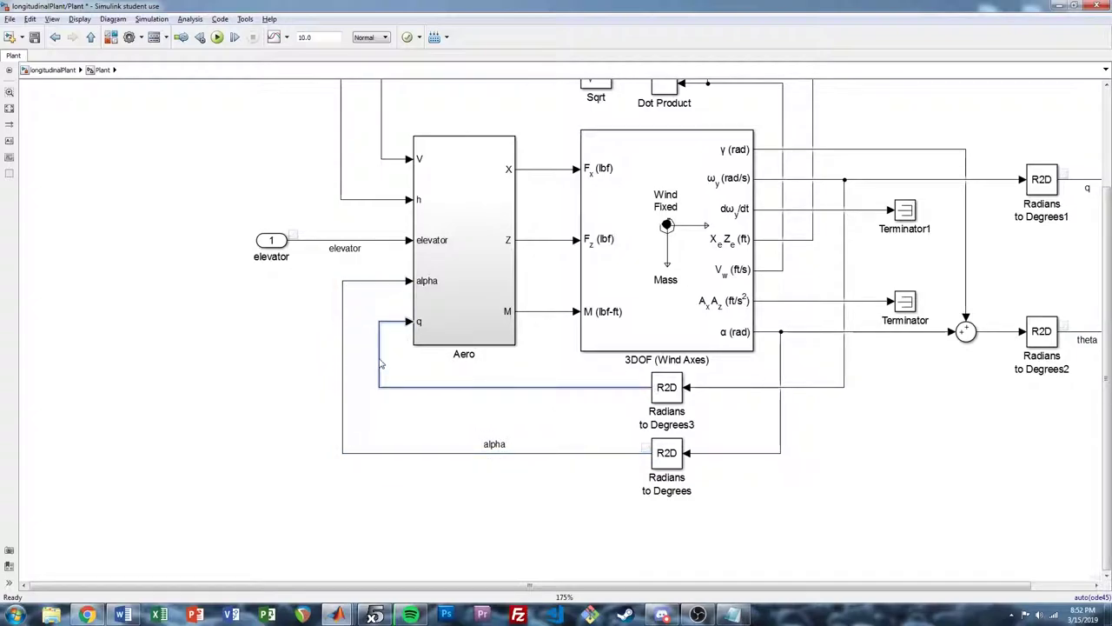
pyautogui.click(444, 416)
pyautogui.press('space')
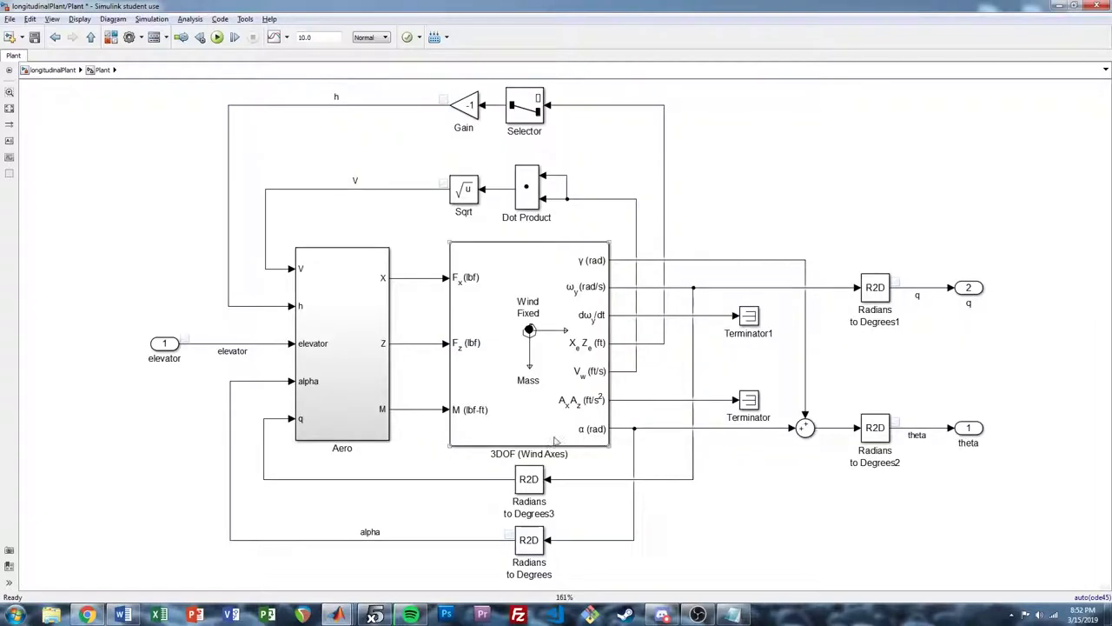
pyautogui.doubleClick(338, 326)
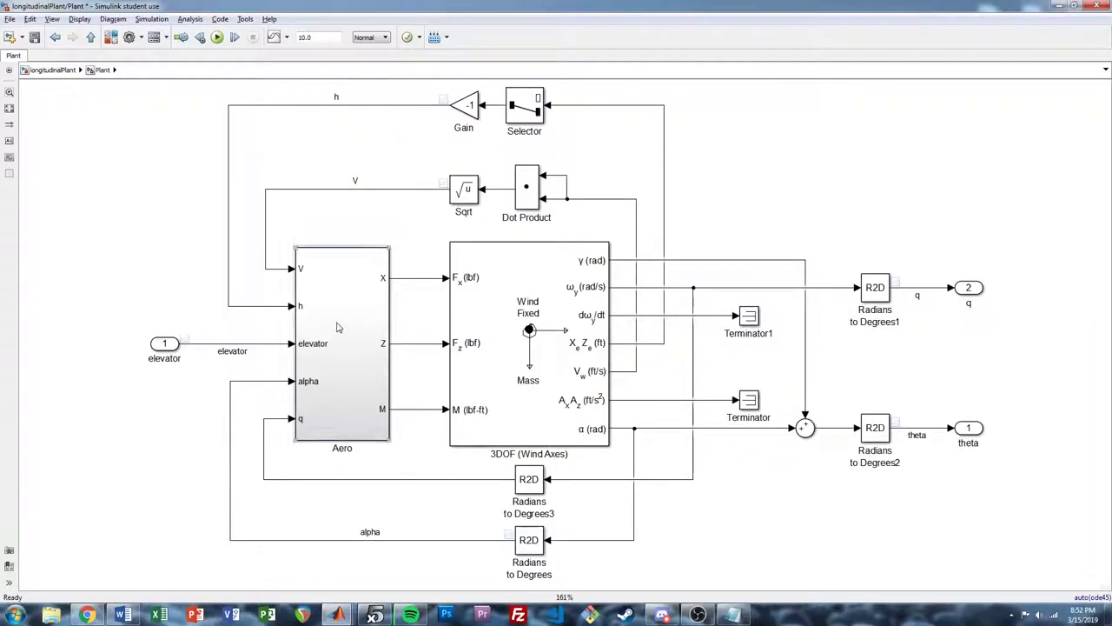
# - Show the Aero diagram at 100% zoom and shift the q inport right
pyautogui.press('space')
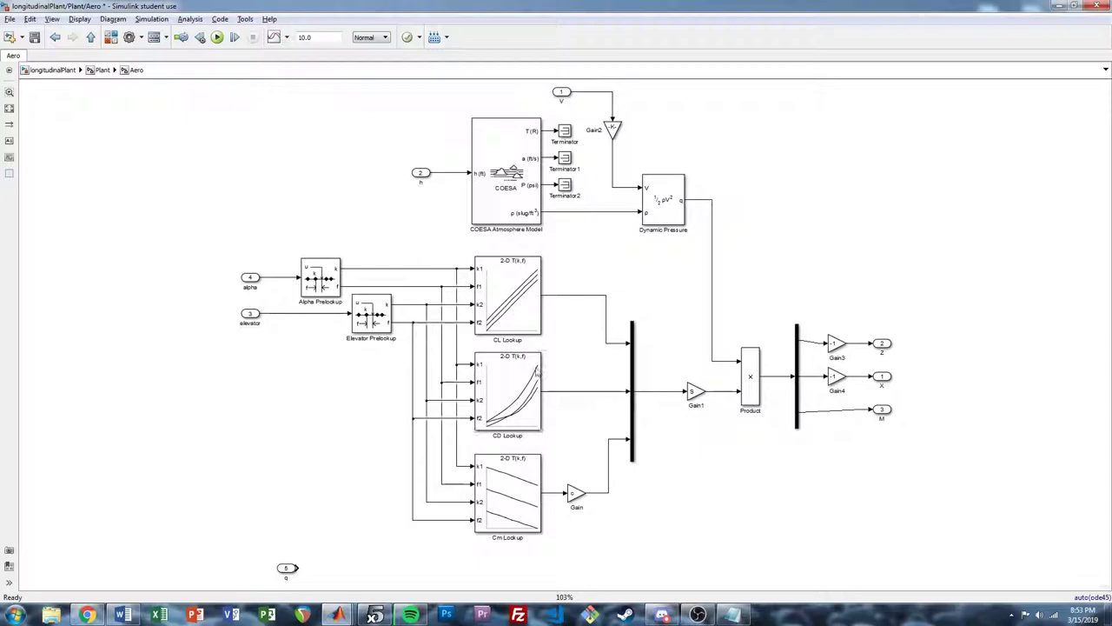
pyautogui.press('1')
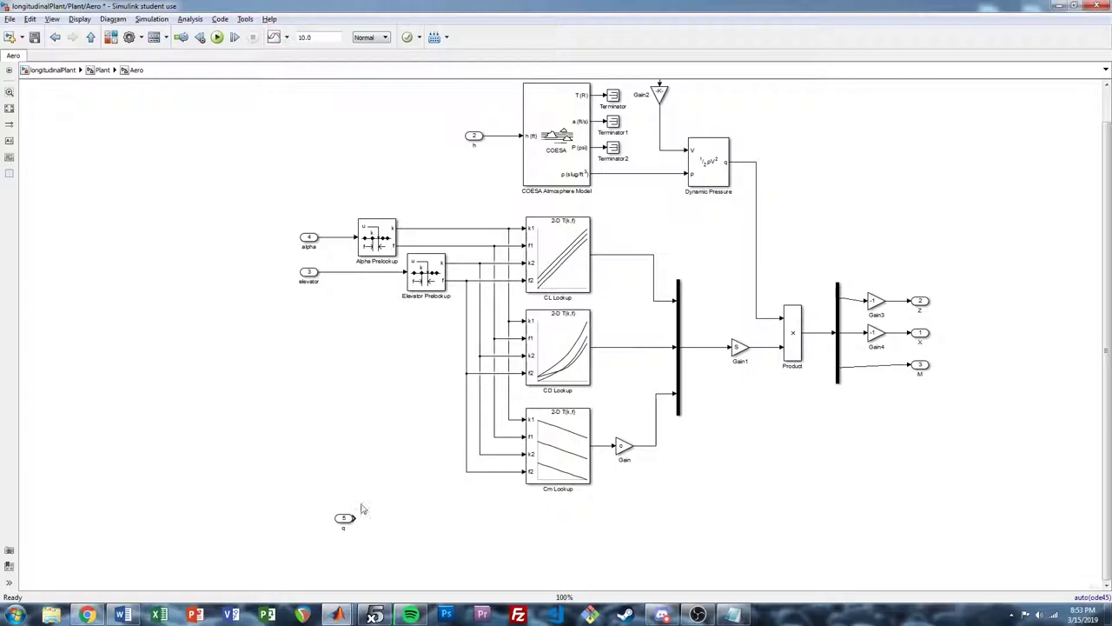
pyautogui.moveTo(345, 518); pyautogui.dragTo(418, 516)
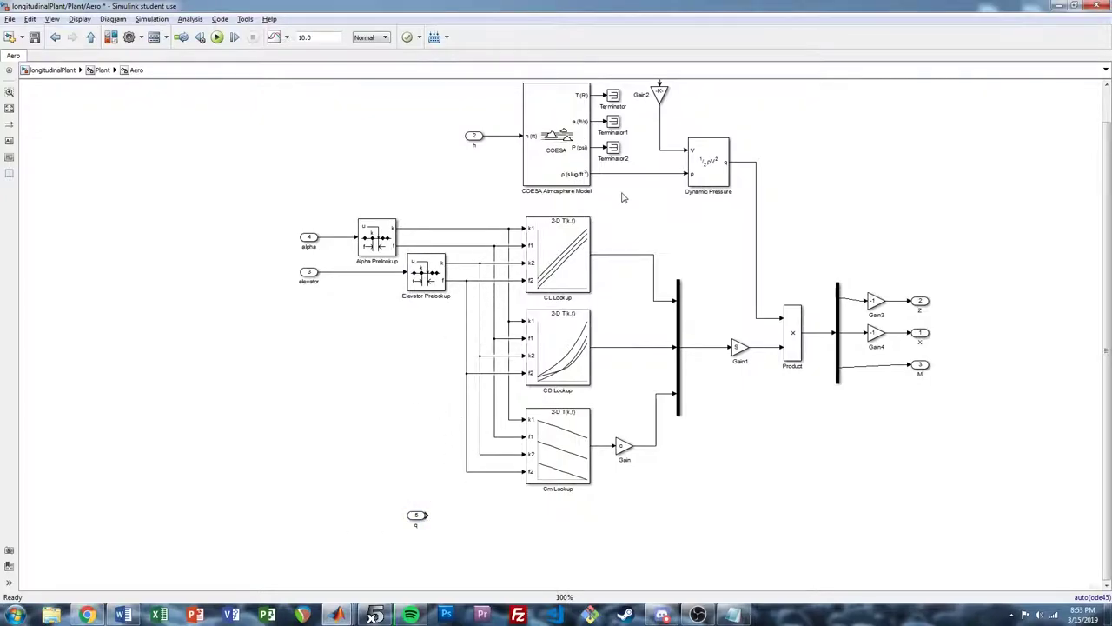
pyautogui.scroll(5, 622, 197)
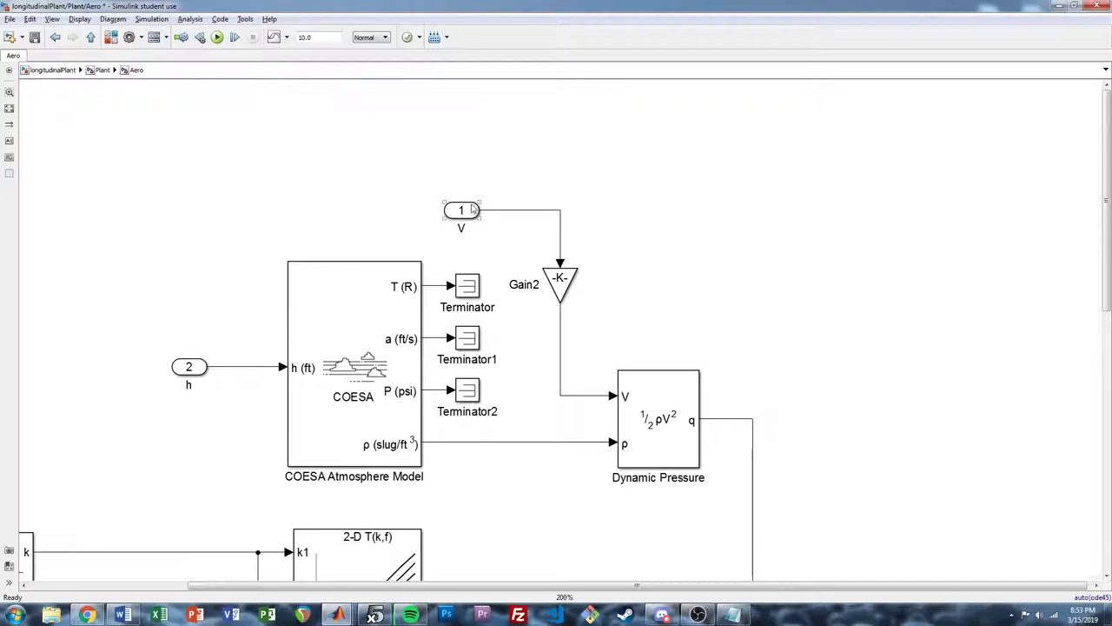
# - Duplicate the V inport as V1 and place it below the q inport
pyautogui.rightClick(341, 198)
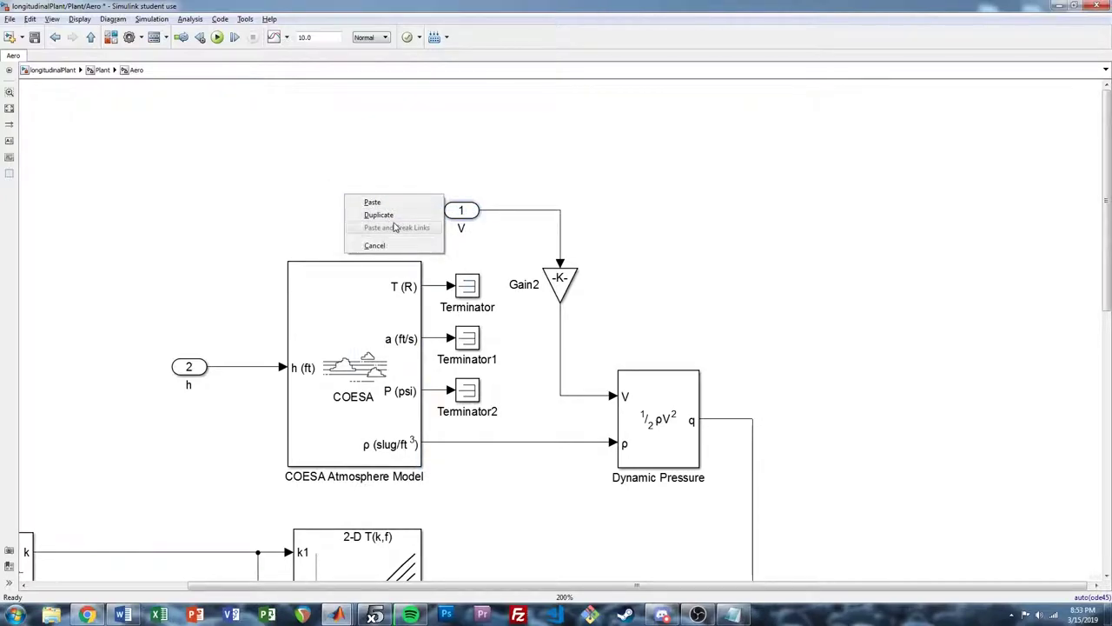
pyautogui.click(395, 214)
pyautogui.moveTo(391, 241); pyautogui.dragTo(531, 140)
pyautogui.moveTo(479, 98); pyautogui.dragTo(799, 198)
pyautogui.click(728, 127)
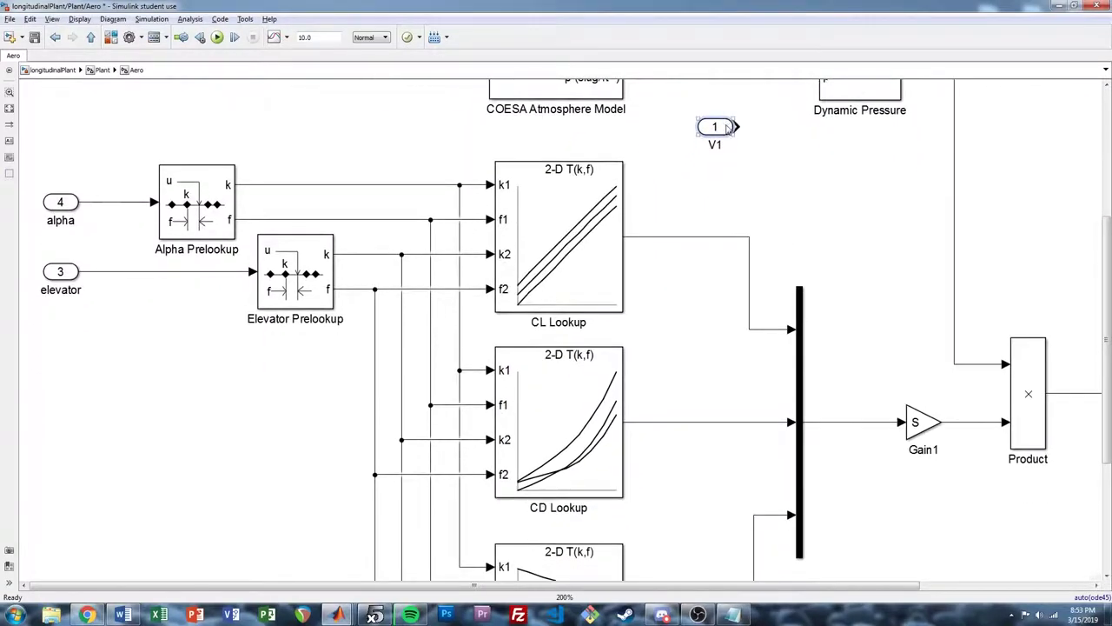
pyautogui.moveTo(728, 127); pyautogui.dragTo(255, 420)
pyautogui.scroll(-5, 286, 460)
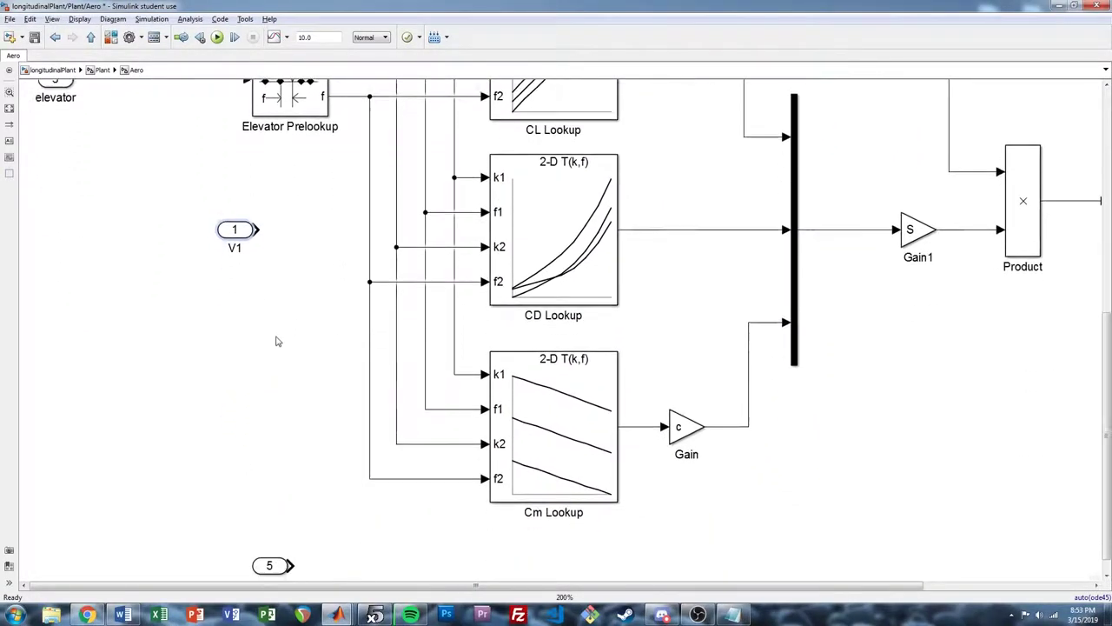
pyautogui.scroll(-1, 270, 334)
pyautogui.scroll(-3, 271, 270)
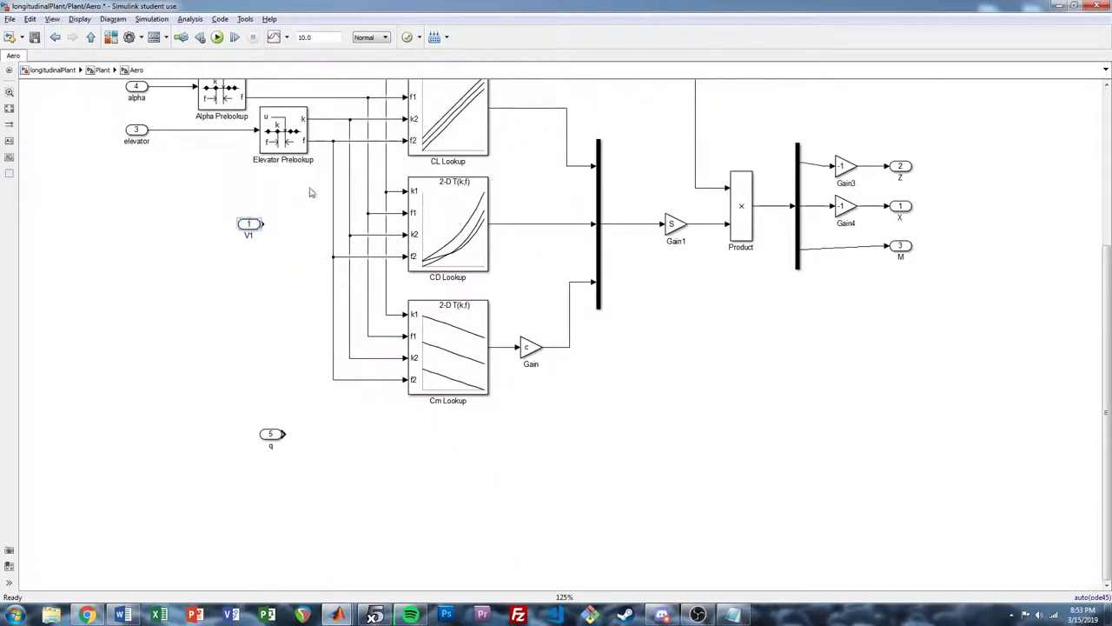
pyautogui.scroll(5, 261, 304)
pyautogui.scroll(-3, 235, 409)
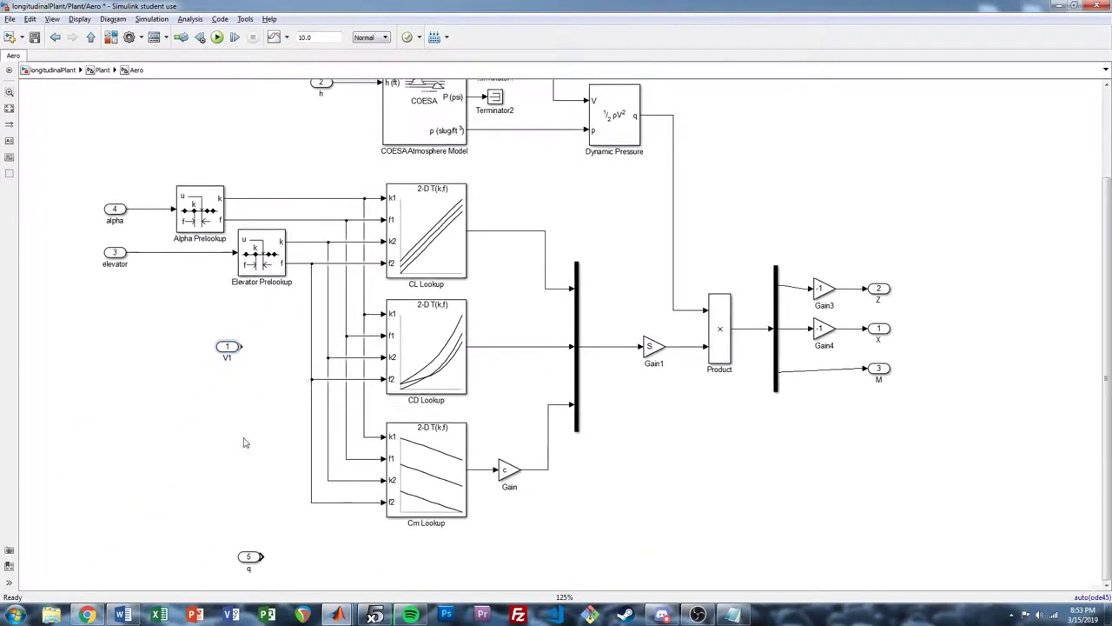
pyautogui.moveTo(338, 284); pyautogui.dragTo(386, 543)
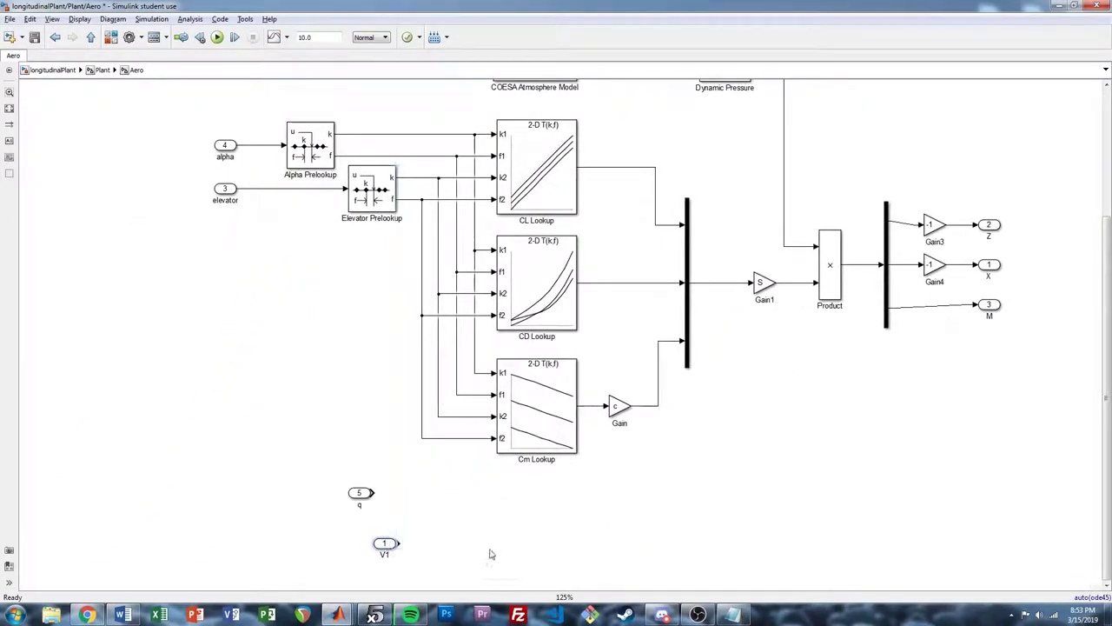
# - Align the q and V1 inports in one column below Cm Lookup
pyautogui.scroll(5, 521, 538)
pyautogui.click(252, 381)
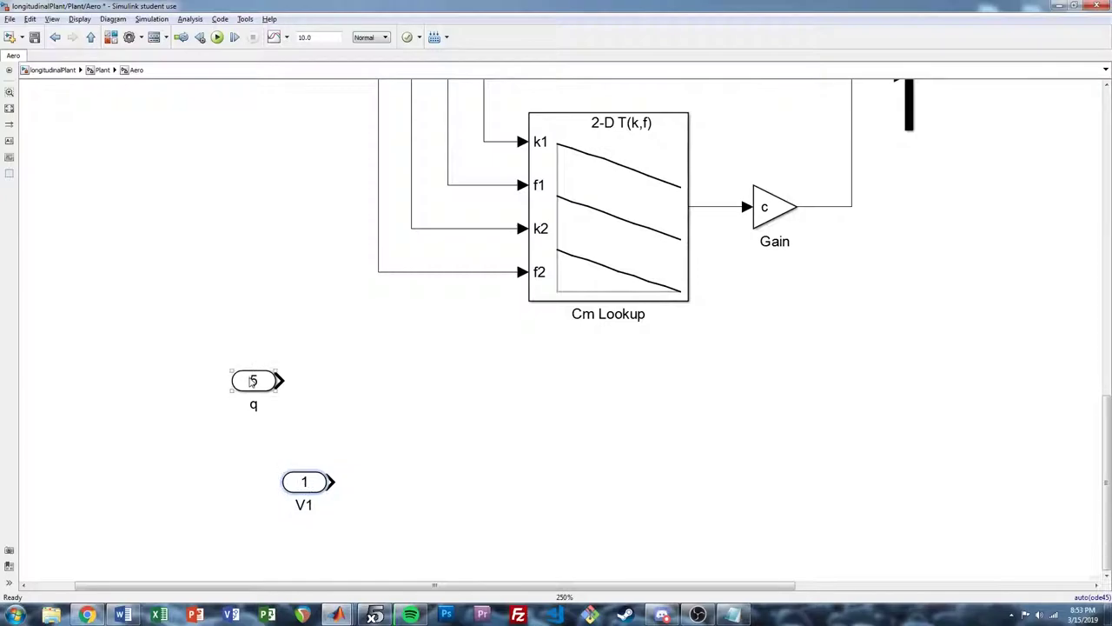
pyautogui.moveTo(251, 381); pyautogui.dragTo(397, 382)
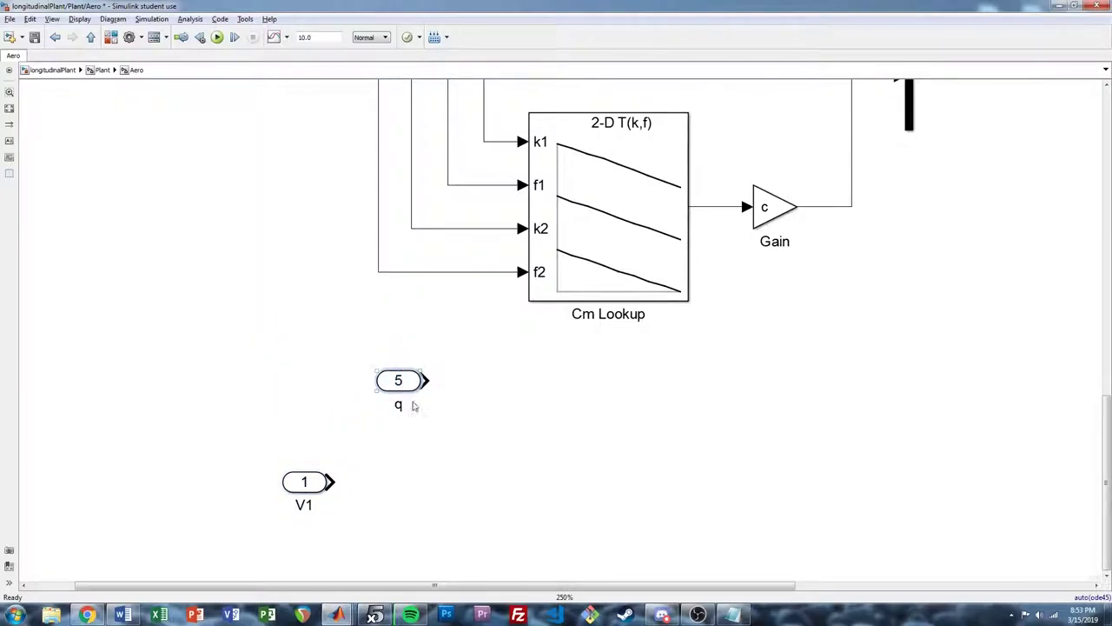
pyautogui.moveTo(304, 484); pyautogui.dragTo(398, 484)
pyautogui.click(468, 480)
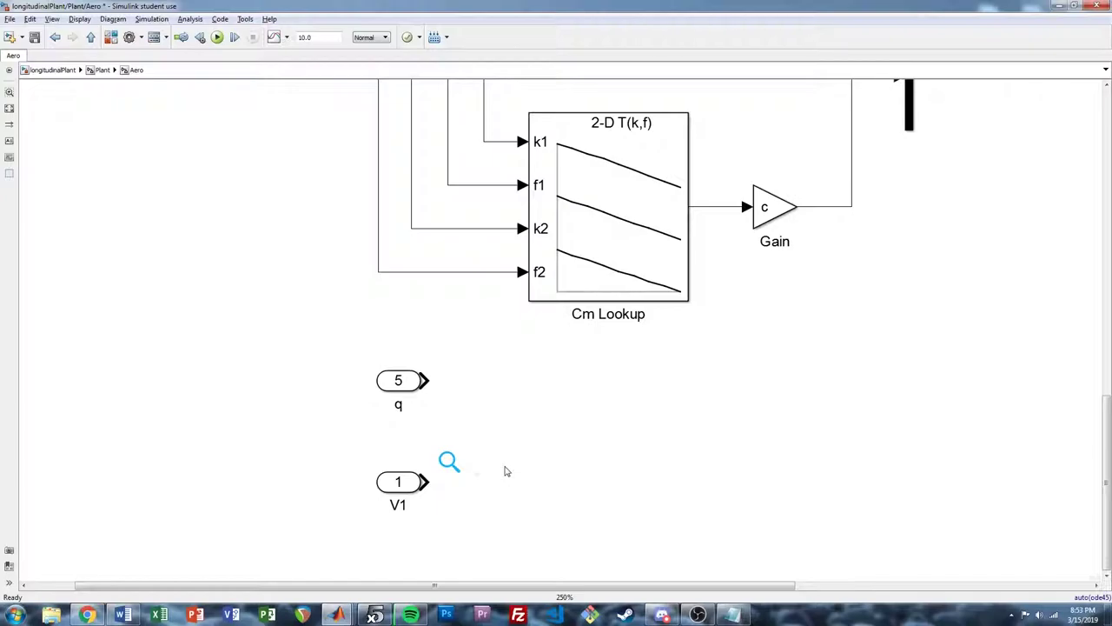
# - Nudge Gain3 and outport Z up so their connecting wire runs straight
pyautogui.scroll(5, 760, 308)
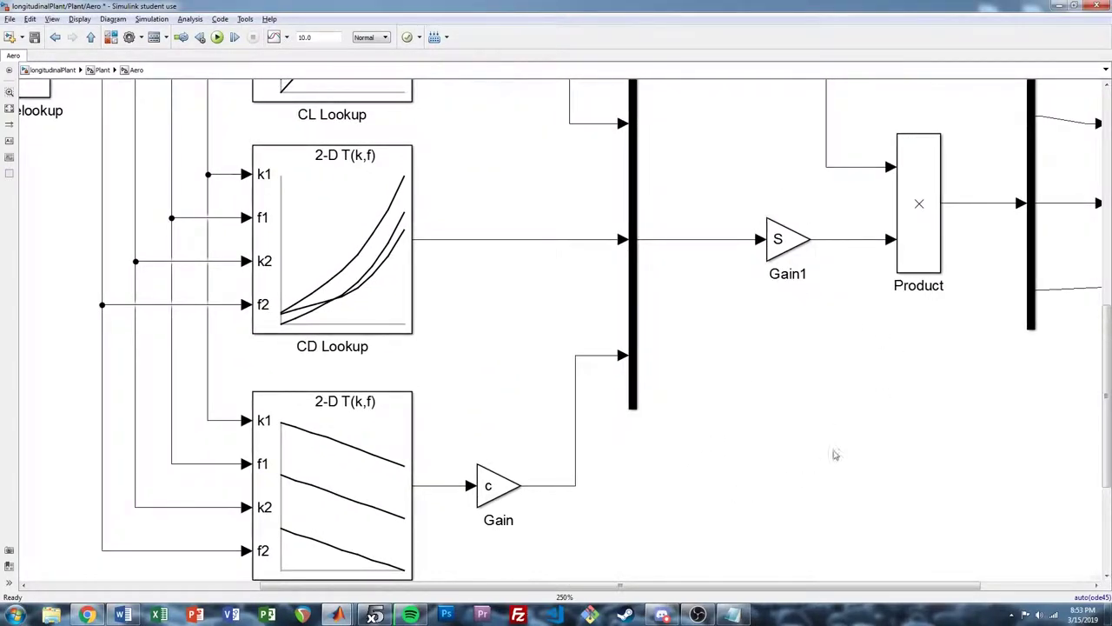
pyautogui.hscroll(5, 834, 454)
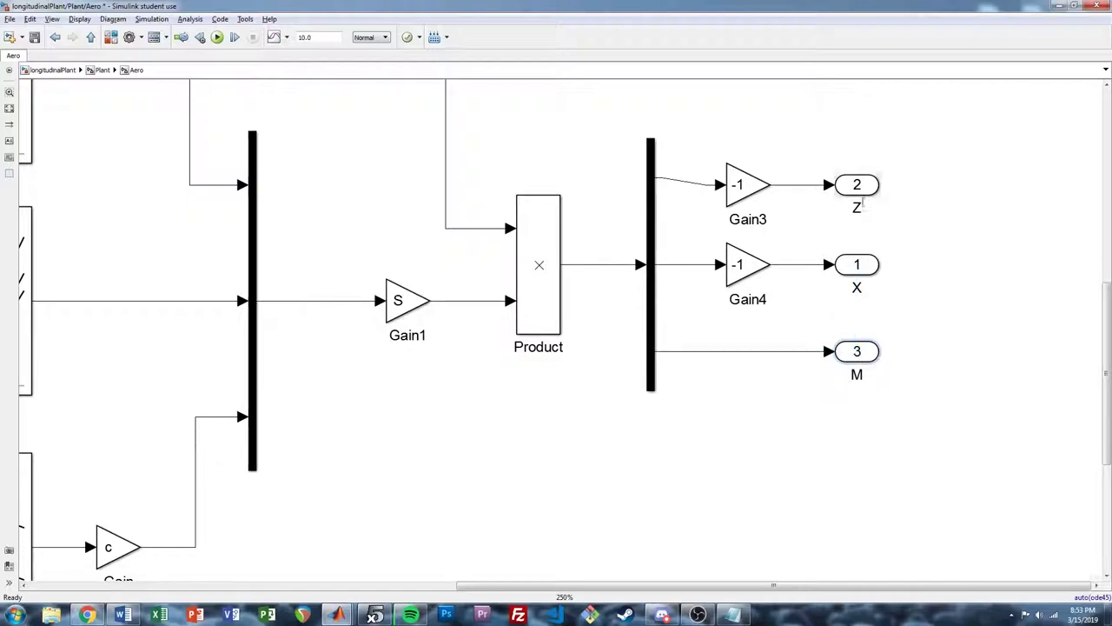
pyautogui.moveTo(926, 218); pyautogui.dragTo(725, 142)
pyautogui.moveTo(745, 184); pyautogui.dragTo(746, 177)
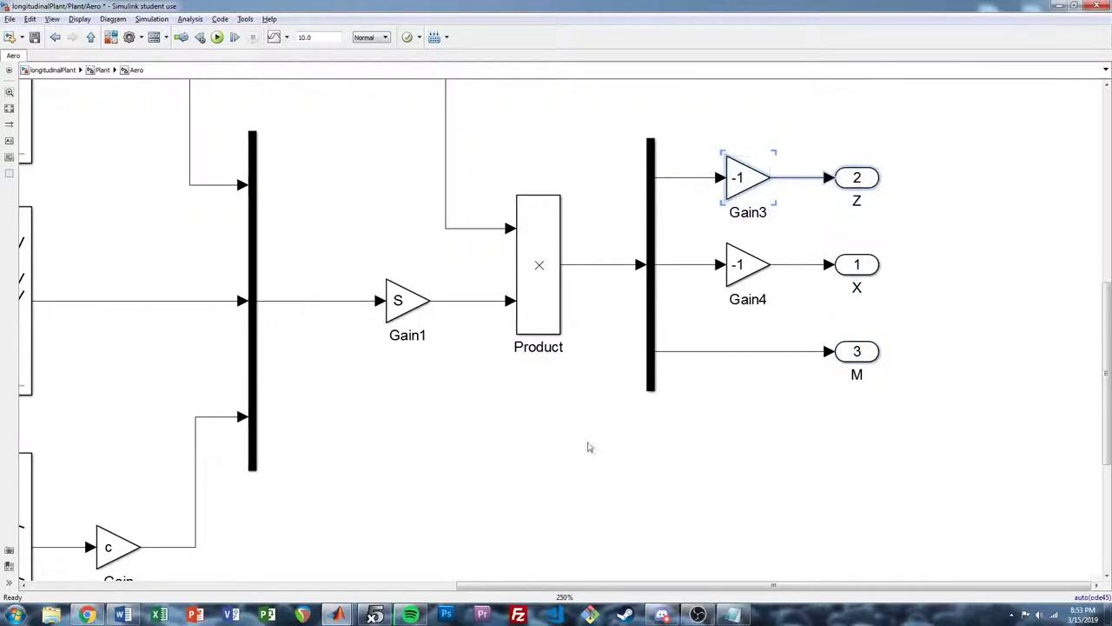
pyautogui.click(589, 447)
pyautogui.hscroll(-4, 568, 405)
pyautogui.scroll(-1, 621, 385)
pyautogui.hscroll(-2, 545, 490)
pyautogui.scroll(-2, 375, 507)
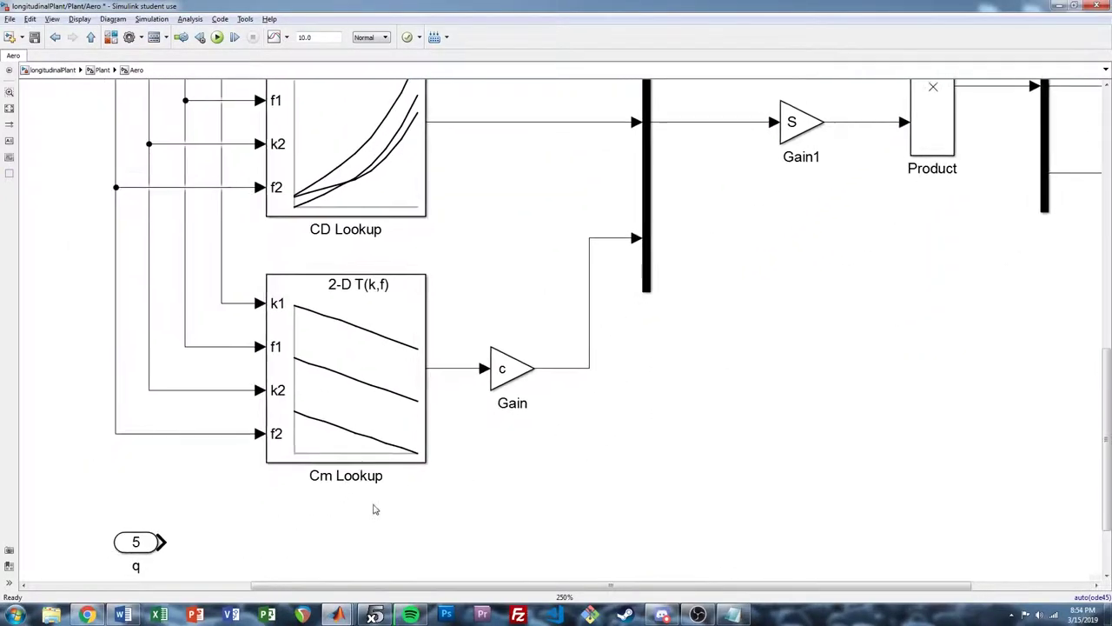
# - Rotate the Gain block to point upward and move it under the bus input
pyautogui.click(527, 379)
pyautogui.hotkey('ctrl', 'r')
pyautogui.hotkey('ctrl', 'r')
pyautogui.hotkey('ctrl', 'r')
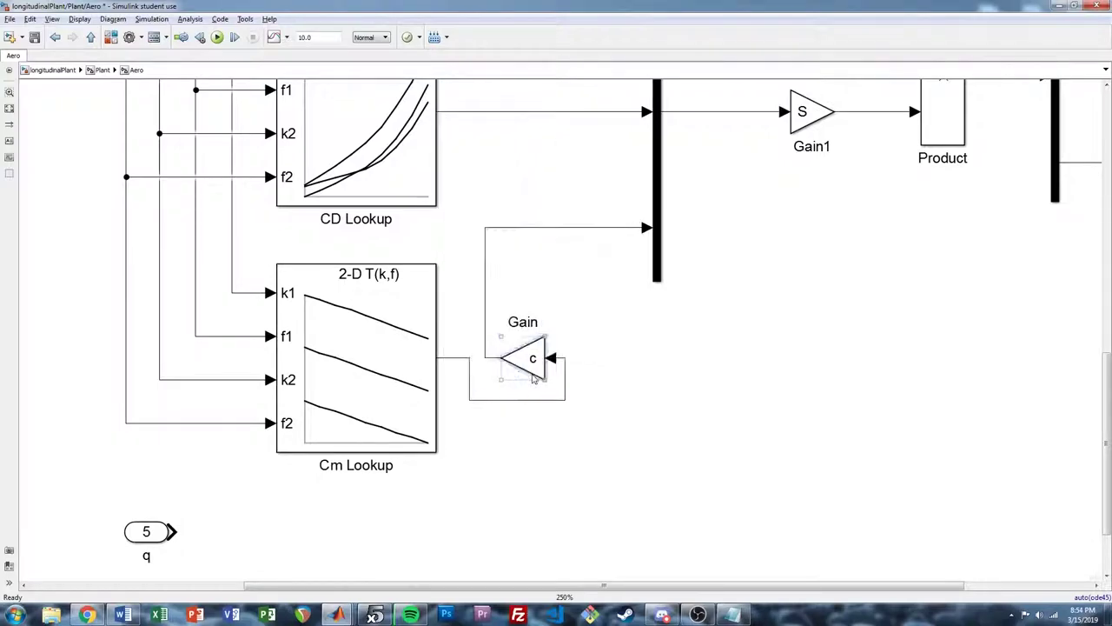
pyautogui.moveTo(526, 379); pyautogui.dragTo(582, 293)
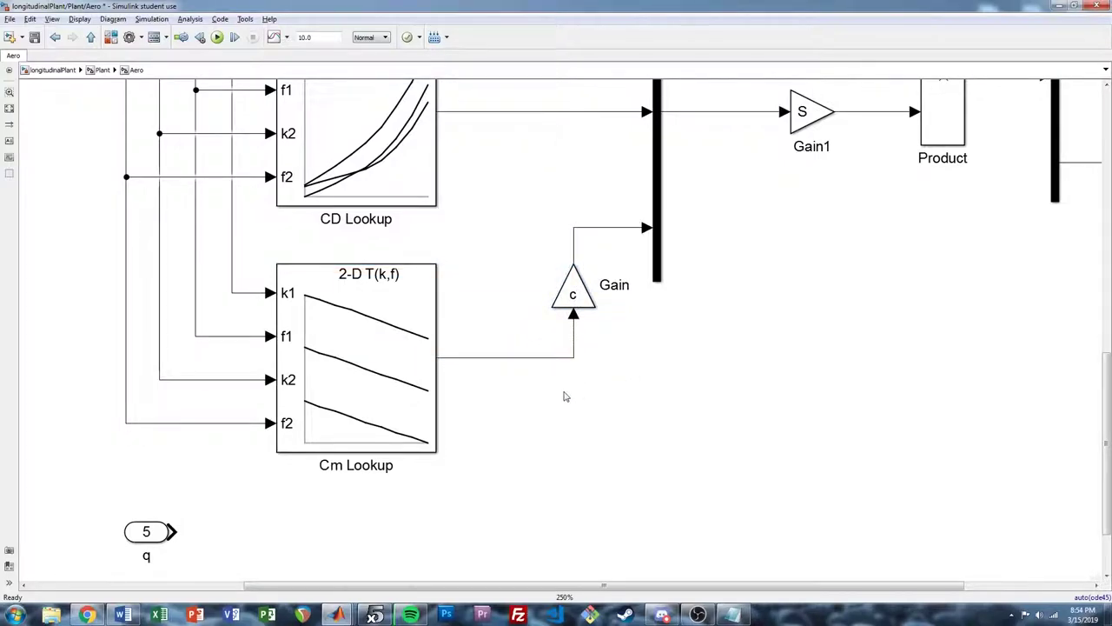
# - Insert a Sum block between Cm Lookup's output and the rotated Gain
pyautogui.doubleClick(558, 413)
pyautogui.write('su')
pyautogui.press('Return')
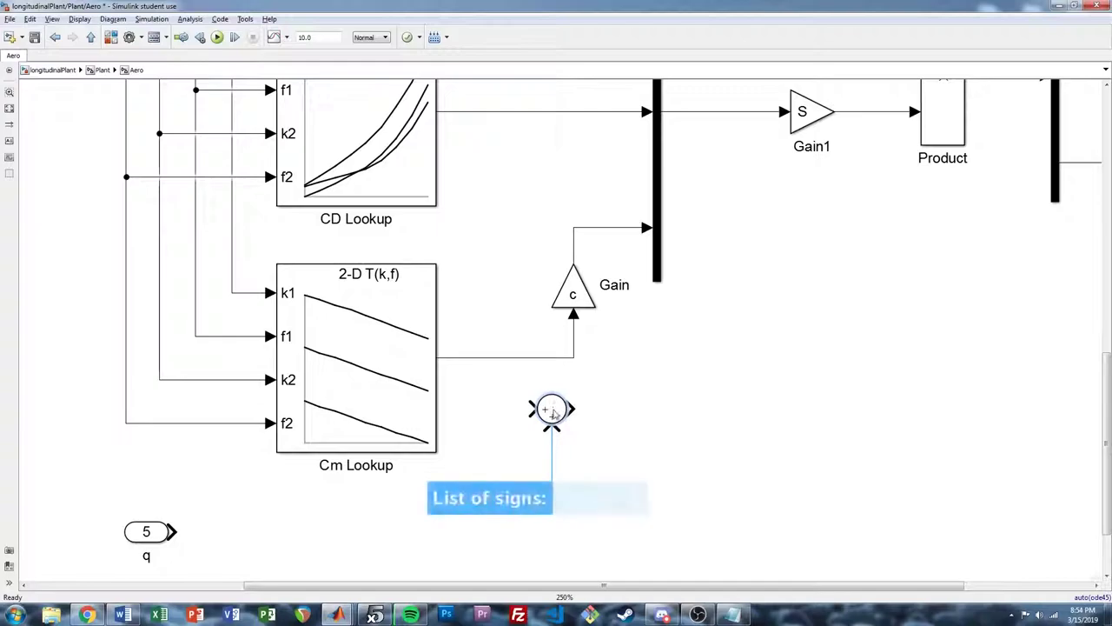
pyautogui.press('Return')
pyautogui.click(486, 358)
pyautogui.press('Delete')
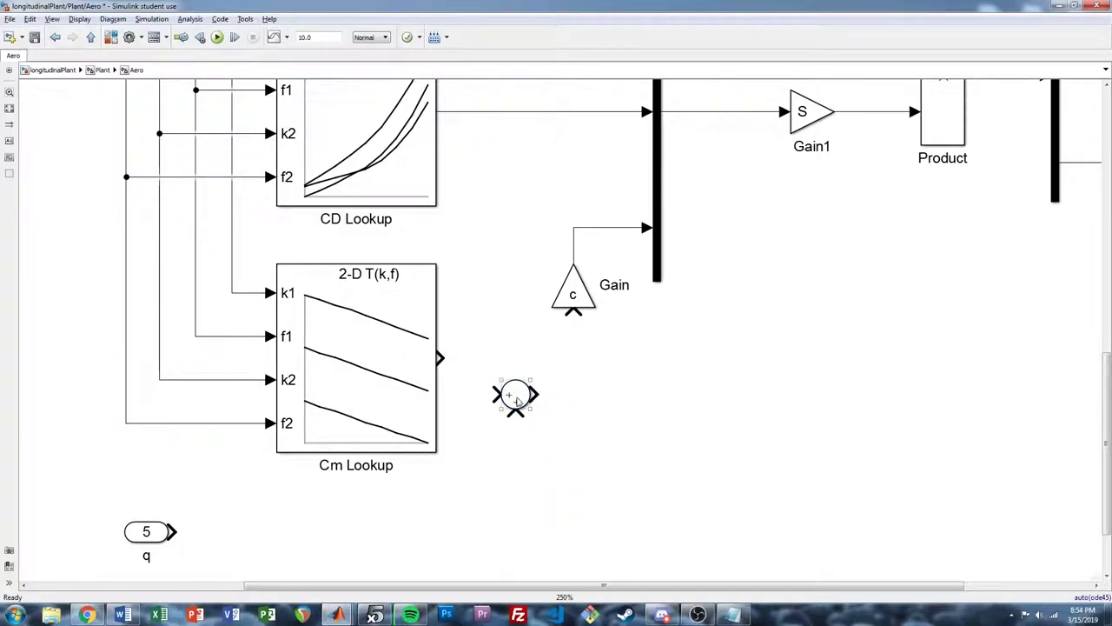
pyautogui.moveTo(525, 401)
pyautogui.mouseDown()
pyautogui.moveTo(524, 361)
pyautogui.moveTo(551, 354)
pyautogui.moveTo(573, 313)
pyautogui.mouseUp()
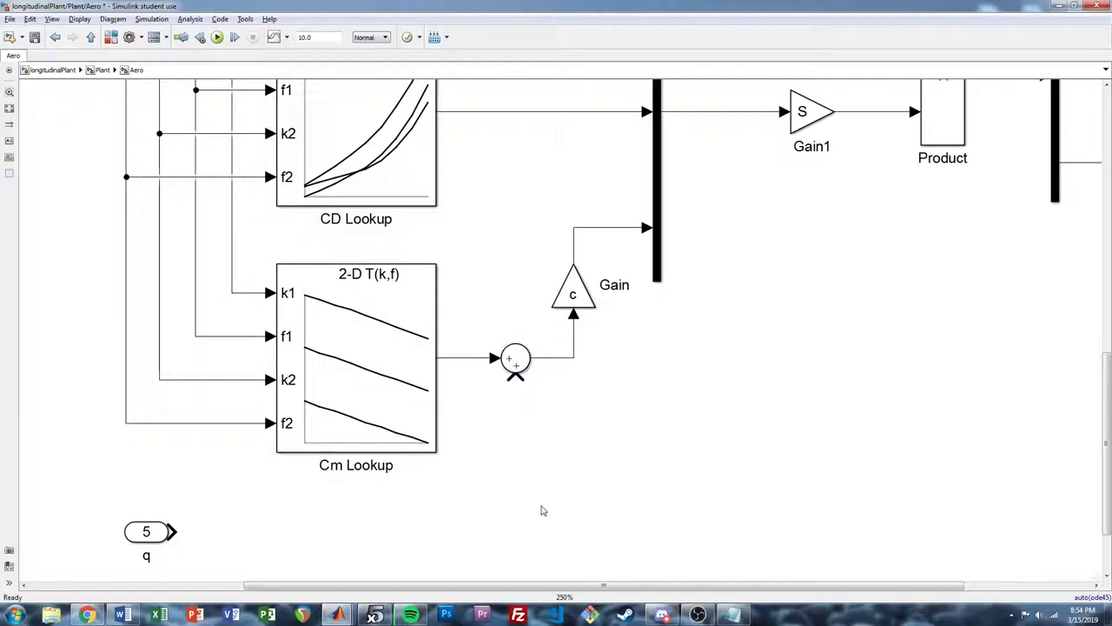
pyautogui.scroll(-3, 542, 509)
pyautogui.hscroll(-4, 542, 509)
pyautogui.moveTo(335, 413); pyautogui.dragTo(335, 428)
# - Add Gain5 with gain c after the q inport and connect it
pyautogui.click(435, 458)
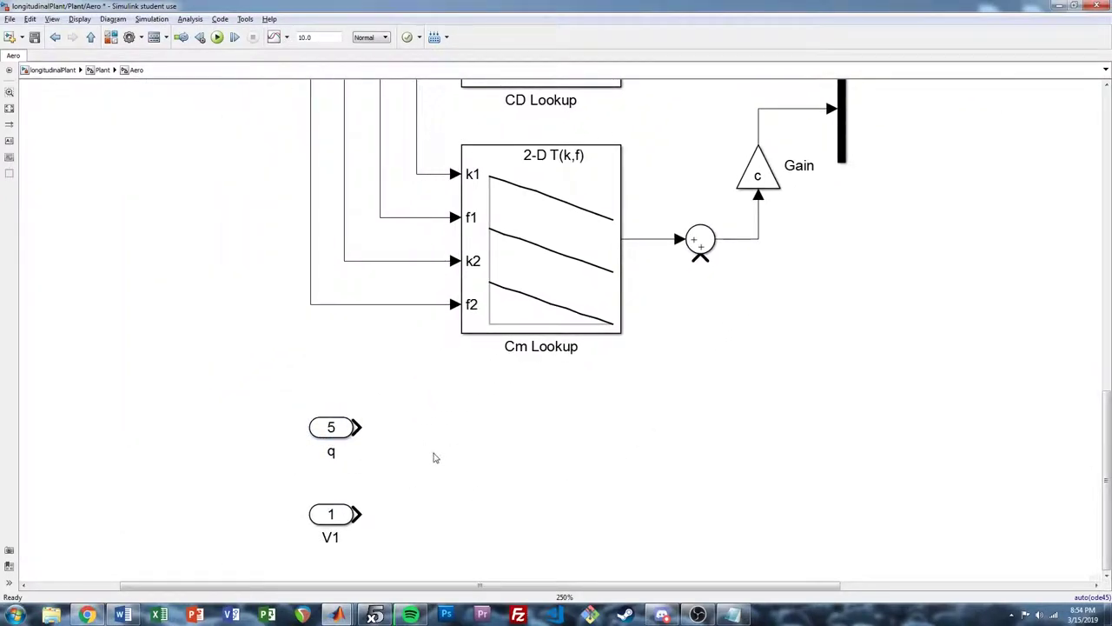
pyautogui.click(333, 436)
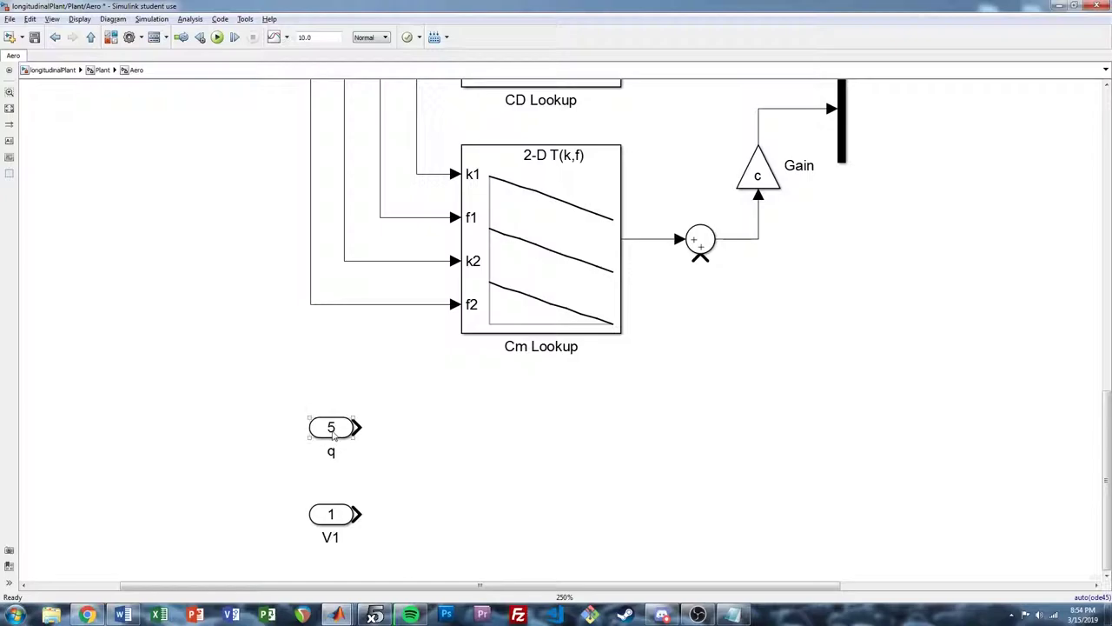
pyautogui.doubleClick(435, 427)
pyautogui.write('gain')
pyautogui.press('Return')
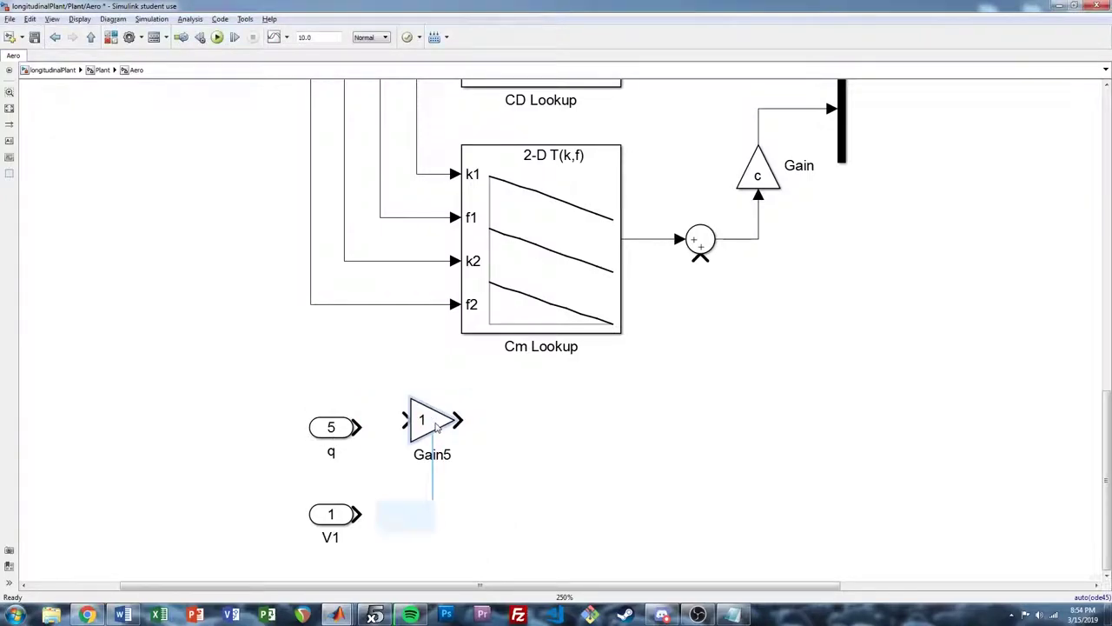
pyautogui.write('c')
pyautogui.press('Return')
pyautogui.moveTo(440, 430); pyautogui.dragTo(492, 429)
# - Copy it as Gain6 with gain 2 and feed it from V1
pyautogui.scroll(-1, 456, 510)
pyautogui.moveTo(491, 389); pyautogui.dragTo(495, 480)
pyautogui.doubleClick(493, 479)
pyautogui.write('2')
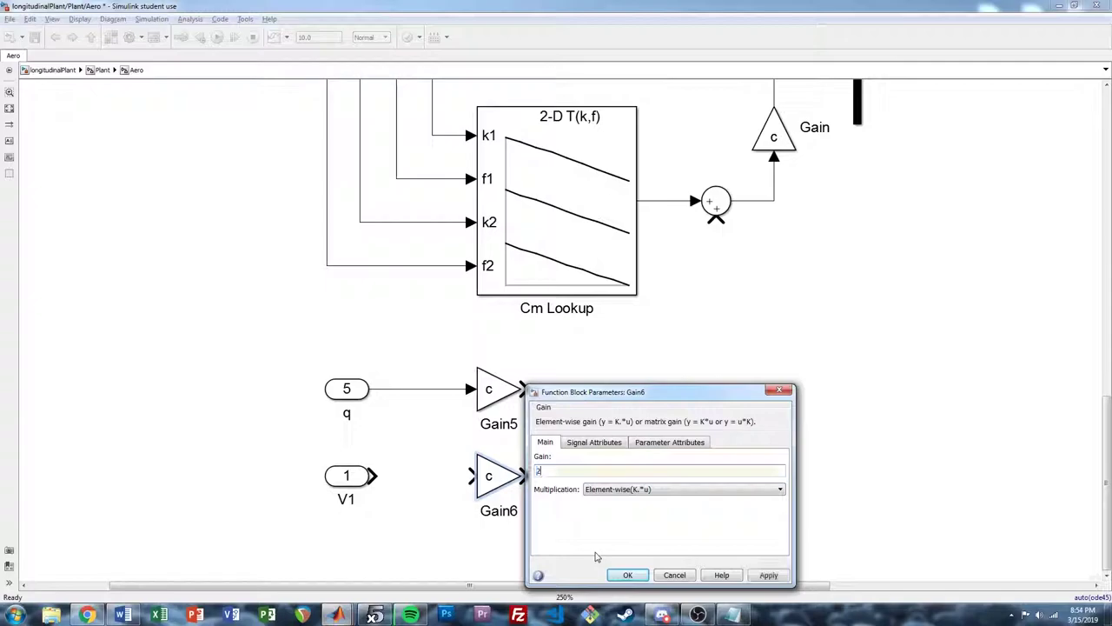
pyautogui.press('Return')
pyautogui.moveTo(382, 483); pyautogui.dragTo(477, 477)
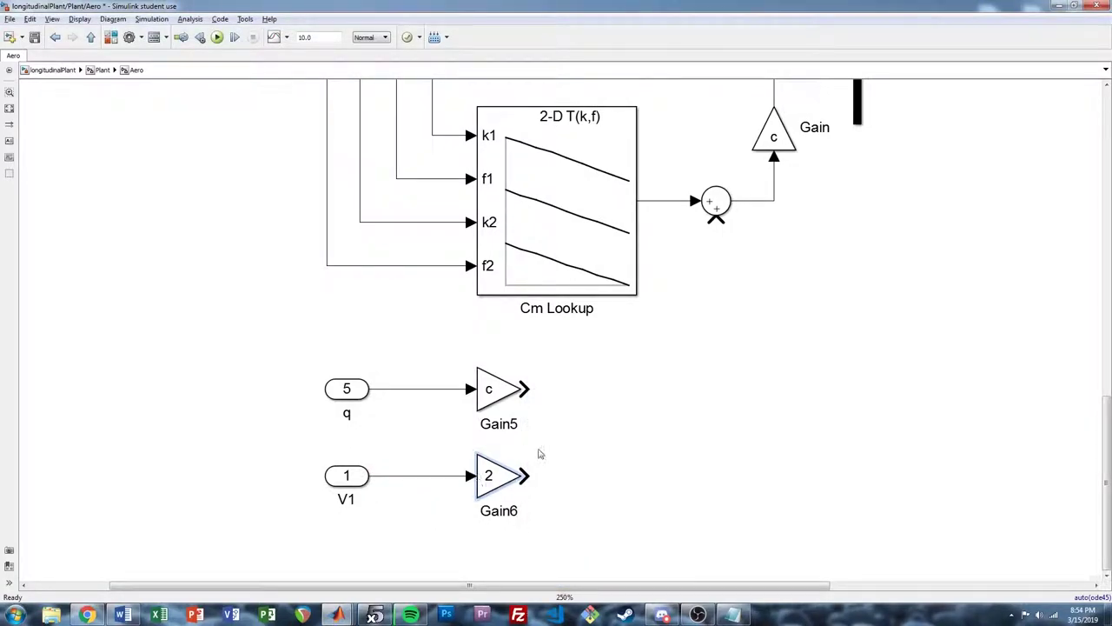
# - Add a Divide block with Gain5 on its × input and Gain6 on ÷
pyautogui.doubleClick(573, 390)
pyautogui.write('divi')
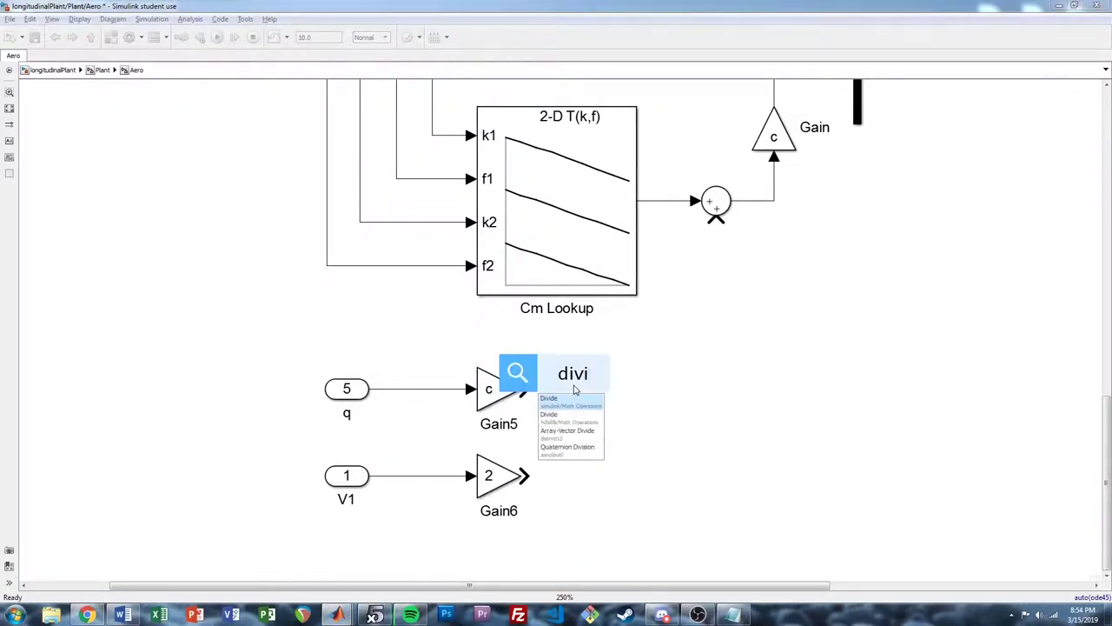
pyautogui.press('Return')
pyautogui.moveTo(592, 404); pyautogui.dragTo(600, 482)
pyautogui.moveTo(545, 390); pyautogui.dragTo(625, 404)
pyautogui.click(556, 435)
pyautogui.moveTo(526, 477); pyautogui.dragTo(587, 461)
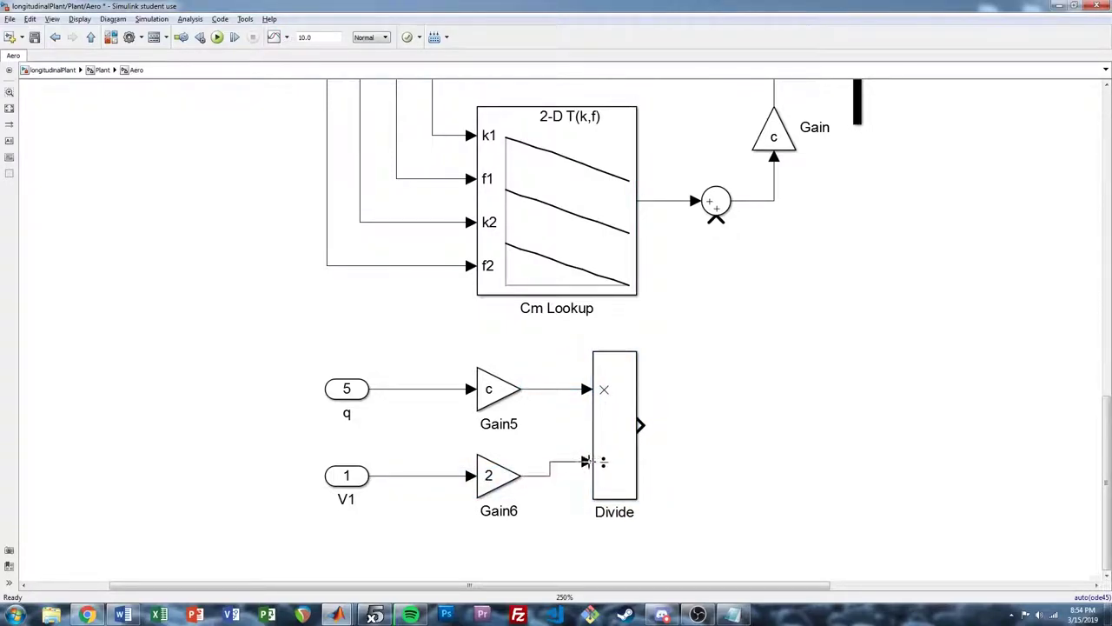
# - Move V1 and Gain6 so their wire runs straight
pyautogui.moveTo(313, 438); pyautogui.dragTo(557, 539)
pyautogui.press('Up')
pyautogui.press('Up')
pyautogui.press('Up')
pyautogui.press('Up')
pyautogui.press('Up')
pyautogui.press('Up')
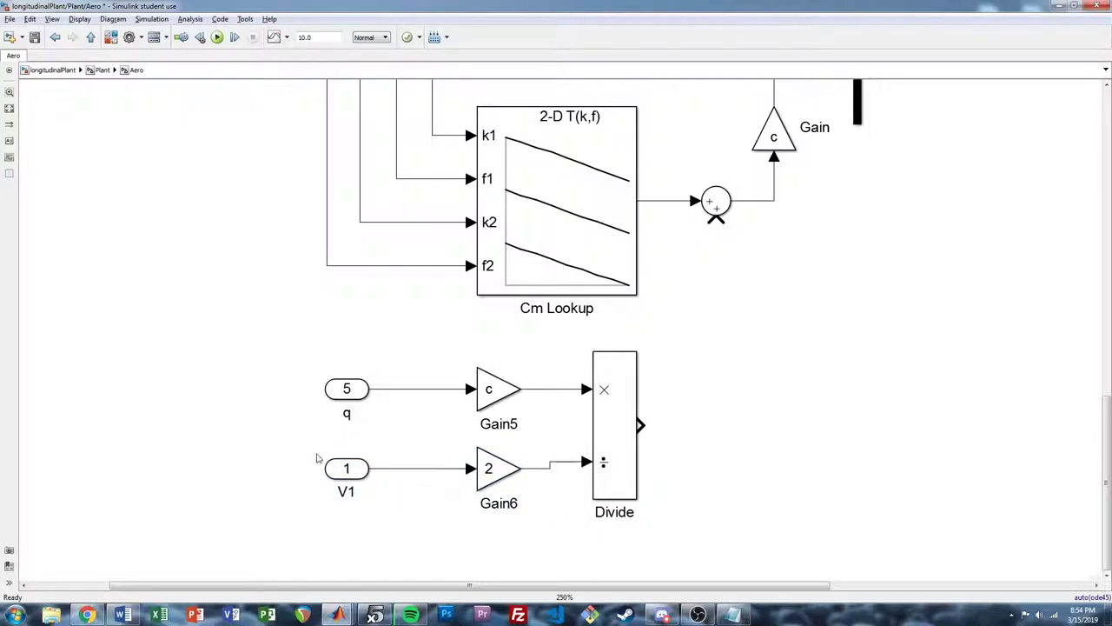
pyautogui.moveTo(315, 444); pyautogui.dragTo(513, 509)
pyautogui.click(392, 426)
pyautogui.click(358, 393)
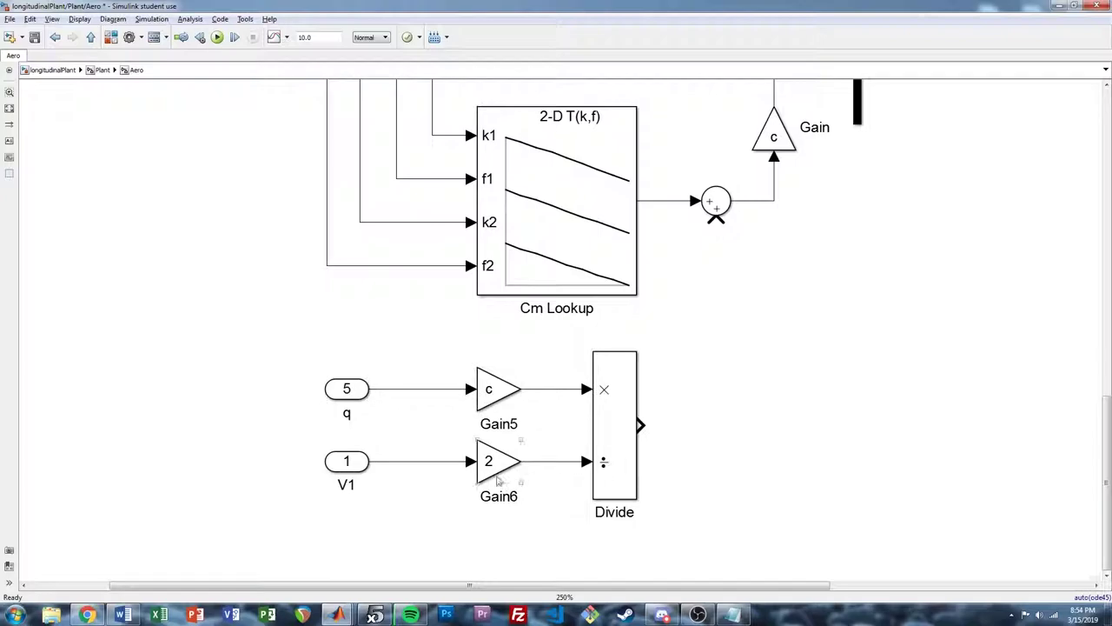
pyautogui.moveTo(247, 331); pyautogui.dragTo(625, 521)
# - Align the V1 inport directly under q
pyautogui.click(451, 417)
pyautogui.scroll(-5, 246, 391)
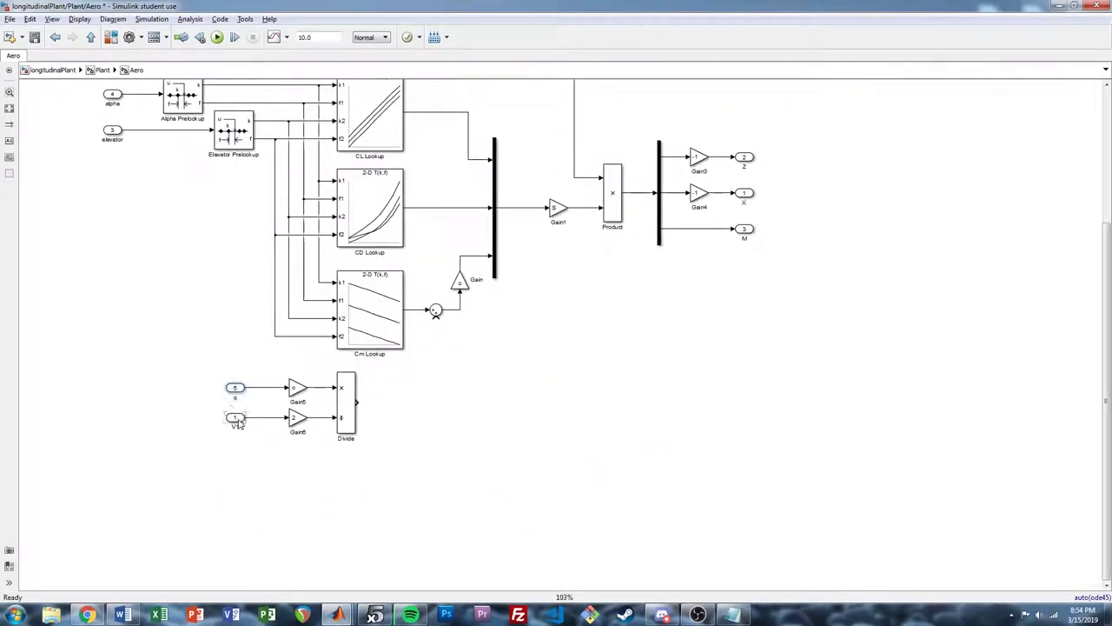
pyautogui.moveTo(235, 418)
pyautogui.mouseDown()
pyautogui.moveTo(225, 419)
pyautogui.moveTo(238, 409)
pyautogui.mouseUp()
pyautogui.scroll(2, 413, 401)
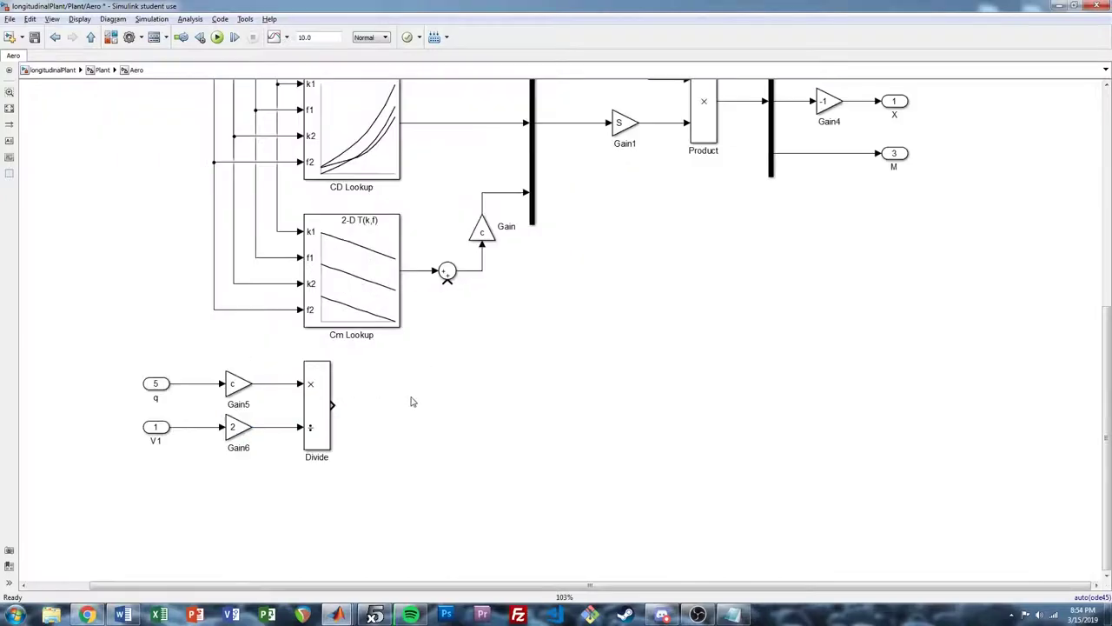
pyautogui.scroll(2, 413, 402)
# - Add Gain7 set to Cmq between Divide's output and the Sum's lower input
pyautogui.doubleClick(378, 422)
pyautogui.write('gain')
pyautogui.press('Return')
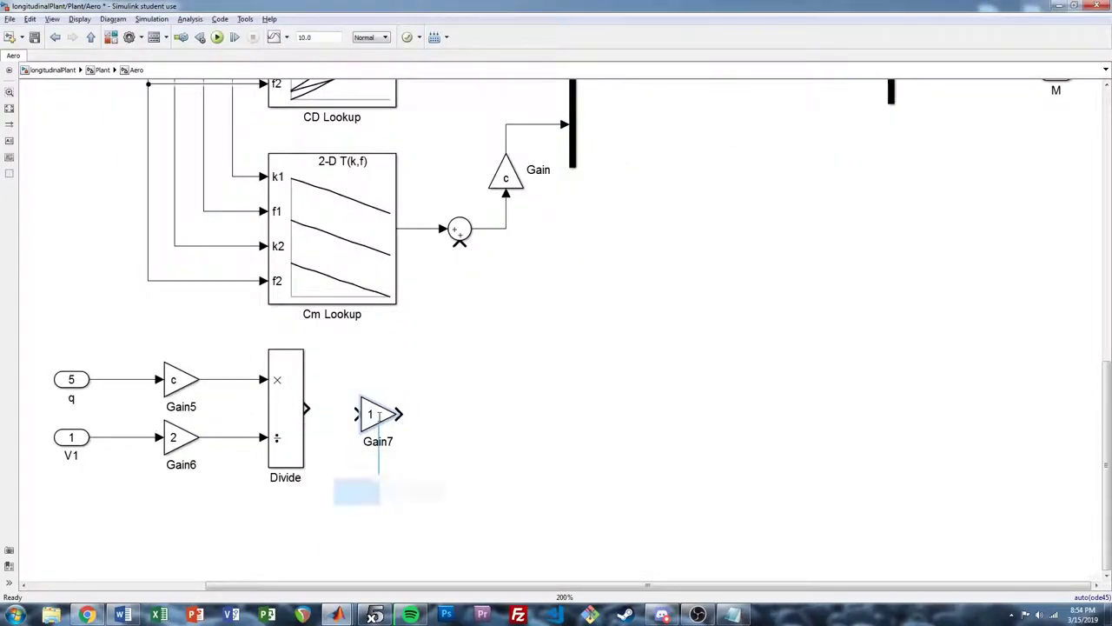
pyautogui.write('Cm')
pyautogui.press('Return')
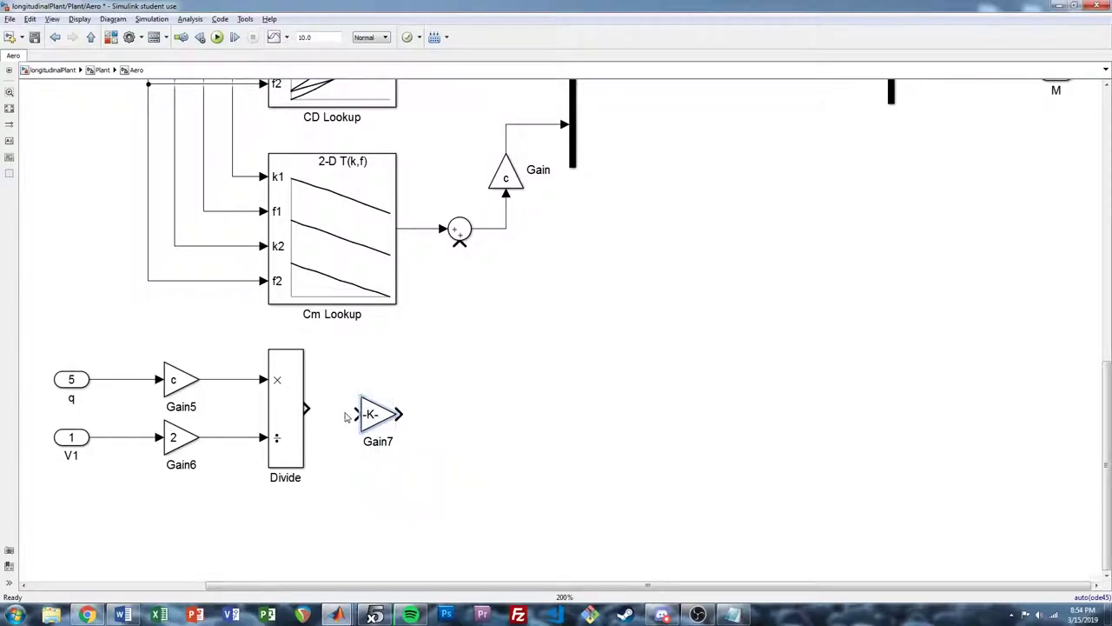
pyautogui.moveTo(392, 431); pyautogui.dragTo(426, 436)
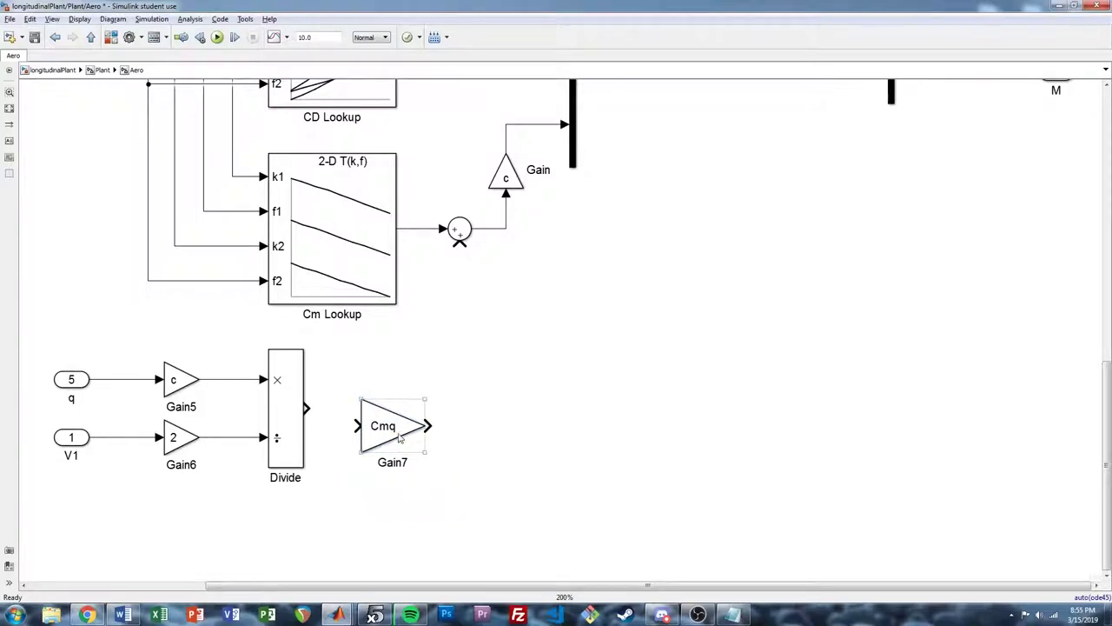
pyautogui.moveTo(345, 408); pyautogui.dragTo(351, 408)
pyautogui.click(417, 401)
pyautogui.moveTo(422, 407); pyautogui.dragTo(459, 245)
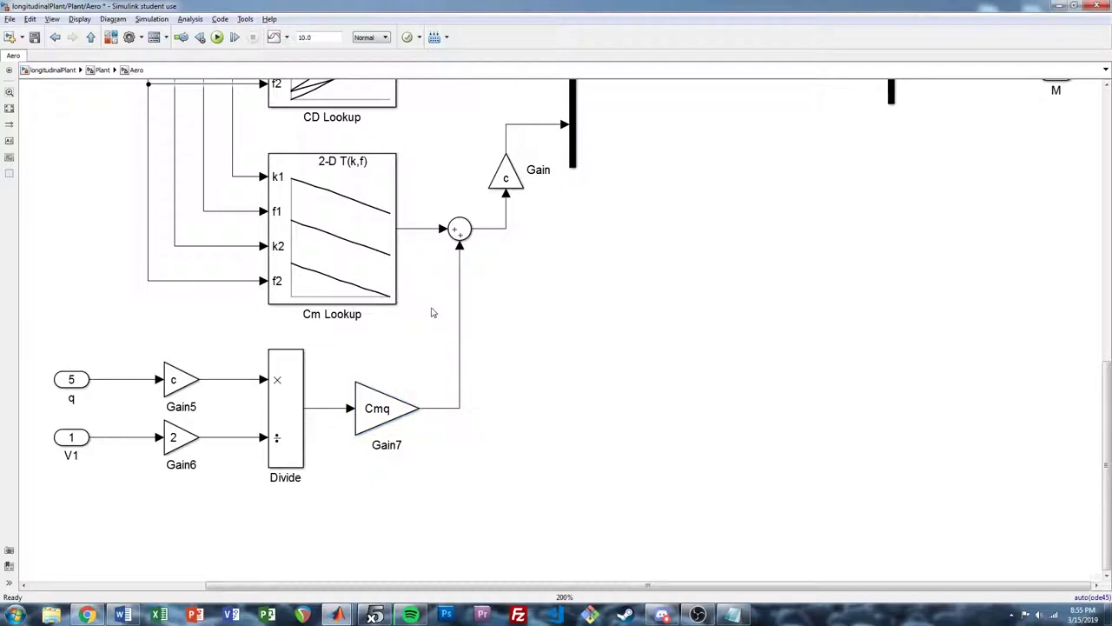
pyautogui.press('space')
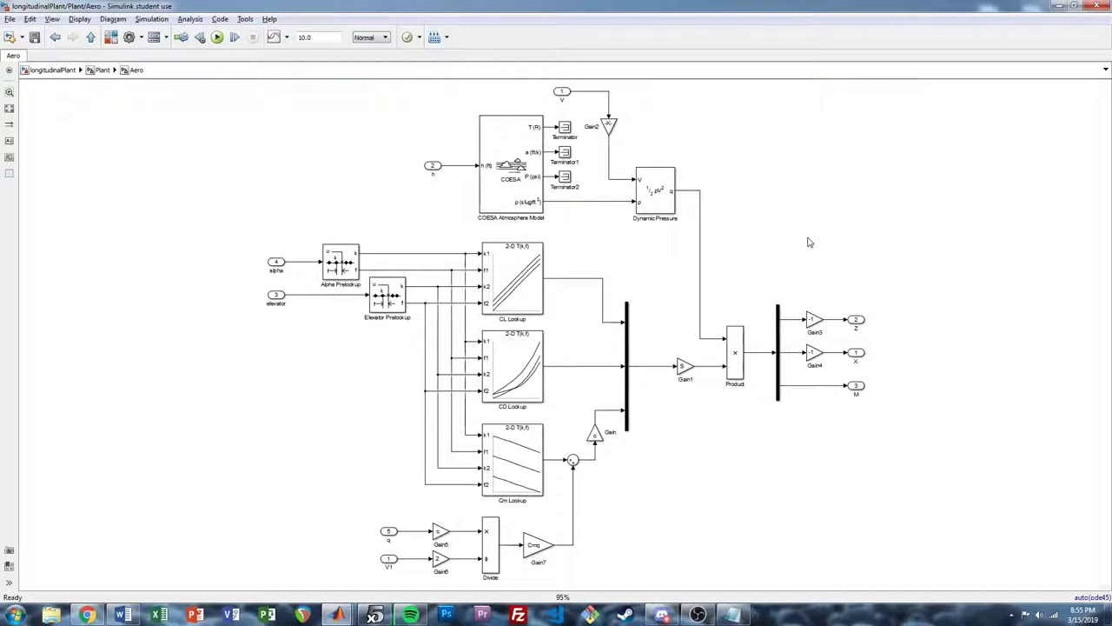
pyautogui.press('Escape')
pyautogui.press('Escape')
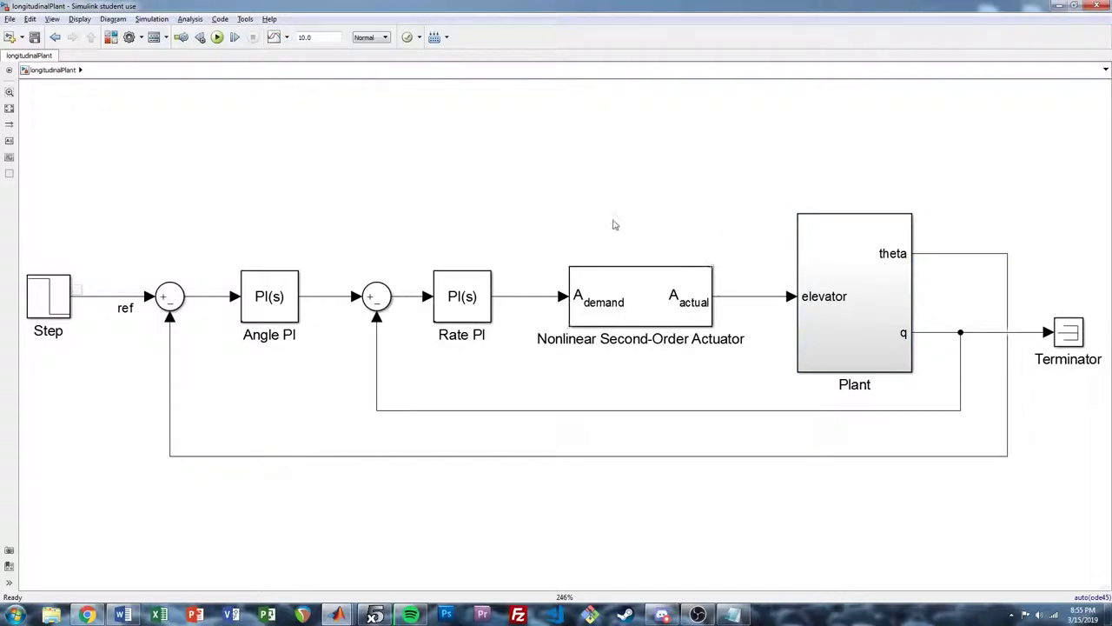
# - Linearize the Plant block into a pole-zero map in the maximized Linear Analysis Tool
pyautogui.rightClick(844, 292)
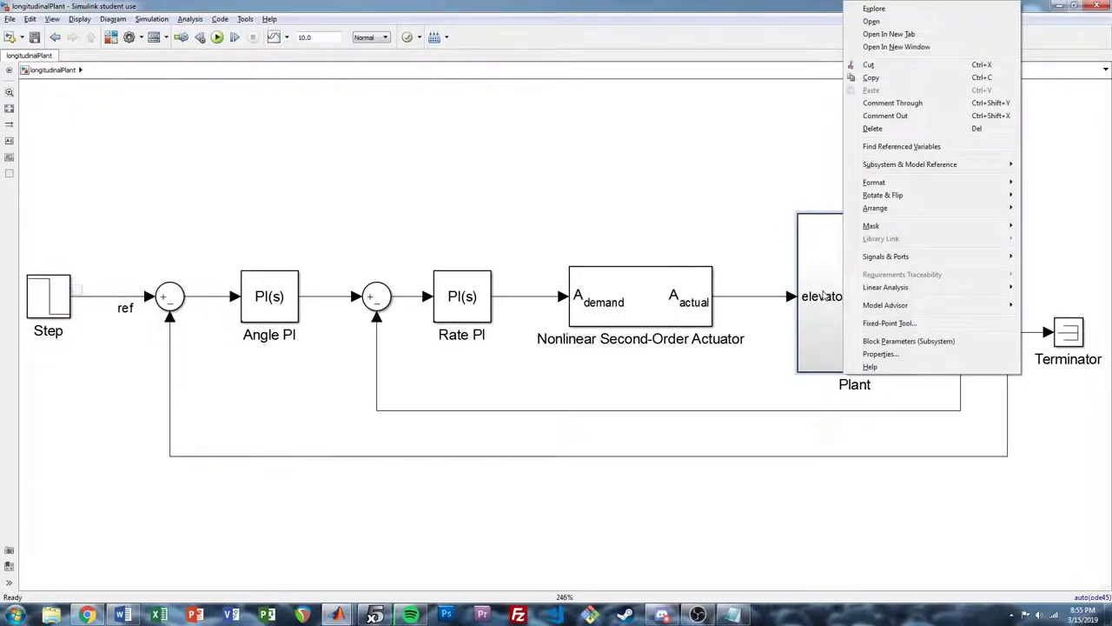
pyautogui.moveTo(869, 289)
pyautogui.click(796, 289)
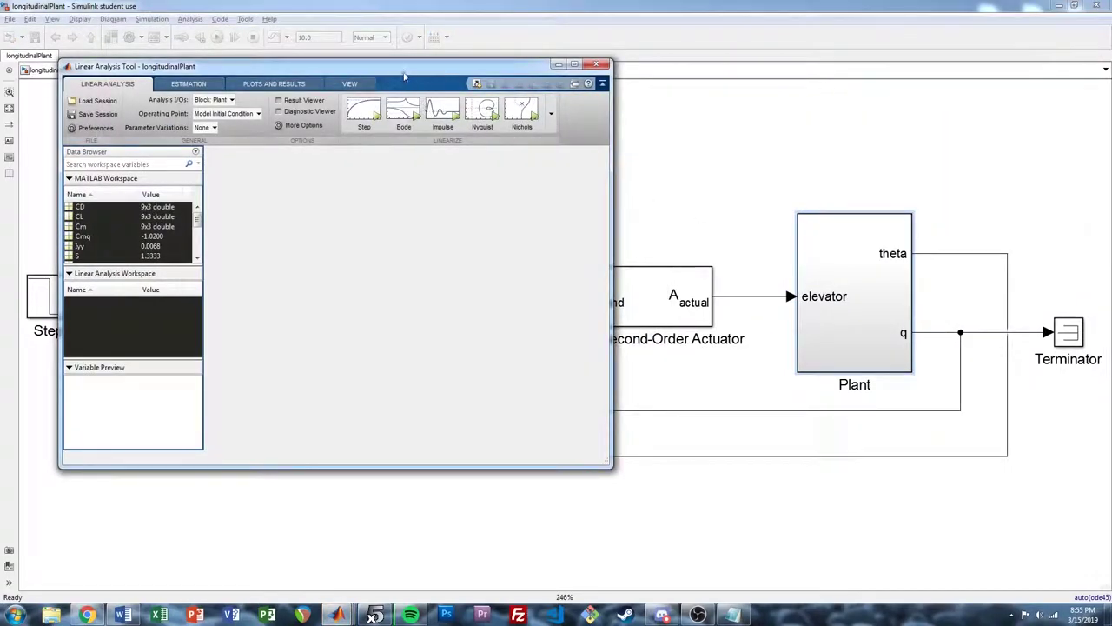
pyautogui.doubleClick(404, 78)
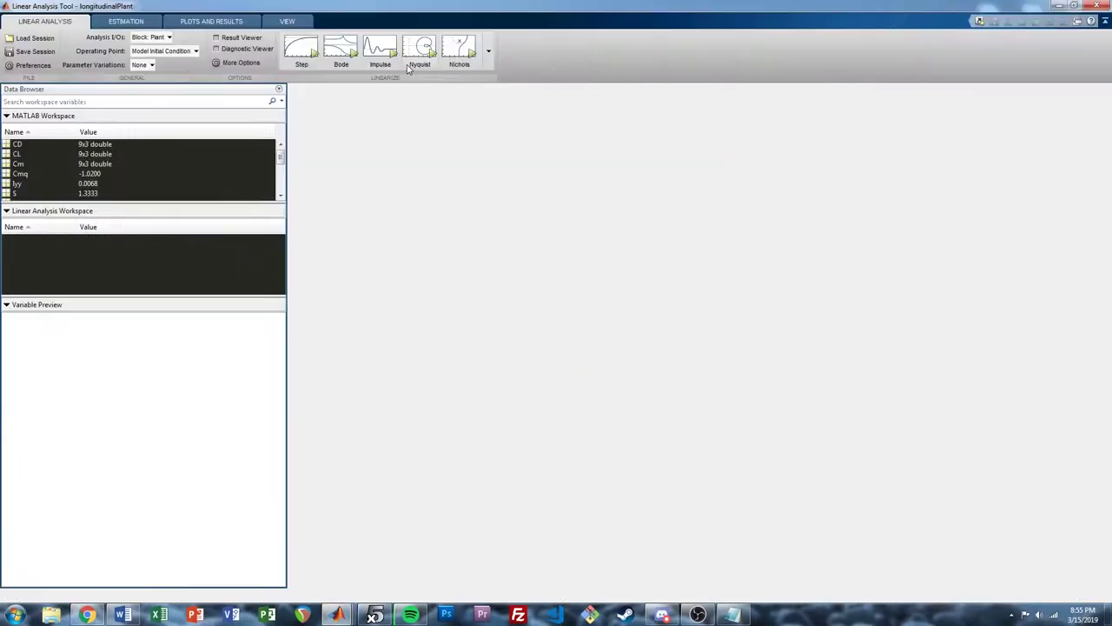
pyautogui.click(487, 52)
pyautogui.click(341, 128)
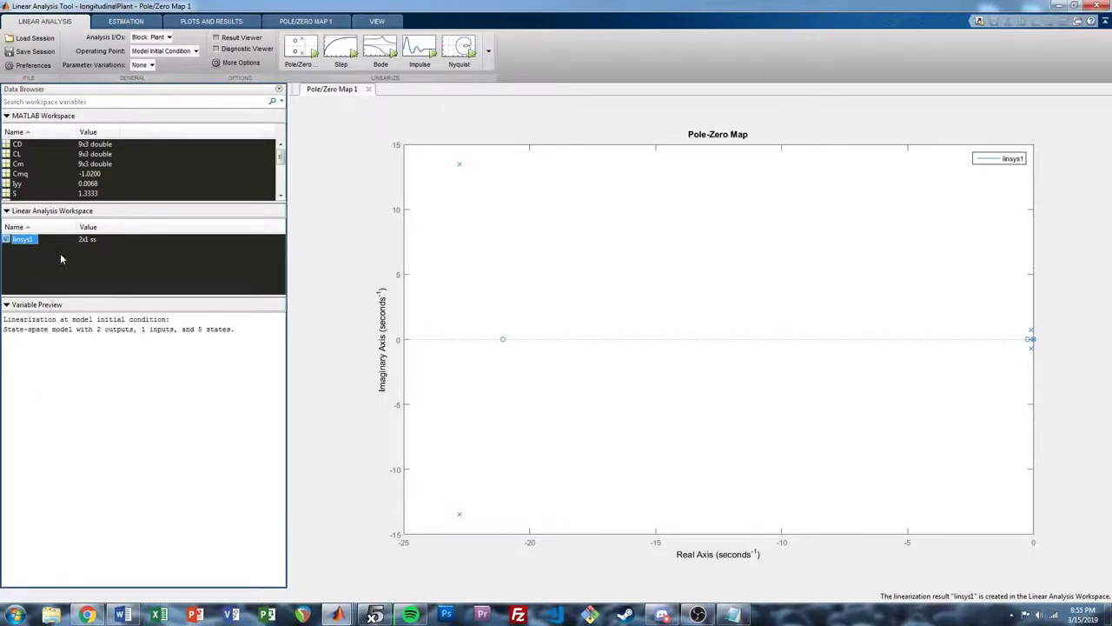
# - Rename the linsys1 result to linsys2
pyautogui.rightClick(13, 240)
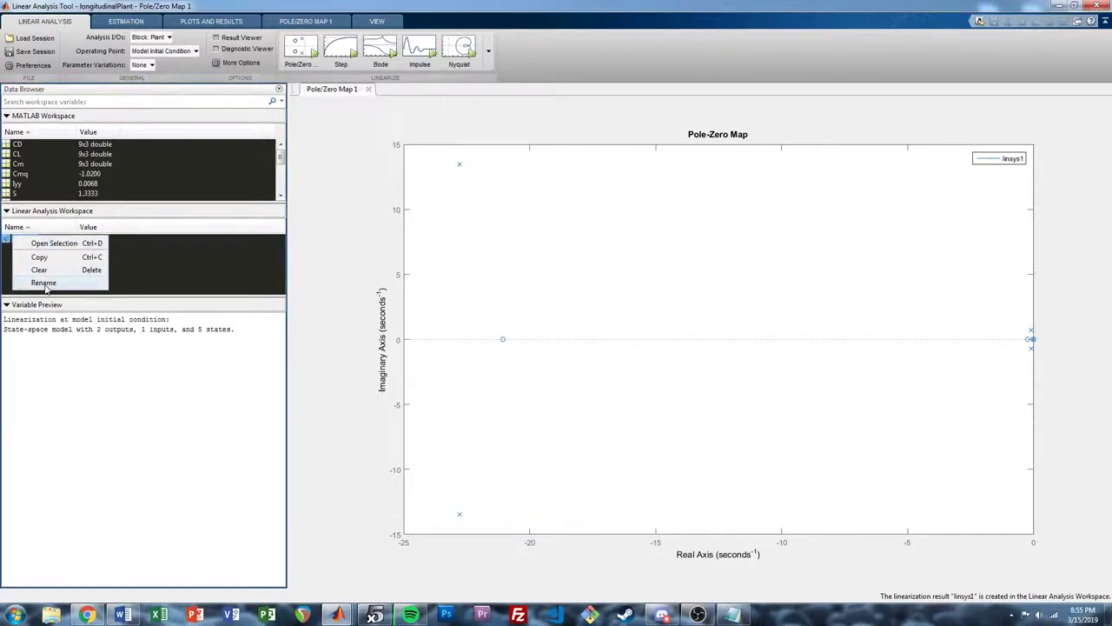
pyautogui.click(44, 283)
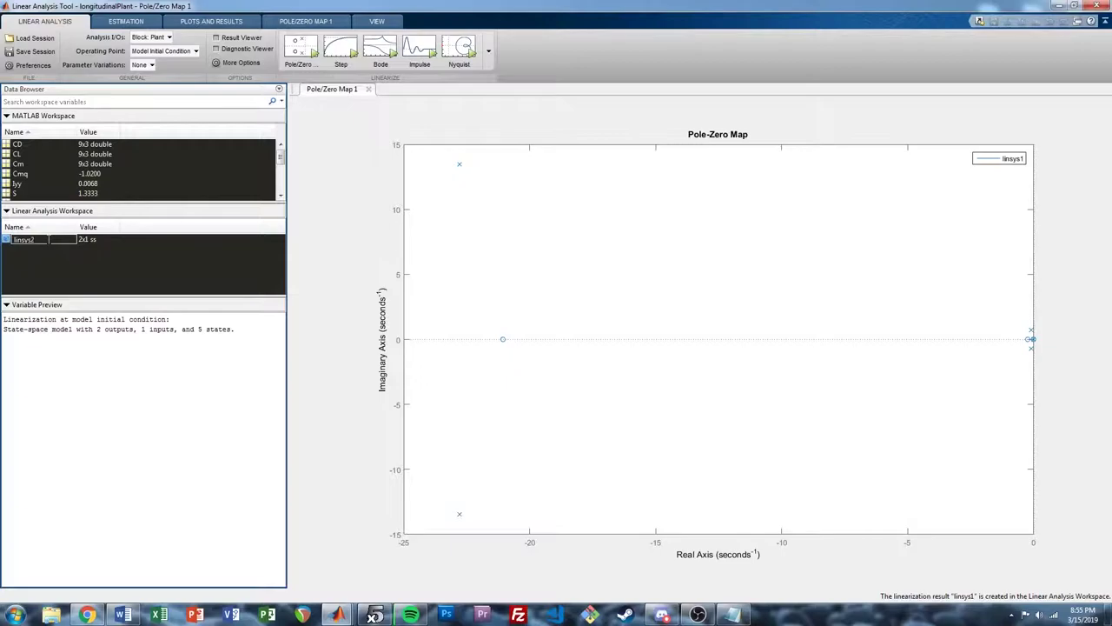
pyautogui.moveTo(24, 239); pyautogui.dragTo(28, 246)
# - Plot pzmap(linsys1, linsys2) from the MATLAB Command Window and maximize the figure
pyautogui.click(337, 615)
pyautogui.click(152, 551)
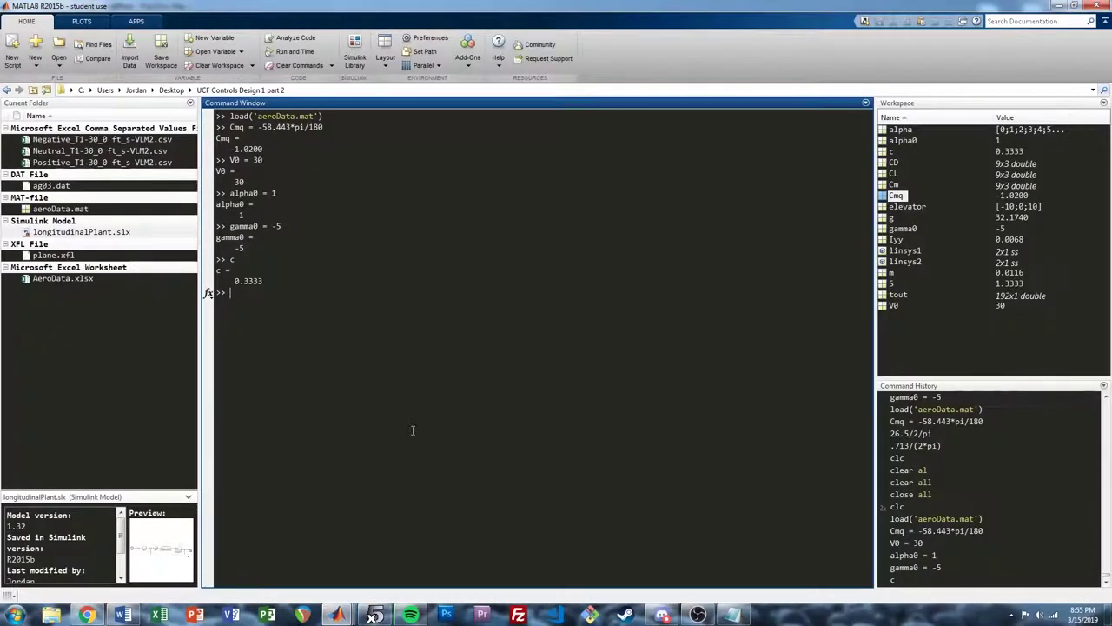
pyautogui.write('pzmap(linsys1, linsys2')
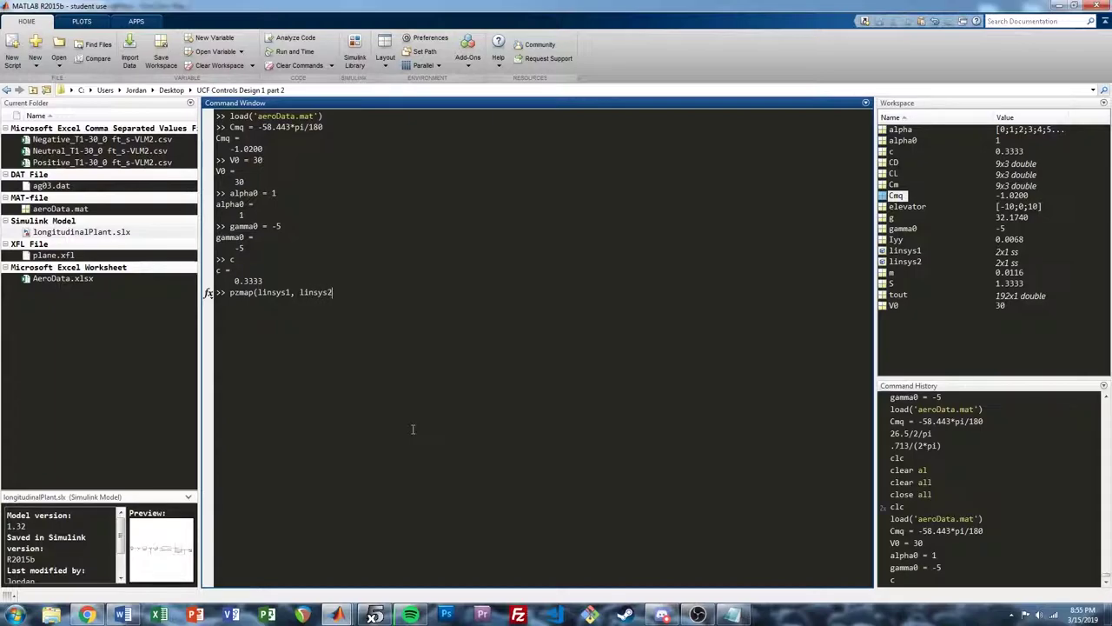
pyautogui.write(')')
pyautogui.press('Return')
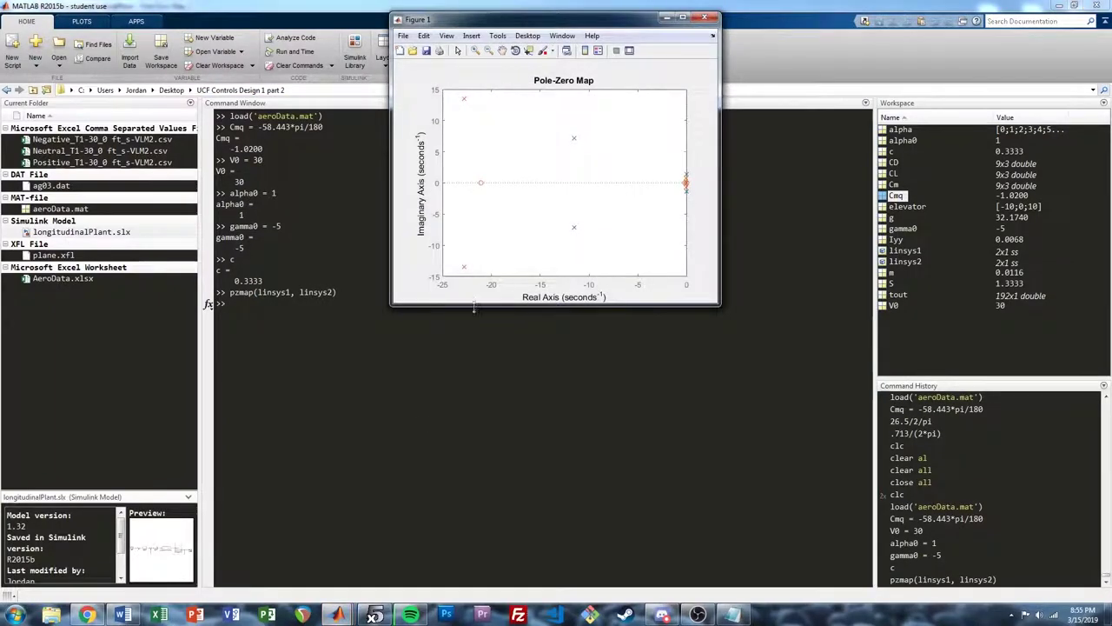
pyautogui.click(683, 17)
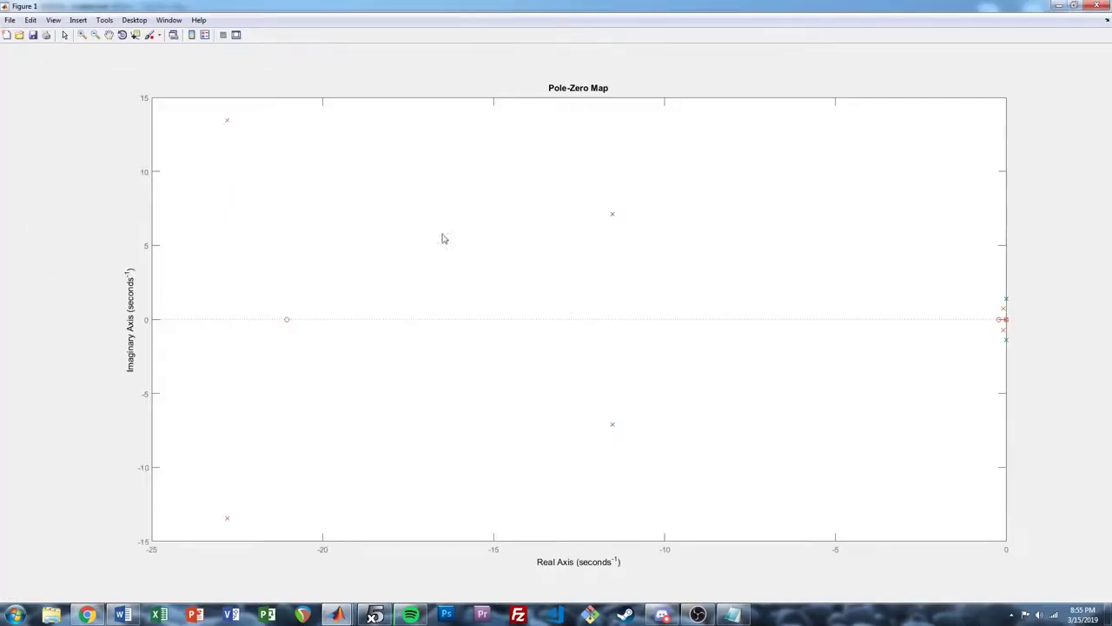
# - Add damping and frequency grid lines, inspect the poles with a data tip and zoom, then reset the view
pyautogui.rightClick(389, 224)
pyautogui.click(424, 249)
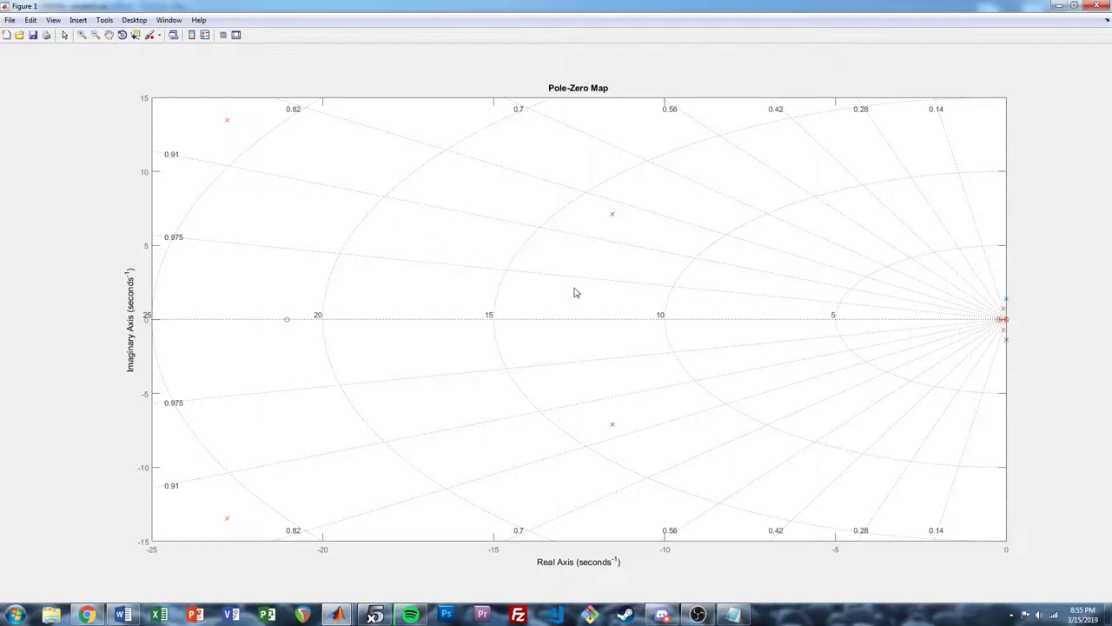
pyautogui.click(613, 217)
pyautogui.moveTo(229, 128)
pyautogui.click(81, 35)
pyautogui.moveTo(955, 278); pyautogui.dragTo(1006, 349)
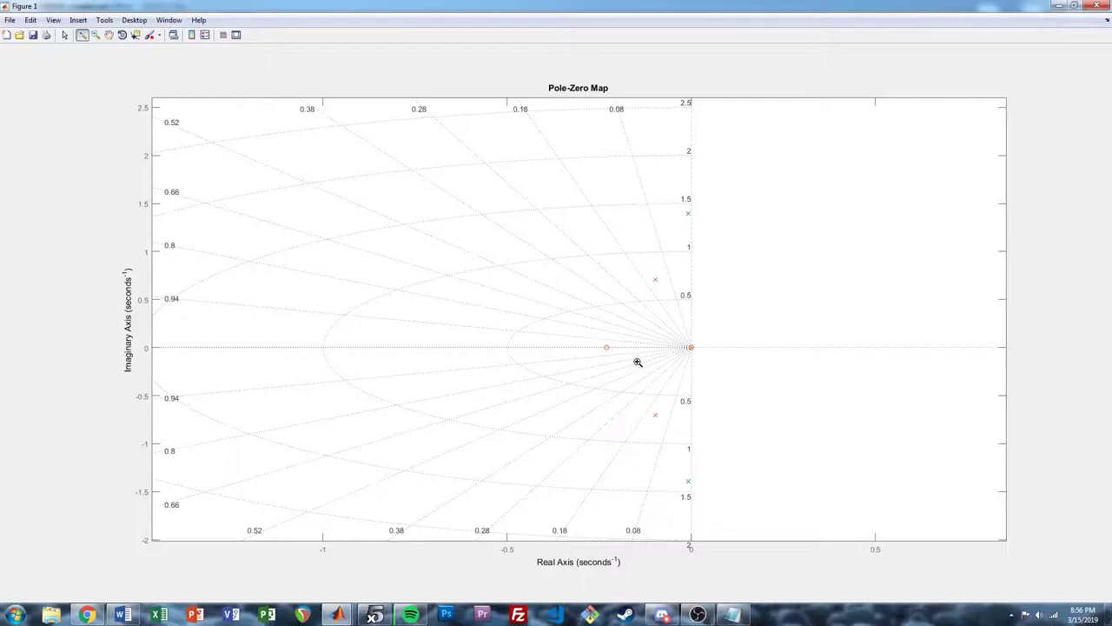
pyautogui.doubleClick(571, 286)
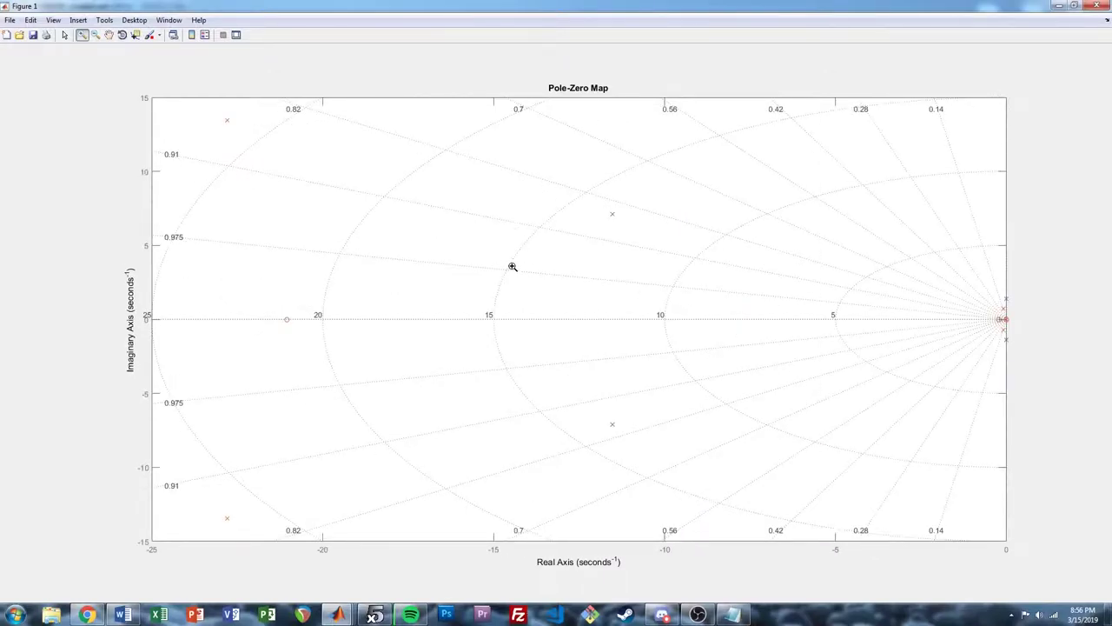
pyautogui.click(84, 36)
# - Run damp(linsys2) and pick out the 26.5 and 0.713 rad/s pole frequencies in the table
pyautogui.click(1057, 5)
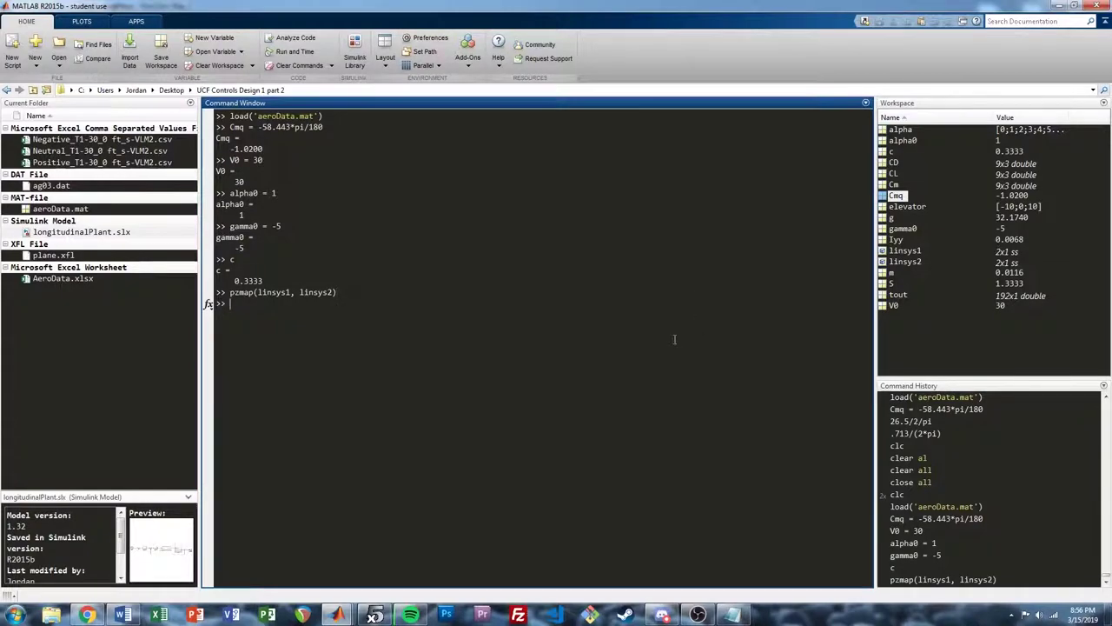
pyautogui.write('damp(linsys2)')
pyautogui.press('Return')
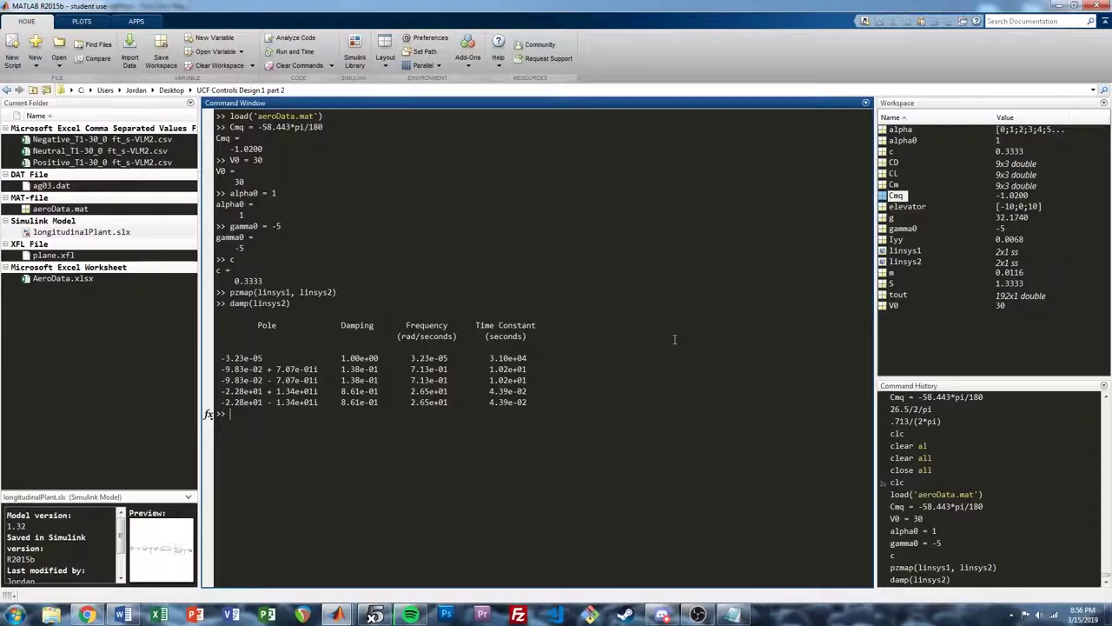
pyautogui.moveTo(540, 356); pyautogui.dragTo(213, 359)
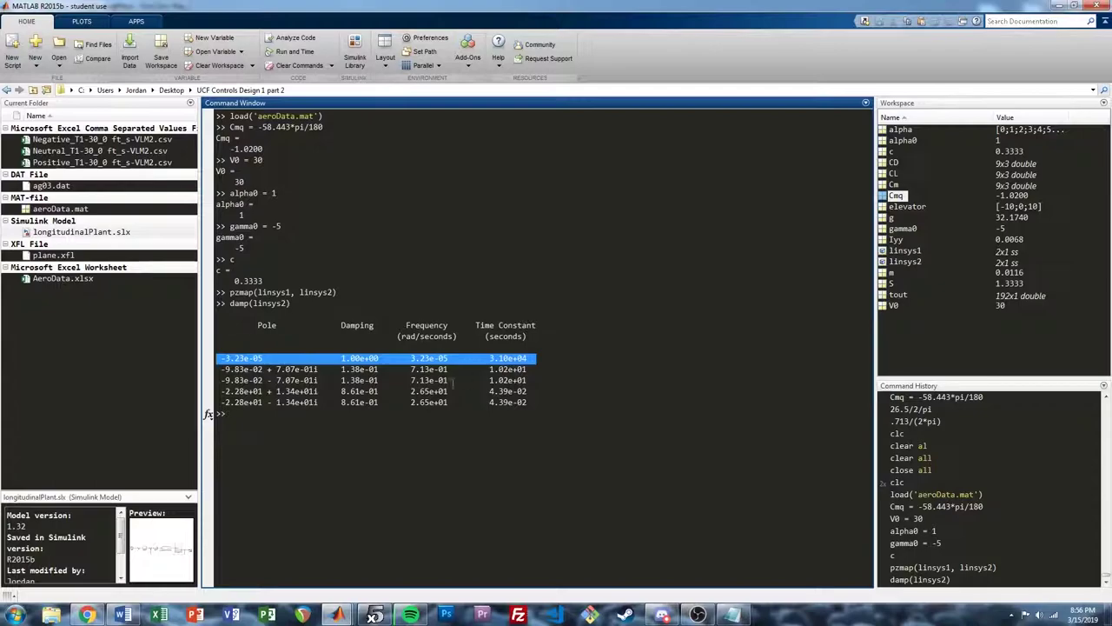
pyautogui.click(374, 391)
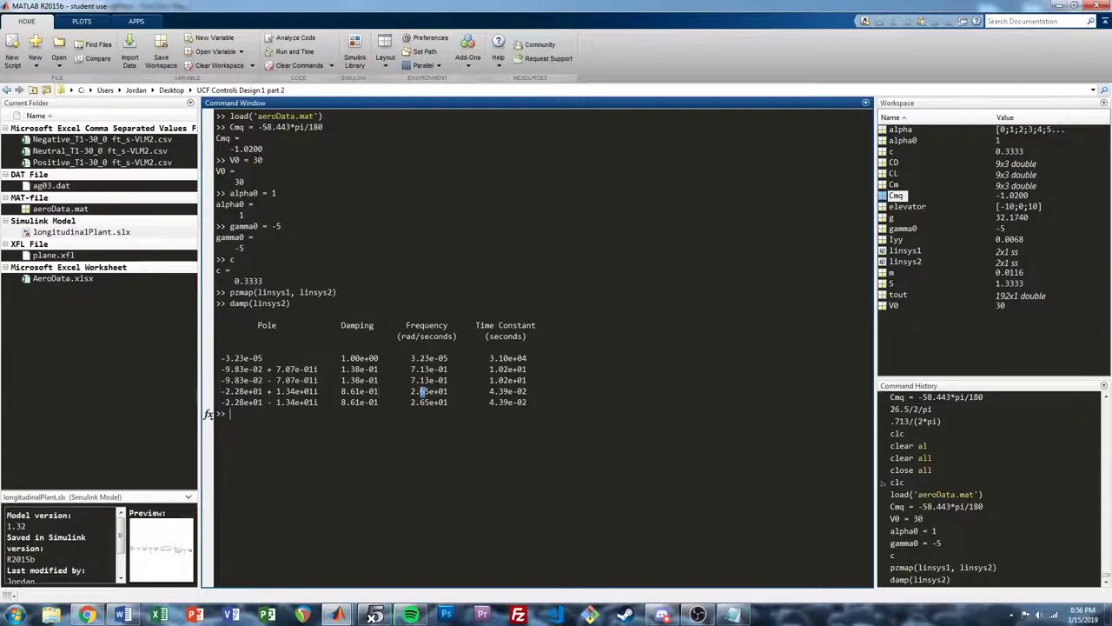
pyautogui.moveTo(422, 391); pyautogui.dragTo(406, 391)
pyautogui.moveTo(410, 370); pyautogui.dragTo(434, 402)
pyautogui.click(421, 400)
pyautogui.moveTo(343, 391); pyautogui.dragTo(356, 391)
pyautogui.click(534, 468)
# - Convert 2.65e+01 rad/s to Hz by dividing by 2*pi, giving 4.2176
pyautogui.moveTo(412, 402); pyautogui.dragTo(449, 402)
pyautogui.hotkey('ctrl', 'c')
pyautogui.click(415, 445)
pyautogui.hotkey('ctrl', 'v')
pyautogui.write('/(2*pi)')
pyautogui.press('Return')
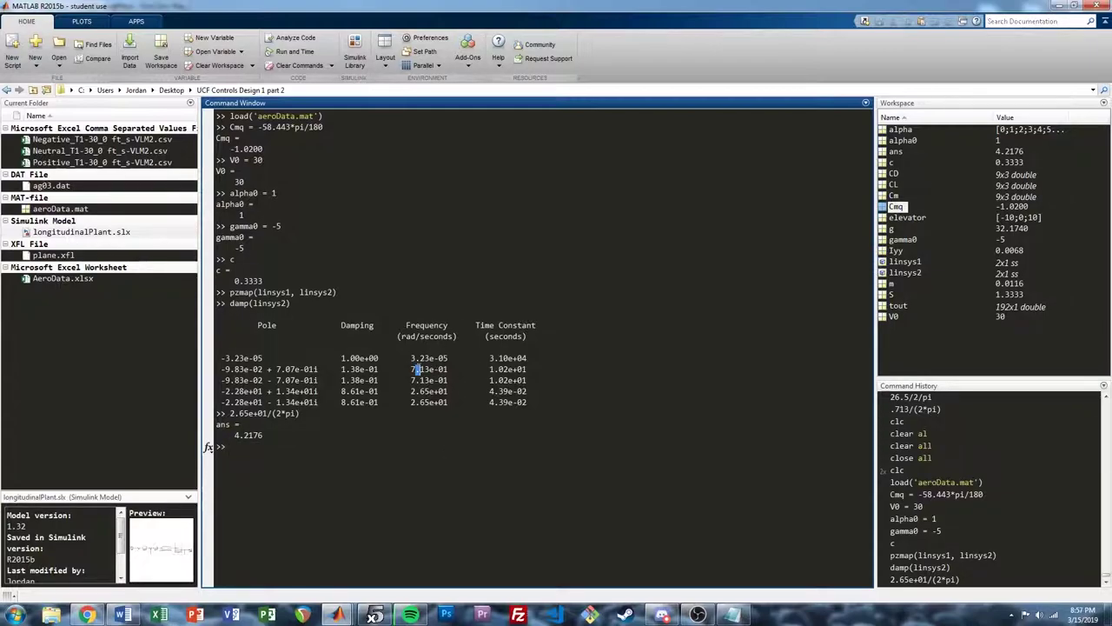
# - Convert 7.13e-01 rad/s to Hz by dividing by 2*pi, giving 0.1135
pyautogui.moveTo(410, 370); pyautogui.dragTo(452, 369)
pyautogui.click(375, 469)
pyautogui.hotkey('ctrl', 'v')
pyautogui.write('/(2*pi)')
pyautogui.press('Return')
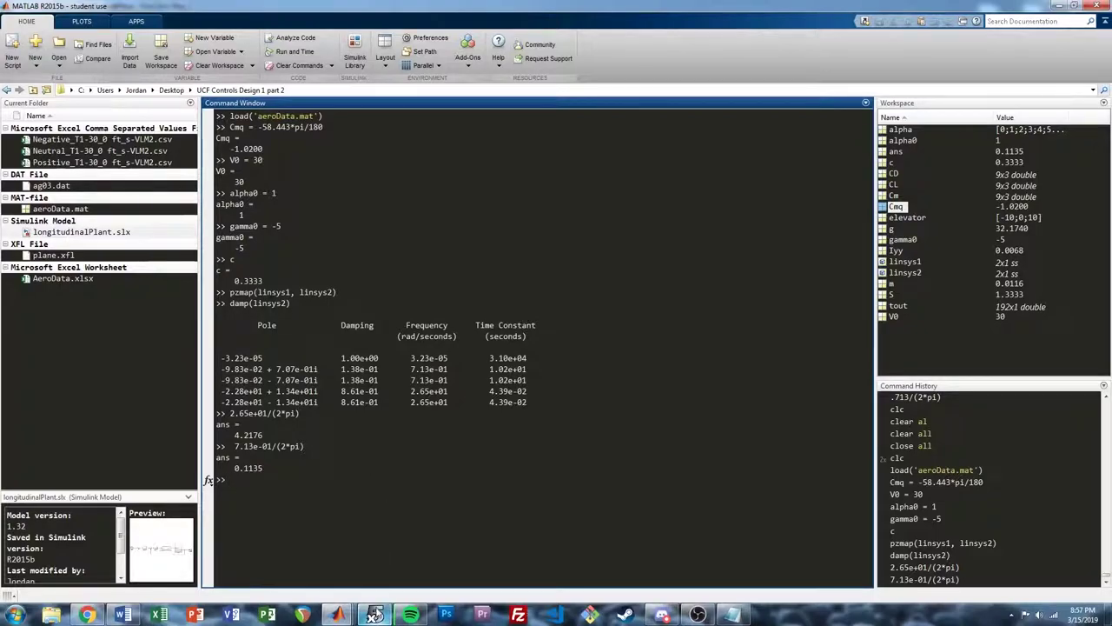
# - Compare xflr5's longitudinal mode 1 frequency (4.637 Hz) with MATLAB's result
pyautogui.click(374, 614)
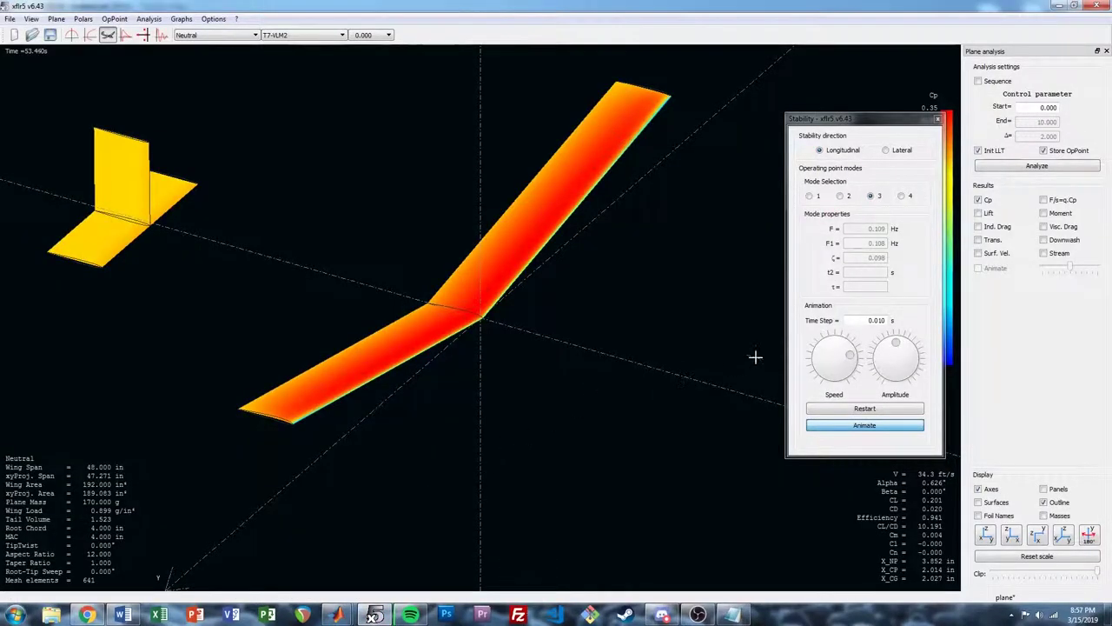
pyautogui.click(810, 196)
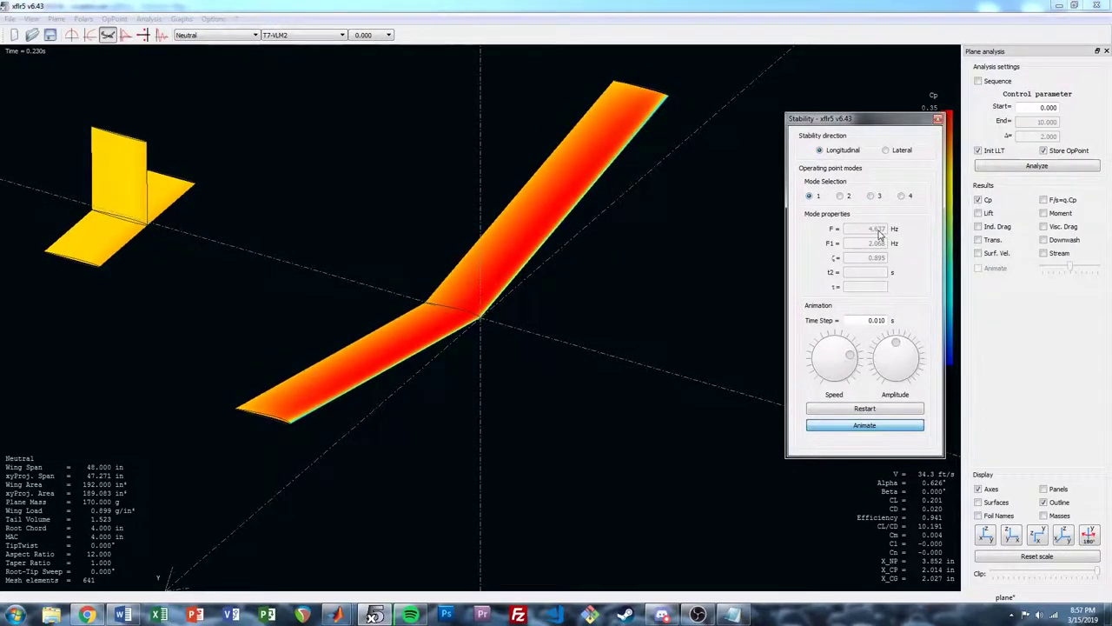
pyautogui.hotkey('alt', 'Tab')
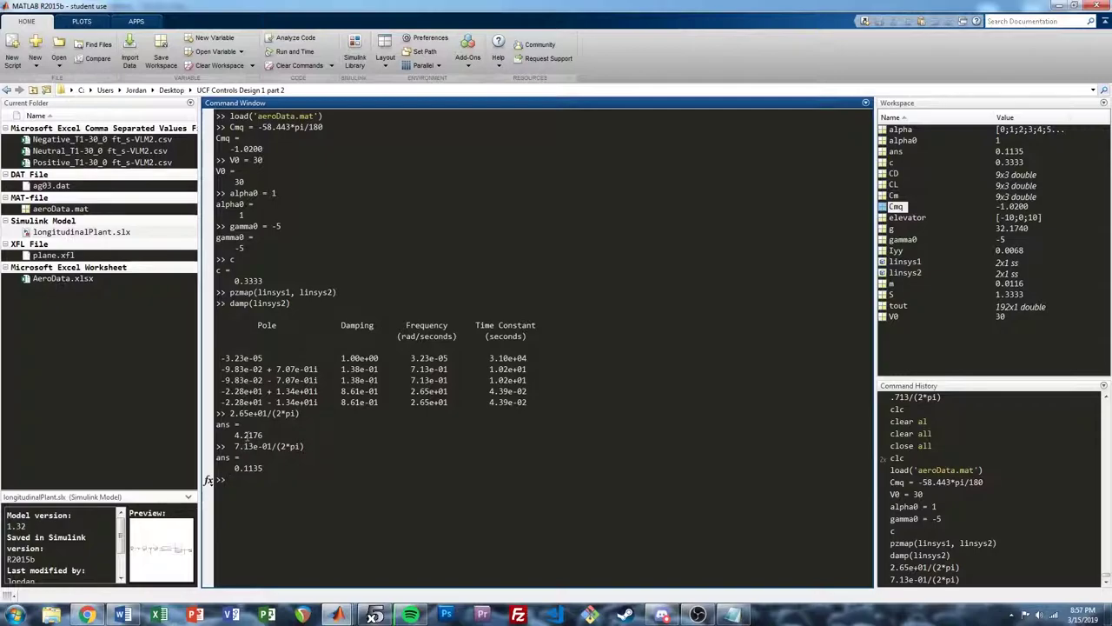
pyautogui.hotkey('alt', 'Tab')
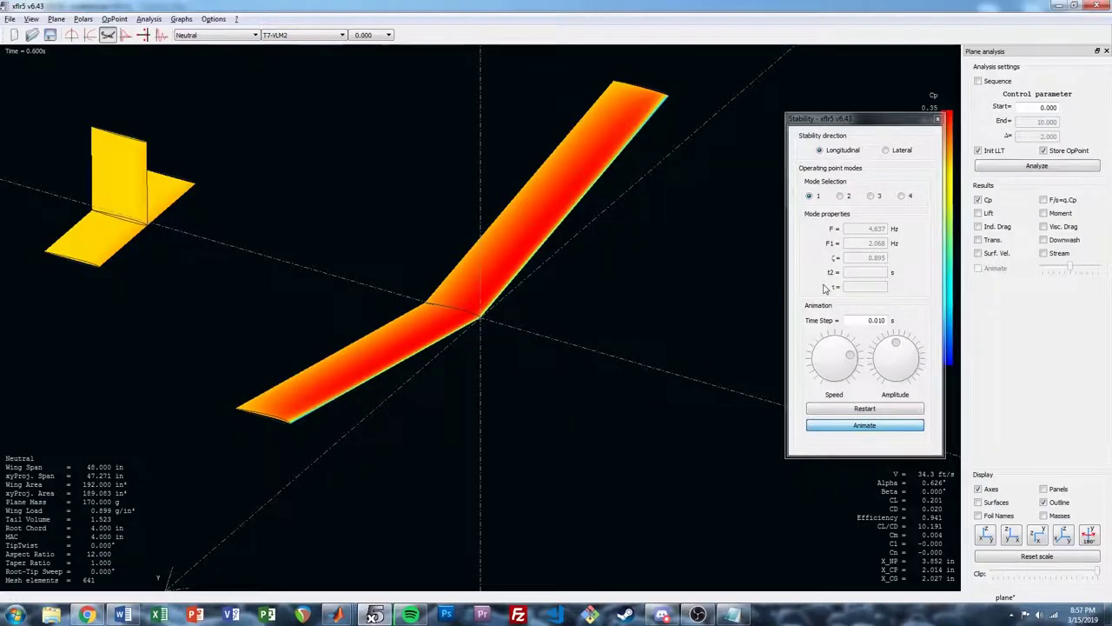
# - Compare xflr5's longitudinal mode 3 (0.109 Hz) with MATLAB, then clear the Command Window with clc
pyautogui.hotkey('alt', 'Tab')
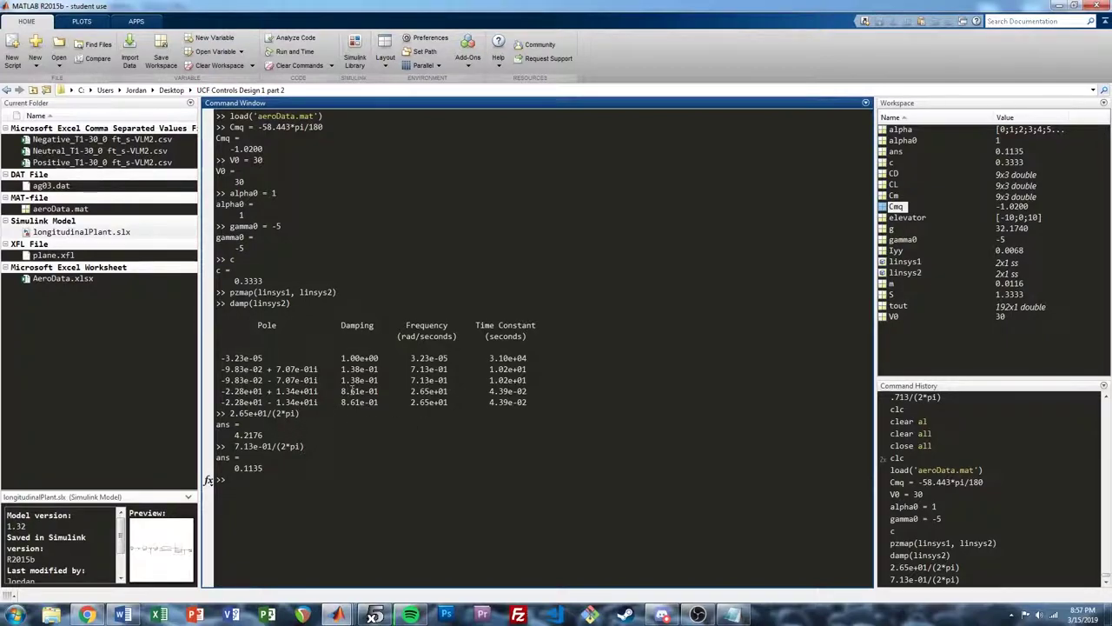
pyautogui.hotkey('alt', 'Tab')
pyautogui.click(874, 196)
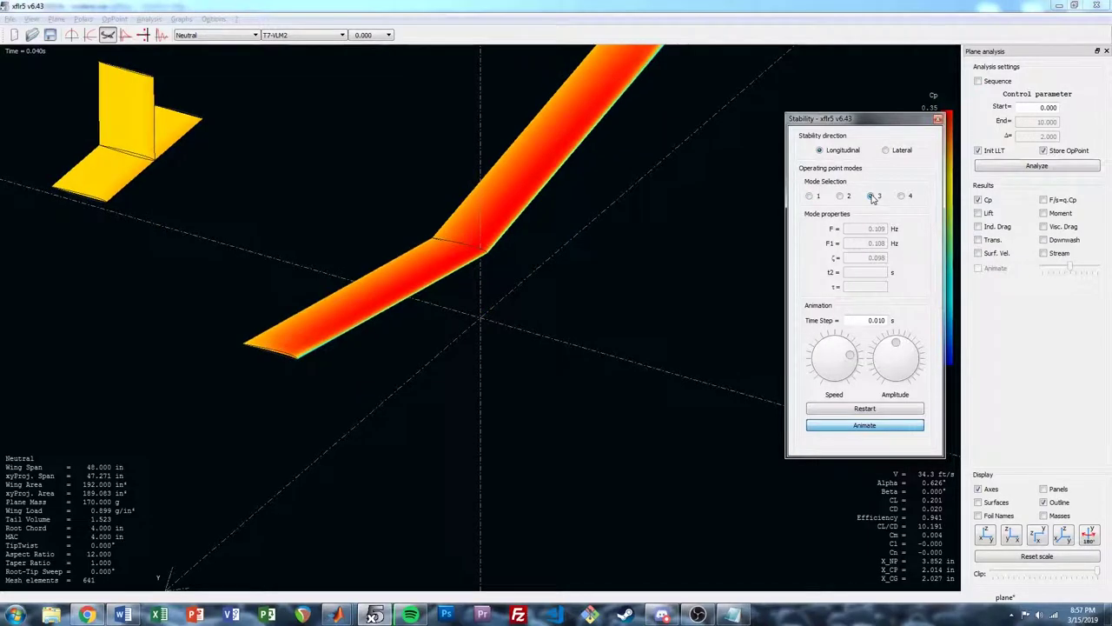
pyautogui.hotkey('alt', 'Tab')
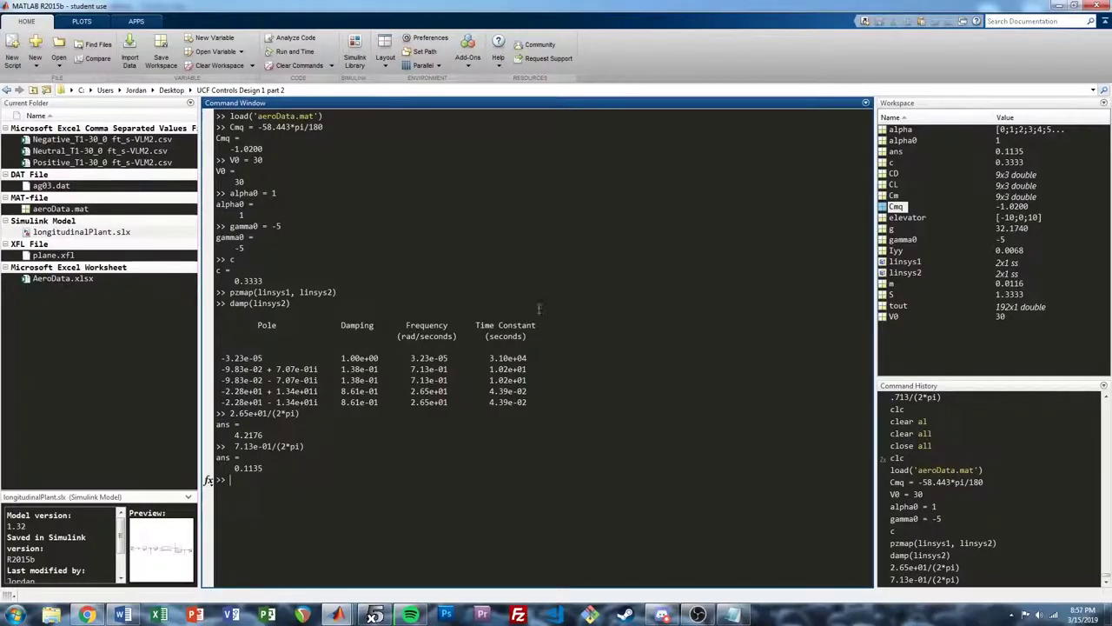
pyautogui.hotkey('alt', 'Tab')
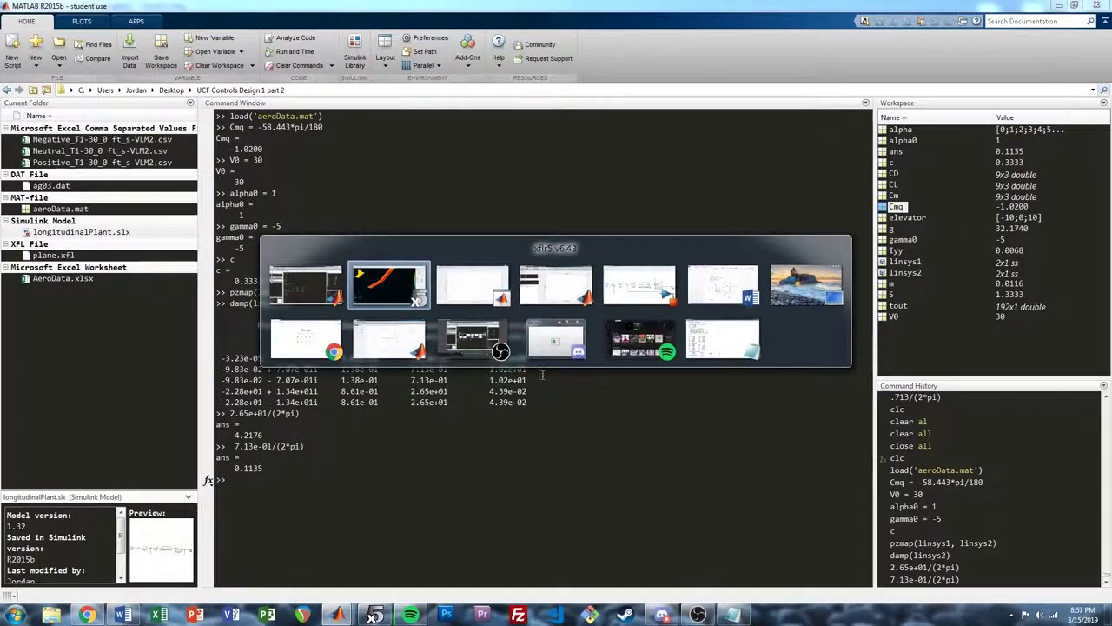
pyautogui.hotkey('alt', 'Tab')
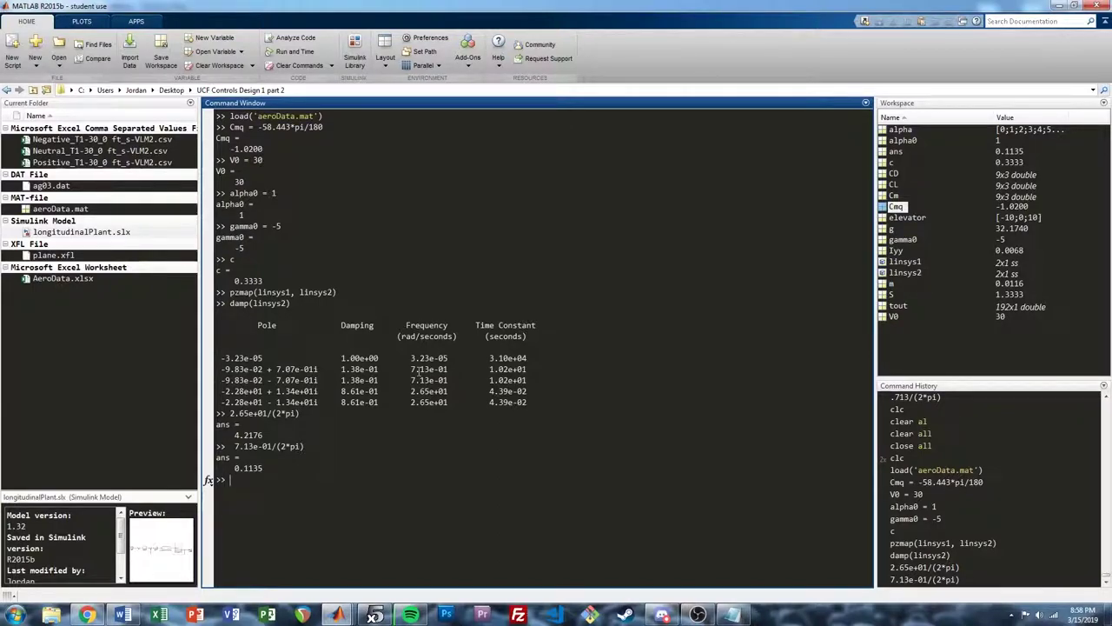
pyautogui.write('clc')
pyautogui.press('Return')
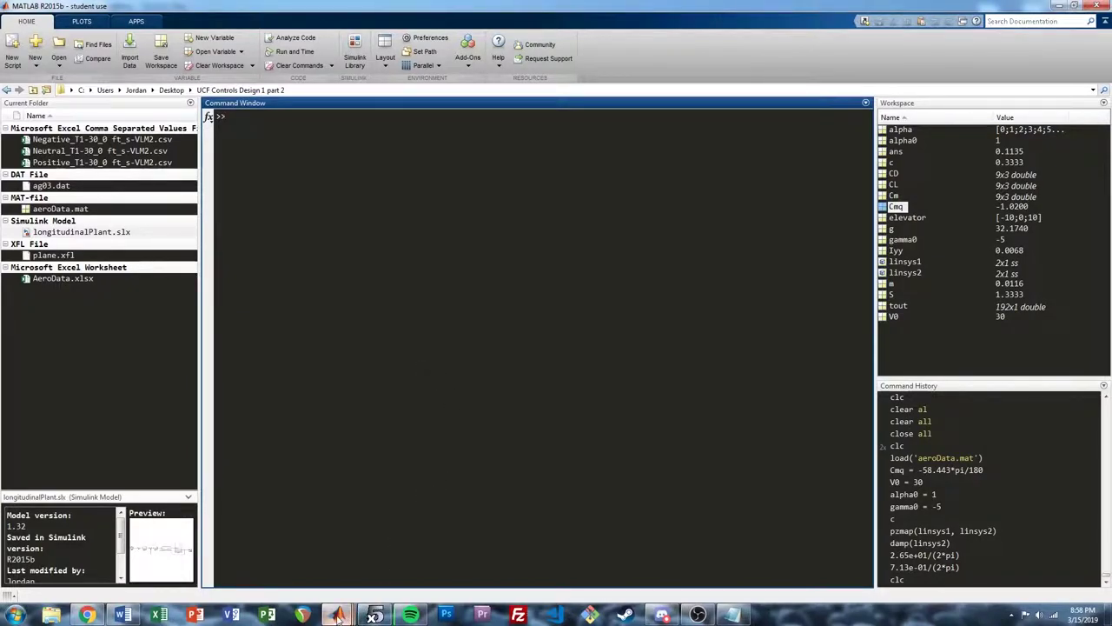
# - Close the pole-zero figure and the Linear Analysis Tool without saving the session
pyautogui.click(737, 614)
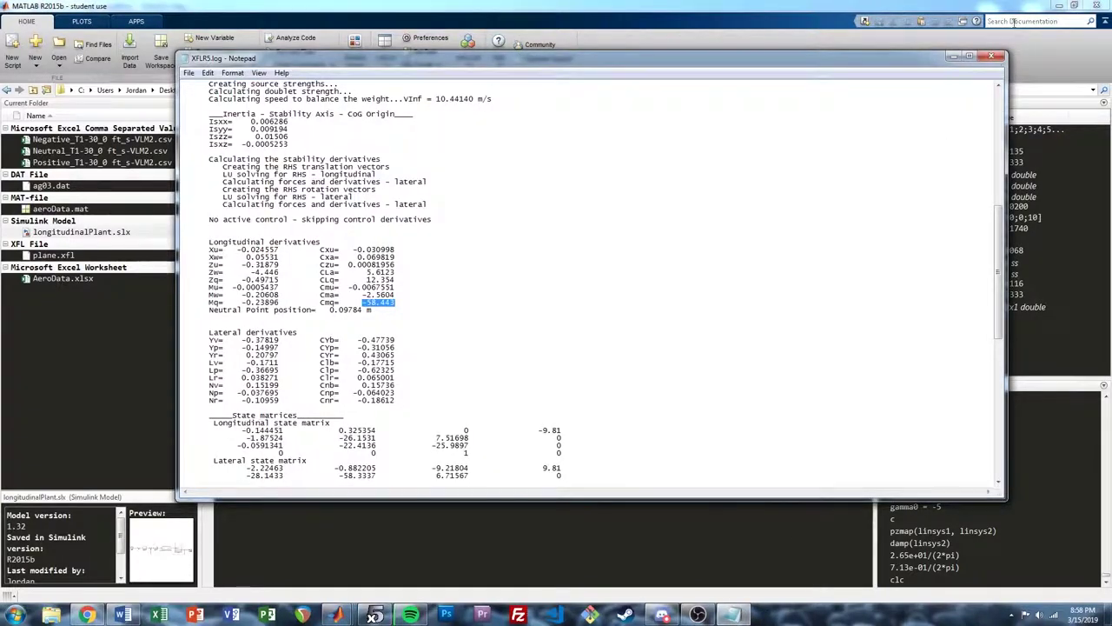
pyautogui.click(737, 614)
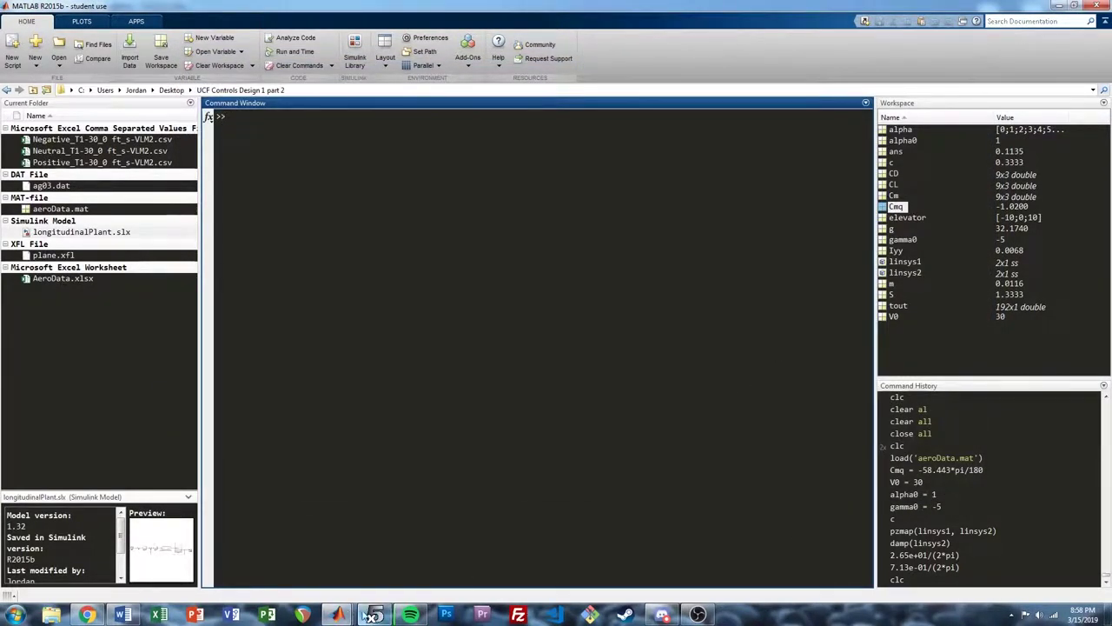
pyautogui.moveTo(337, 614)
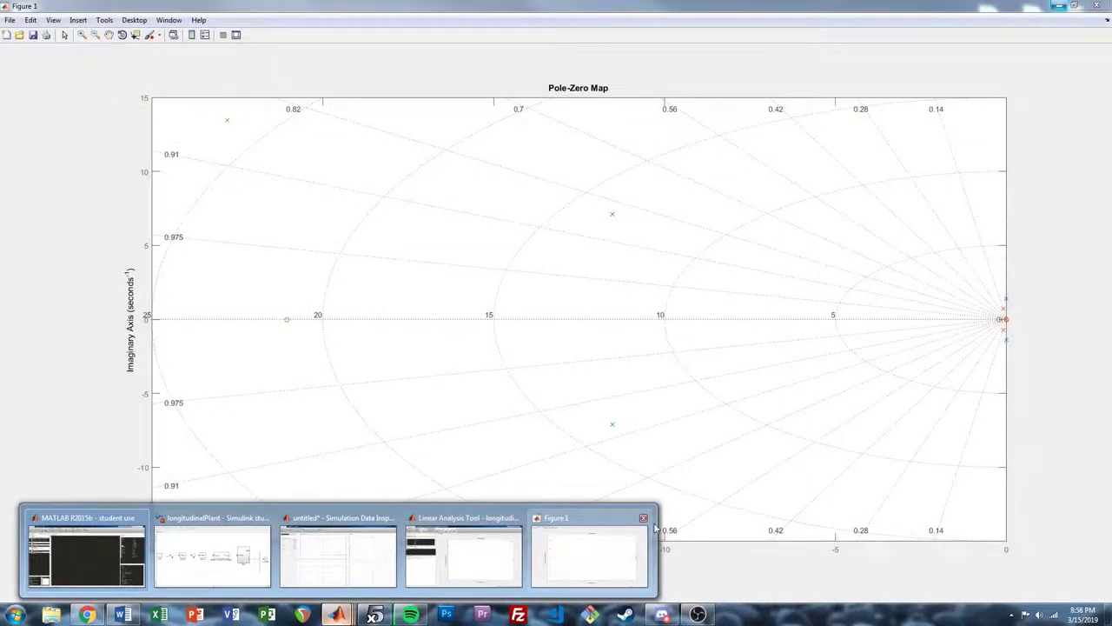
pyautogui.click(643, 518)
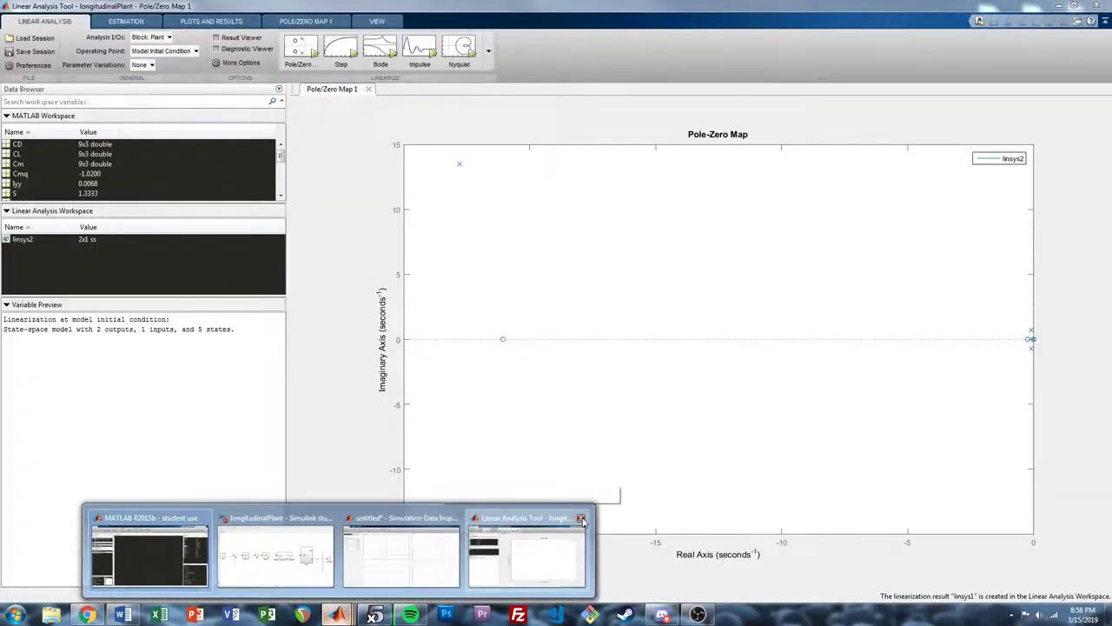
pyautogui.click(580, 519)
pyautogui.press('Return')
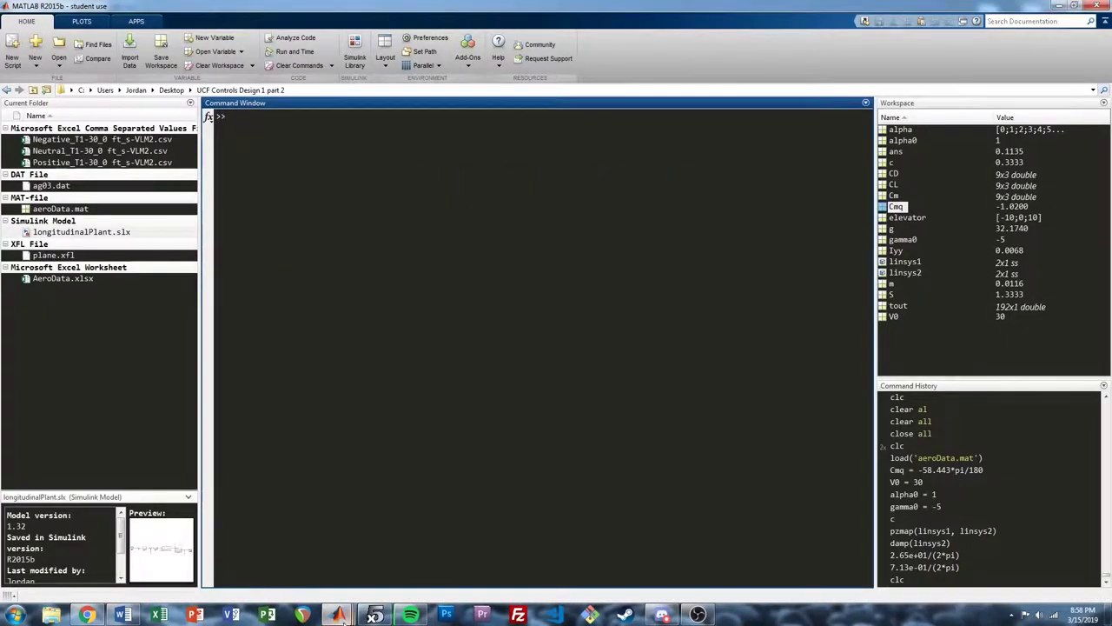
# - In Data Inspector, untick Overwrite Run for Run 5
pyautogui.moveTo(337, 615)
pyautogui.click(437, 574)
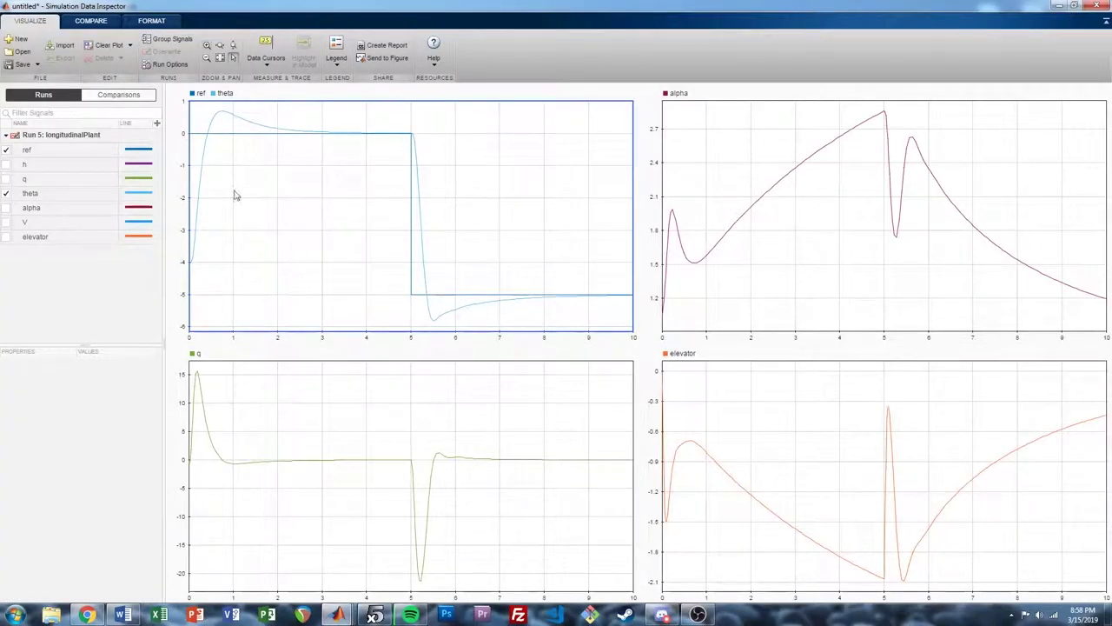
pyautogui.rightClick(57, 136)
pyautogui.click(96, 286)
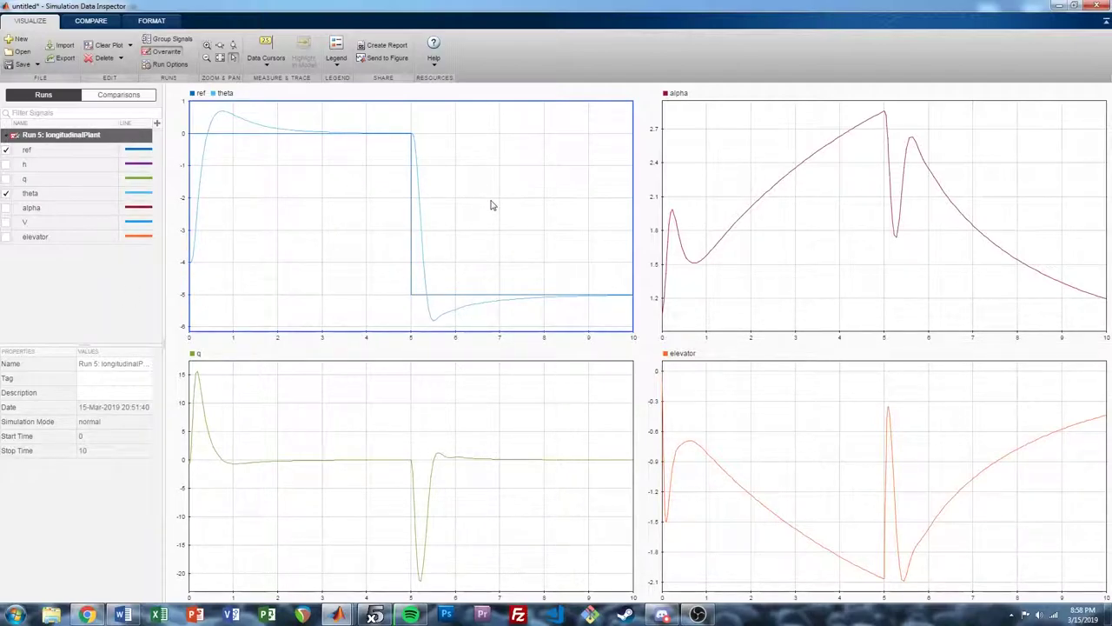
pyautogui.rightClick(78, 146)
pyautogui.click(104, 161)
# - Simulate again and overlay Run 6 theta, q, elevator and alpha on Run 5's plots
pyautogui.hotkey('alt', 'Tab')
pyautogui.hotkey('ctrl', 't')
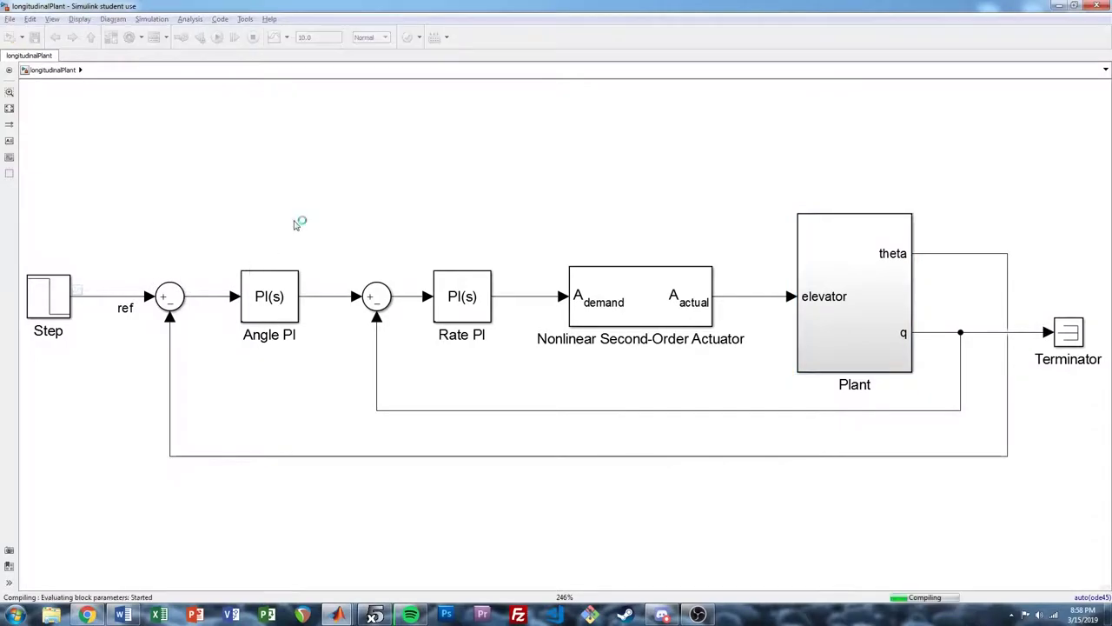
pyautogui.hotkey('alt', 'Tab')
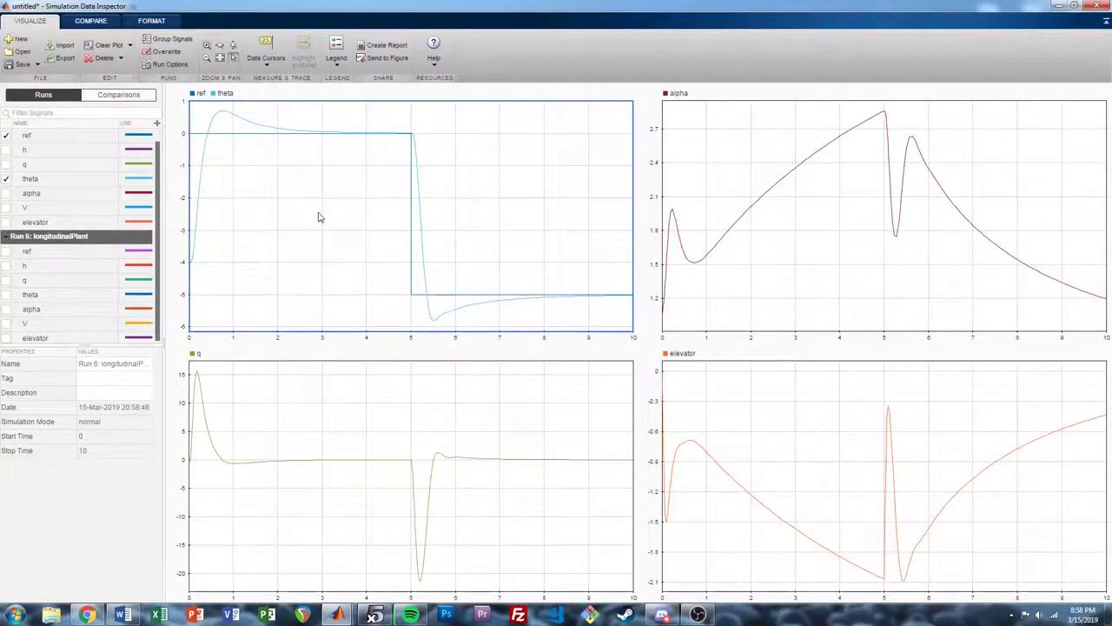
pyautogui.click(5, 295)
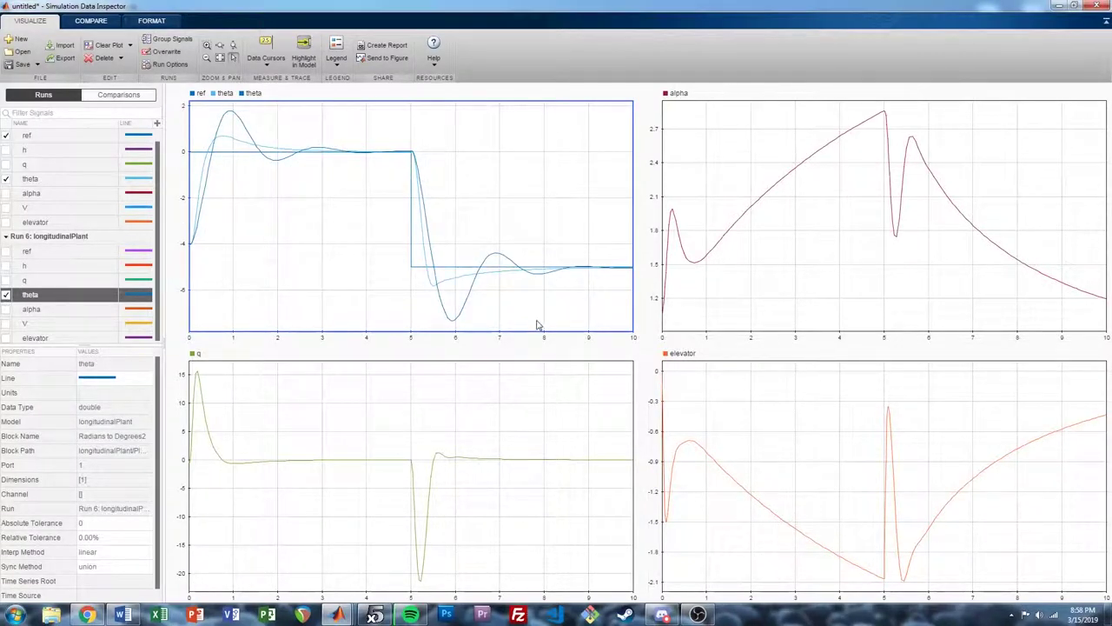
pyautogui.click(6, 280)
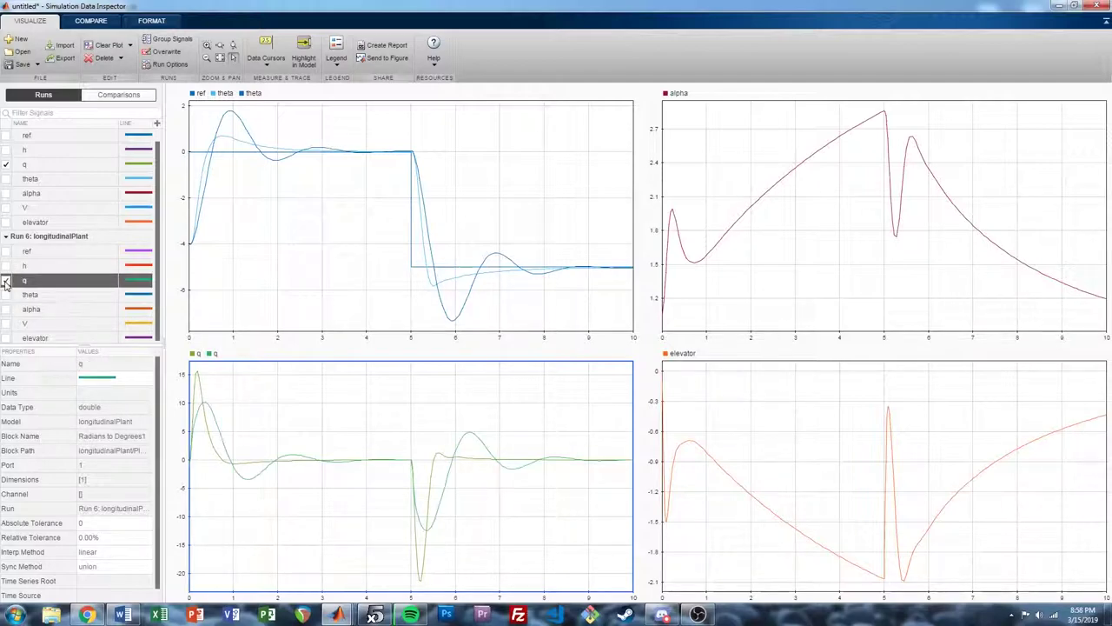
pyautogui.click(770, 411)
pyautogui.scroll(-1, 30, 298)
pyautogui.click(6, 337)
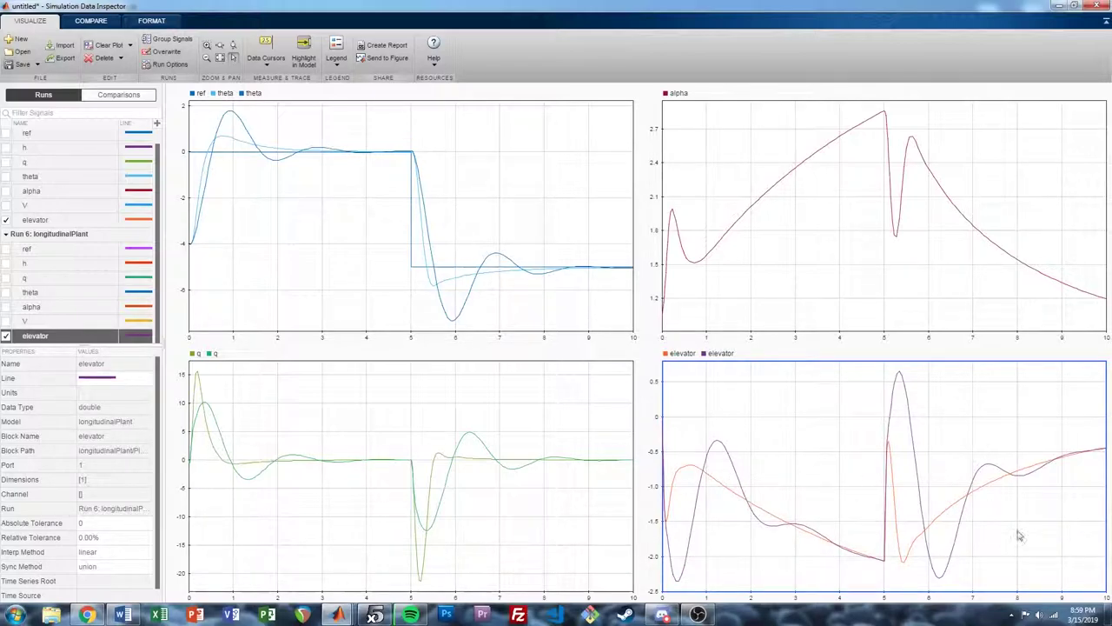
pyautogui.click(894, 301)
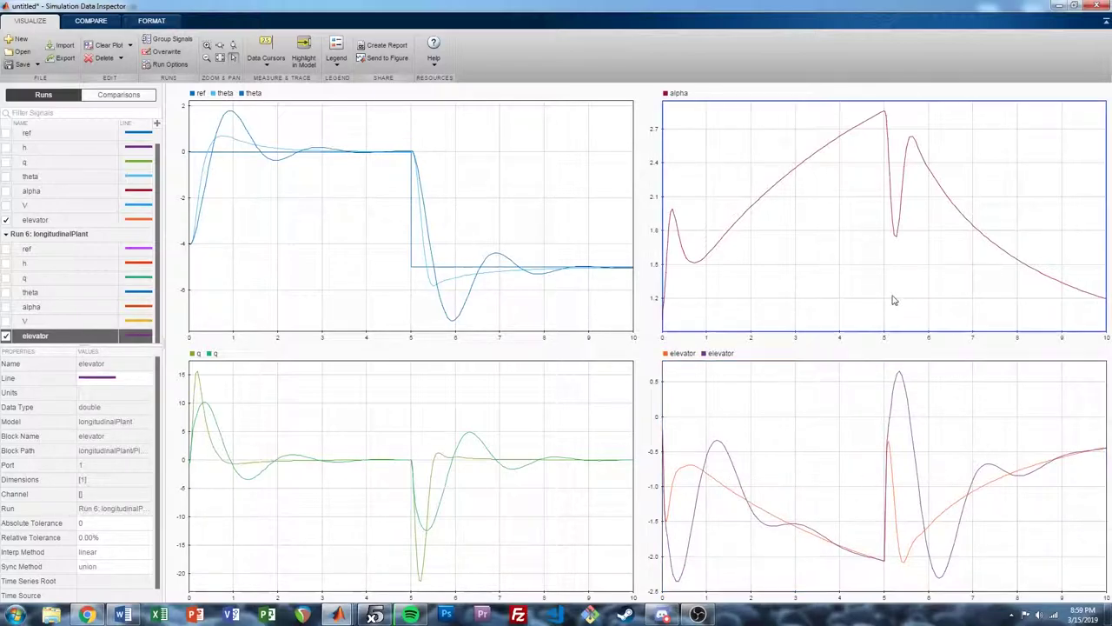
pyautogui.click(6, 307)
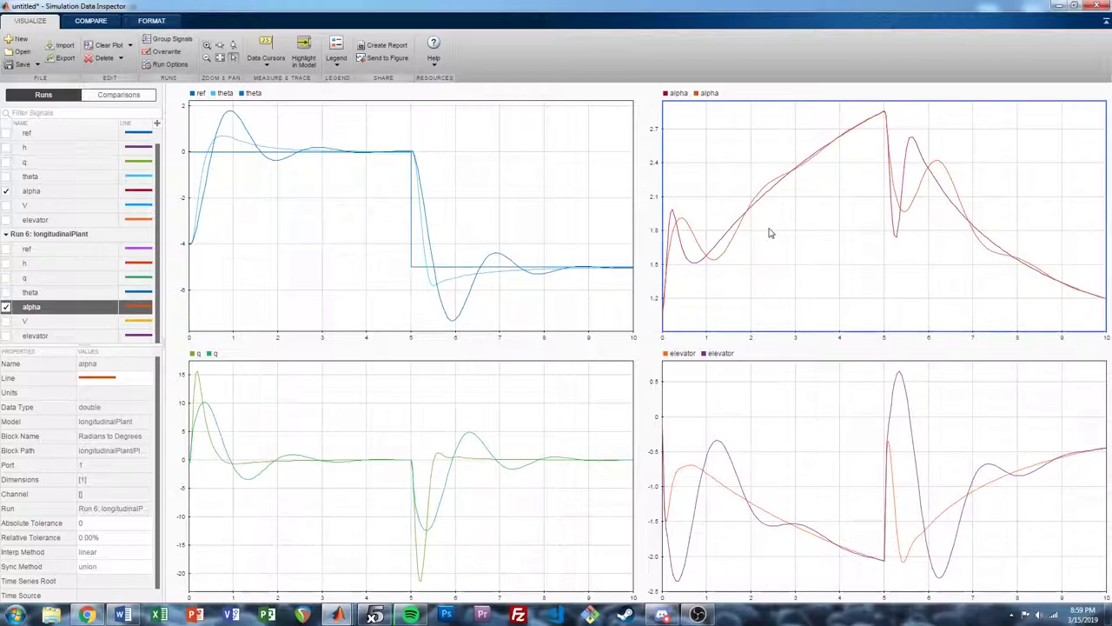
# - Delete Run 6, set Run 5 to be overwritten, and rerun the model
pyautogui.rightClick(80, 234)
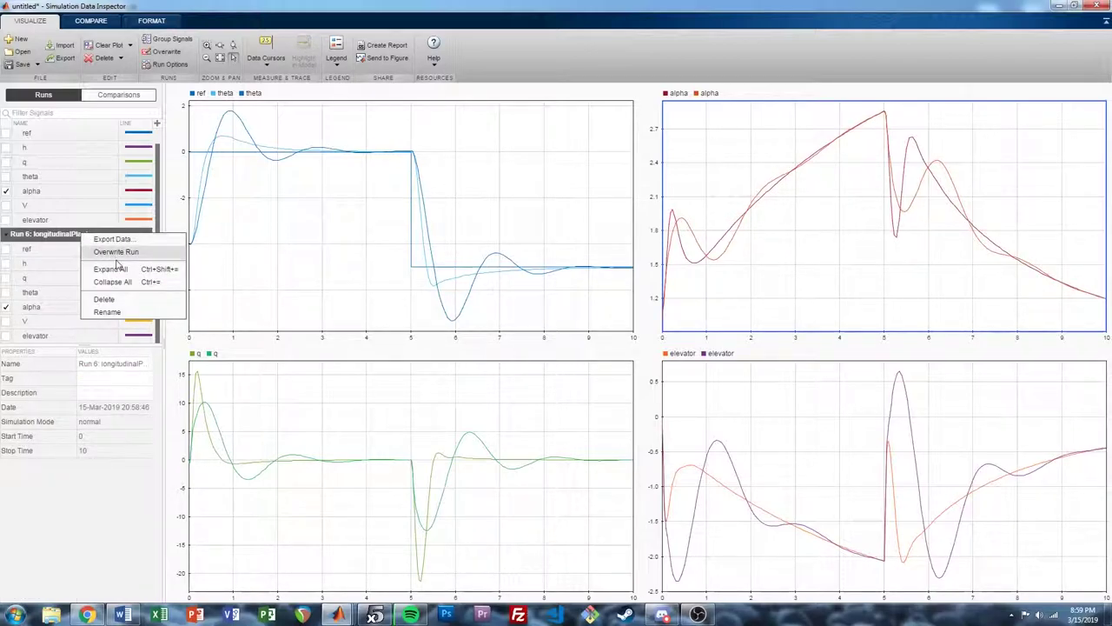
pyautogui.click(135, 301)
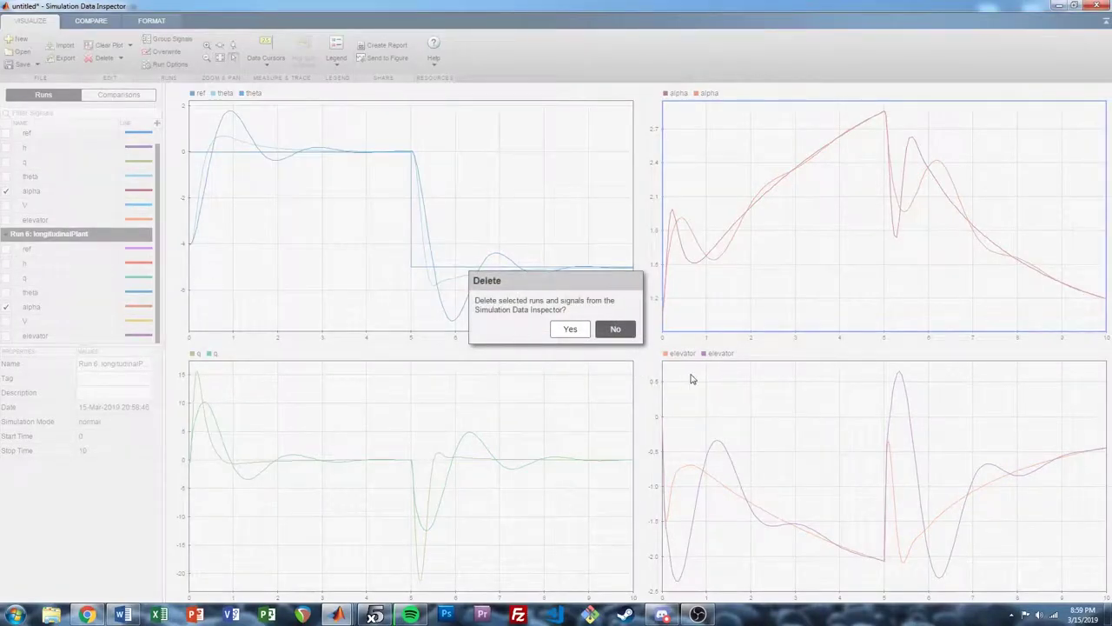
pyautogui.click(572, 331)
pyautogui.rightClick(66, 137)
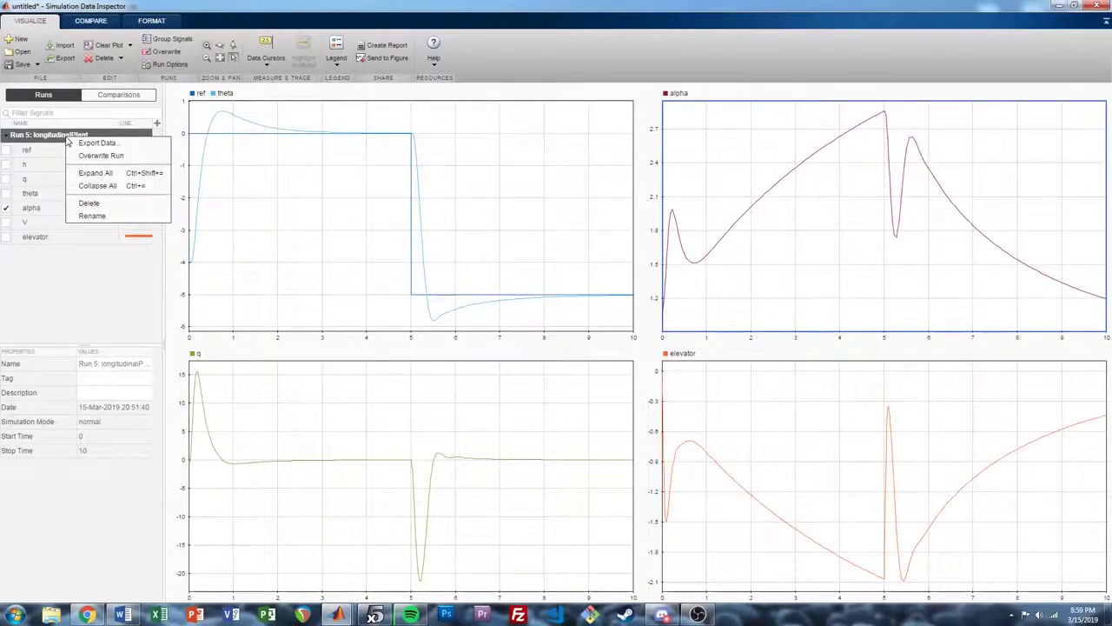
pyautogui.click(99, 164)
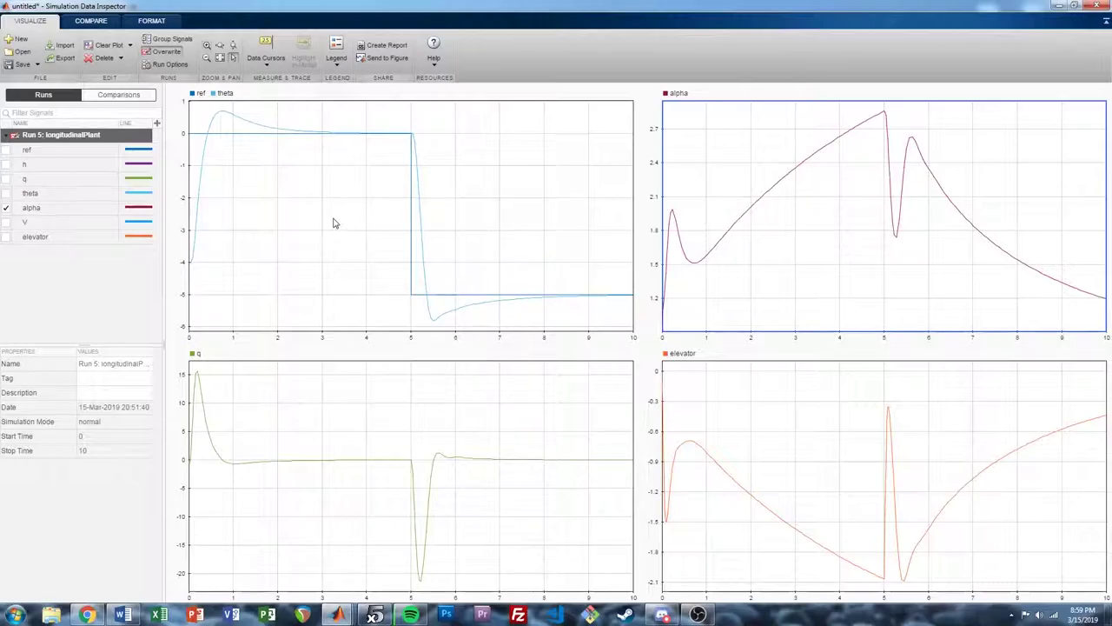
pyautogui.hotkey('alt', 'Tab')
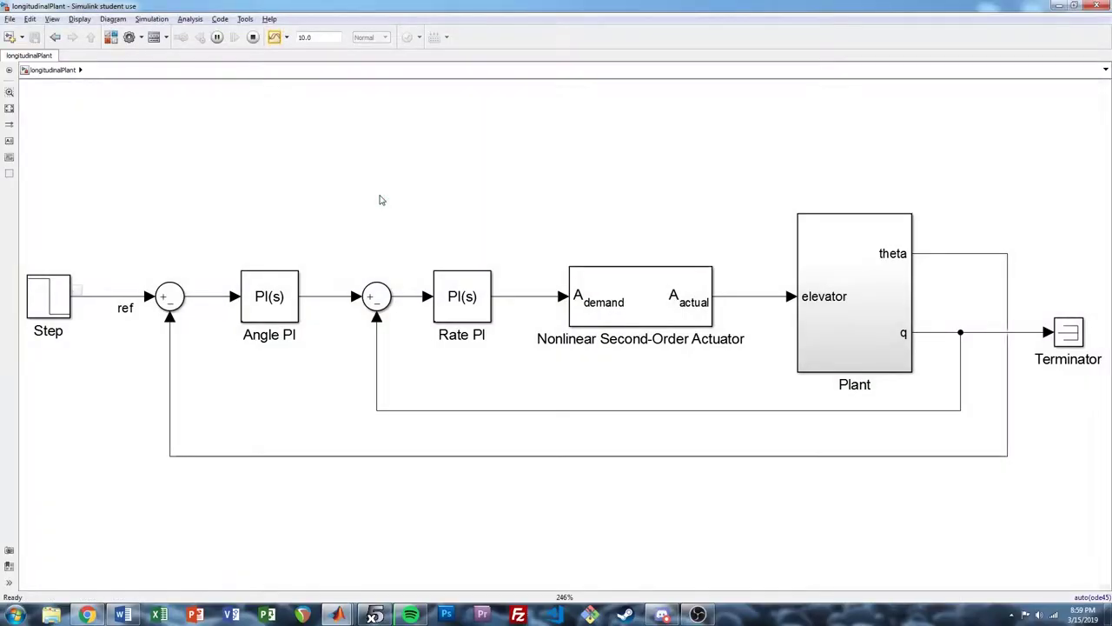
pyautogui.hotkey('alt', 'Tab')
pyautogui.click(468, 184)
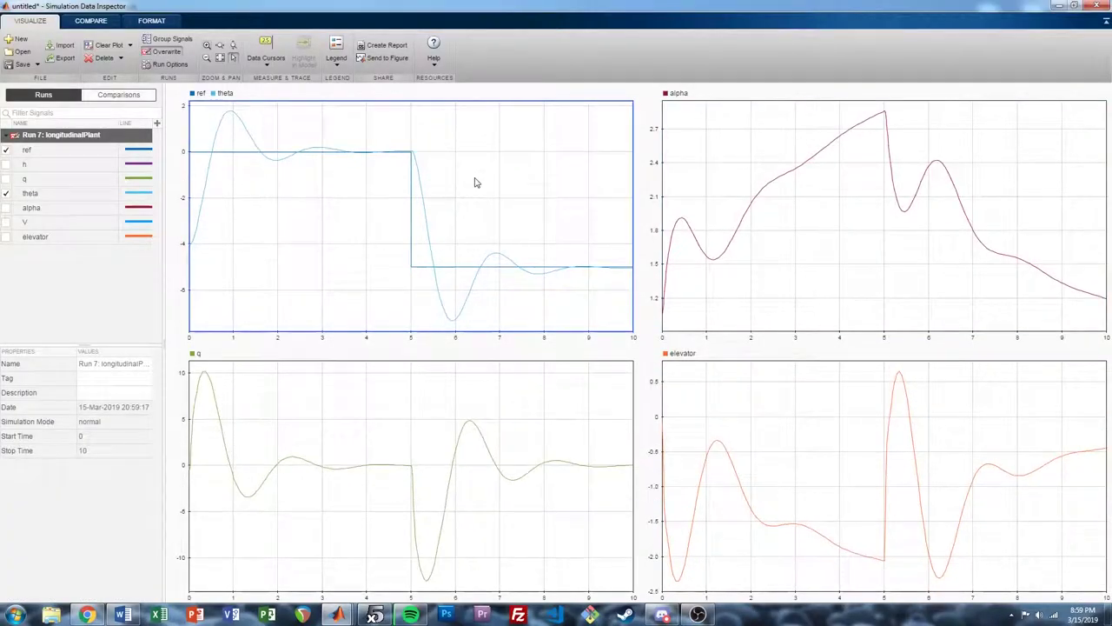
# - Delete the line from Angle PI into the rate loop sum
pyautogui.hotkey('alt', 'Tab')
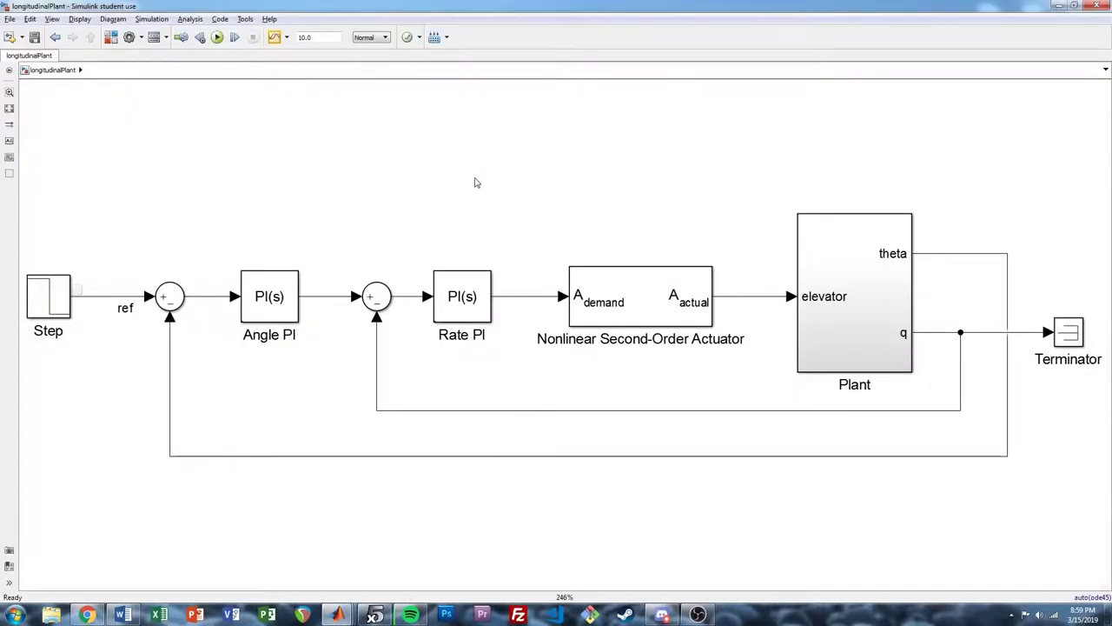
pyautogui.moveTo(320, 271); pyautogui.dragTo(341, 325)
pyautogui.press('Delete')
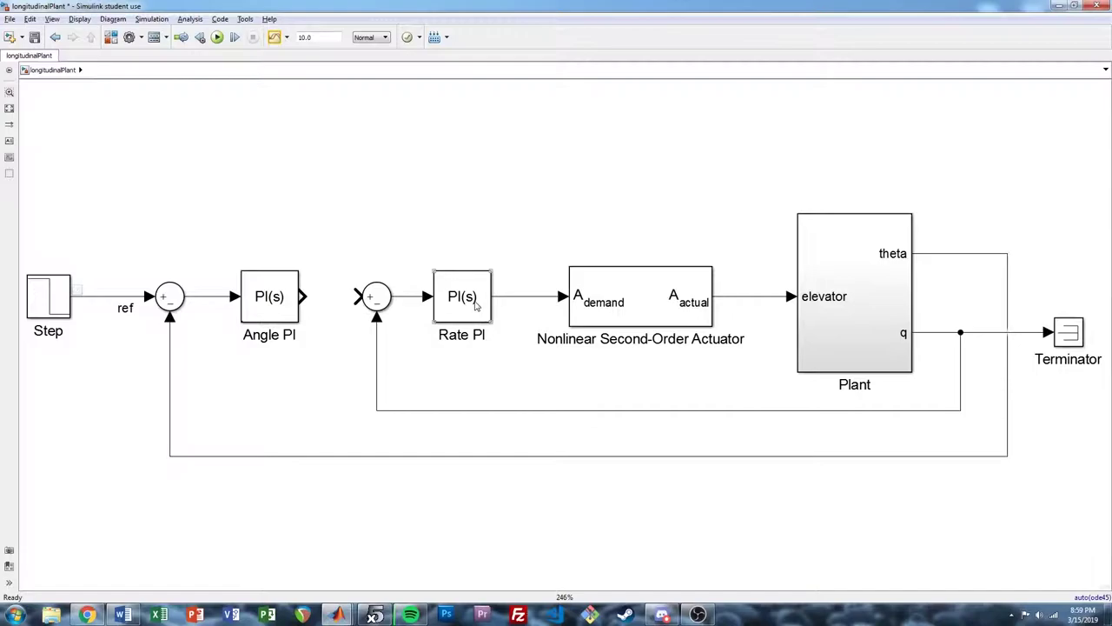
# - Launch a full-screen PID Tuner for the Rate PI block
pyautogui.doubleClick(476, 306)
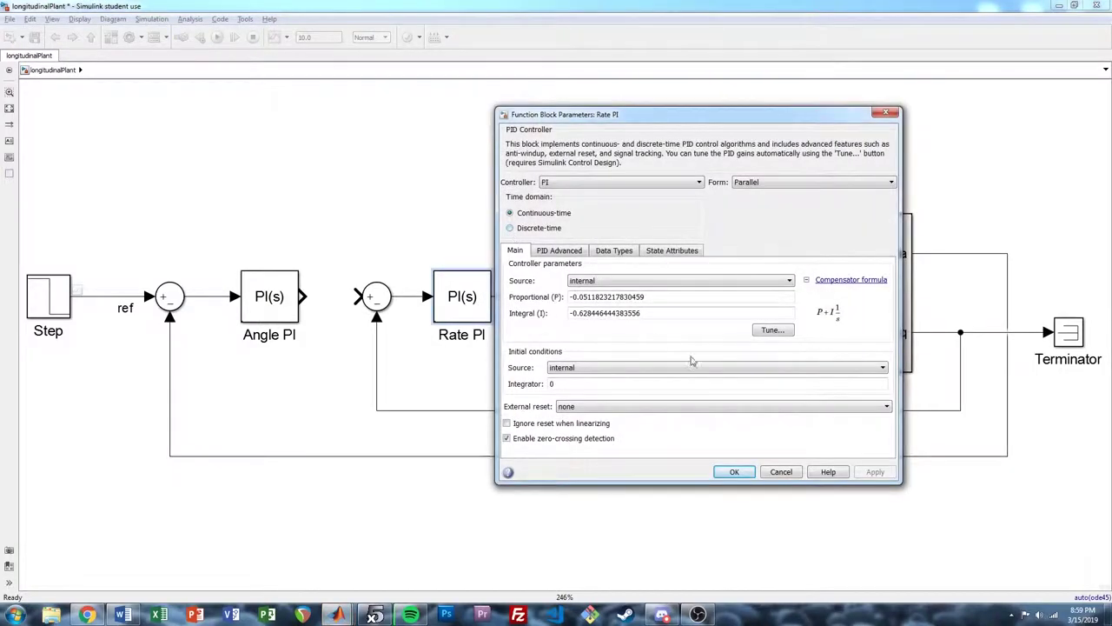
pyautogui.click(772, 330)
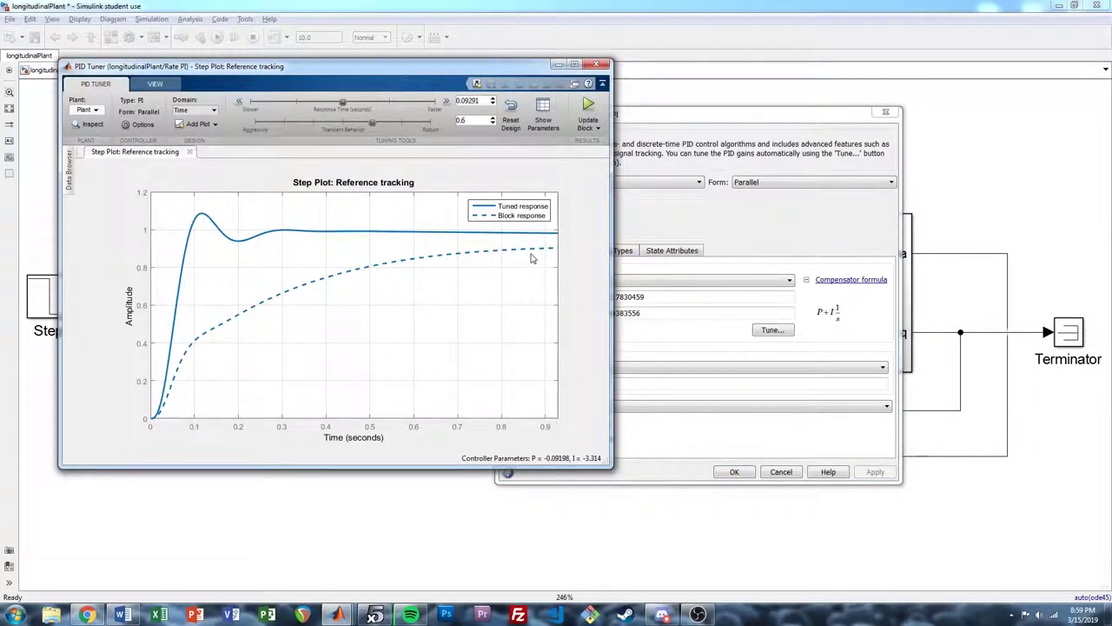
pyautogui.doubleClick(430, 68)
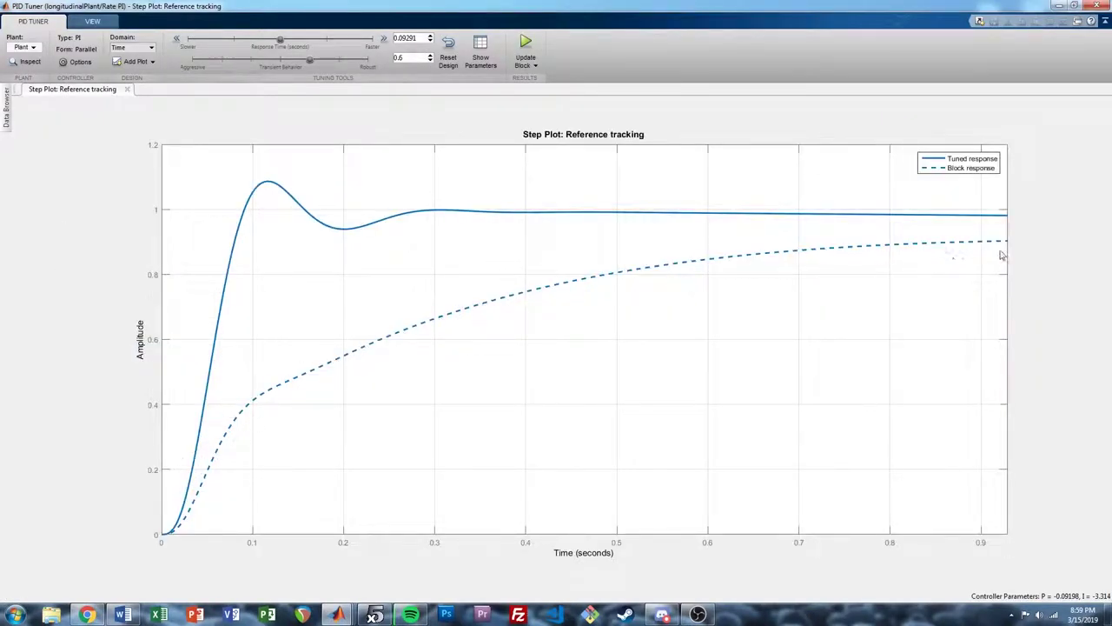
# - Add an open-loop Bode plot and a controller-effort step plot, docked below reference tracking
pyautogui.click(143, 62)
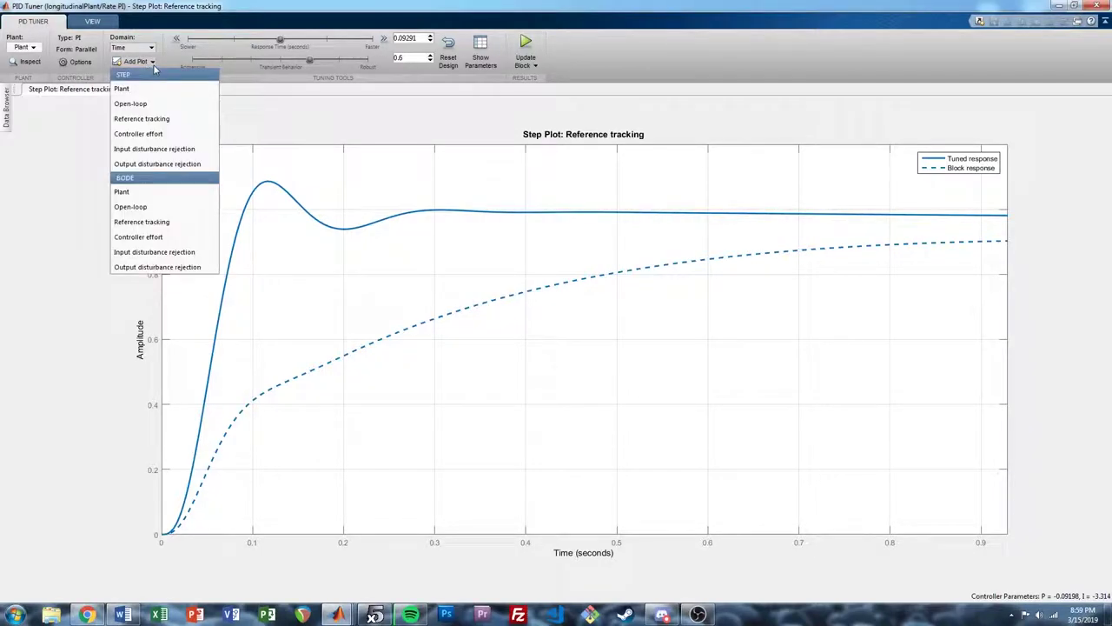
pyautogui.click(159, 207)
pyautogui.click(137, 62)
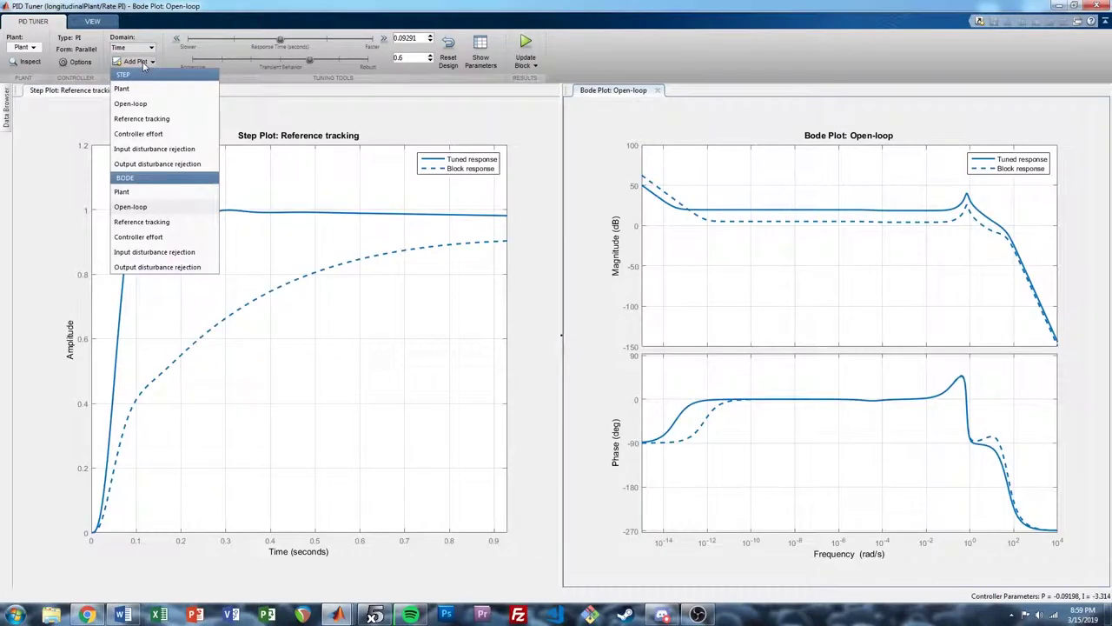
pyautogui.click(270, 184)
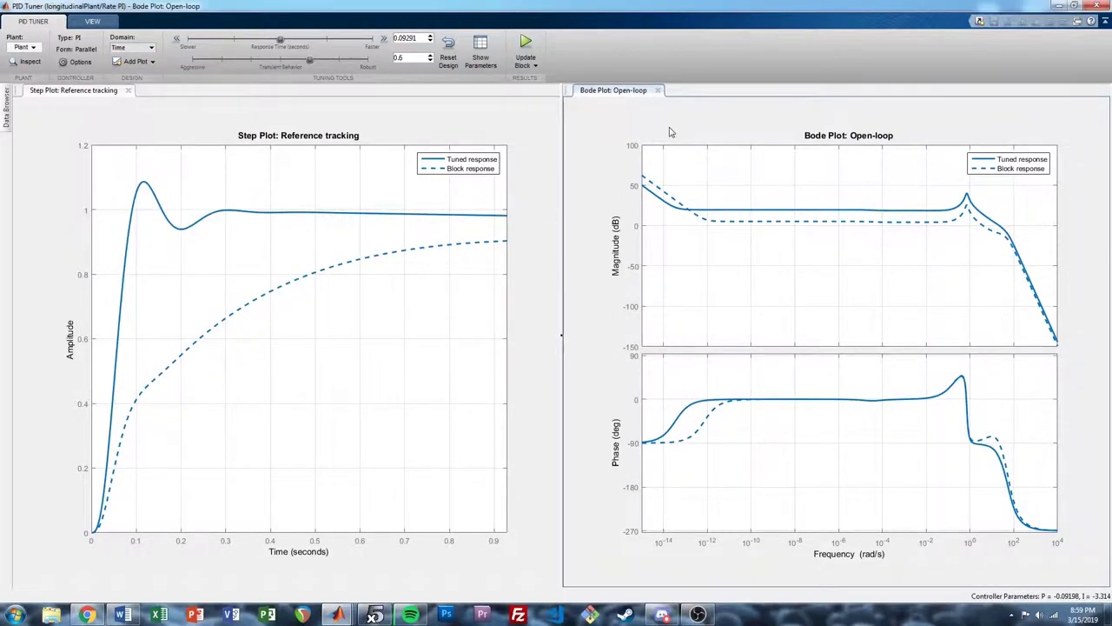
pyautogui.moveTo(699, 91); pyautogui.dragTo(231, 475)
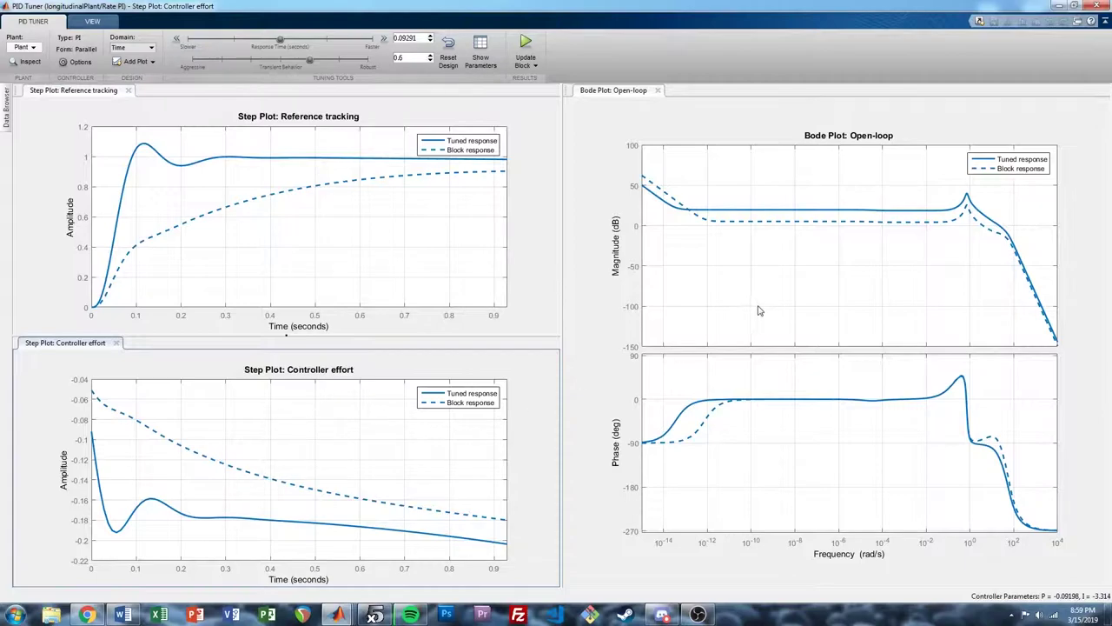
# - Set the Bode plot's frequency axis limits to 0.01 through 1e+03 rad/s
pyautogui.rightClick(770, 270)
pyautogui.click(805, 384)
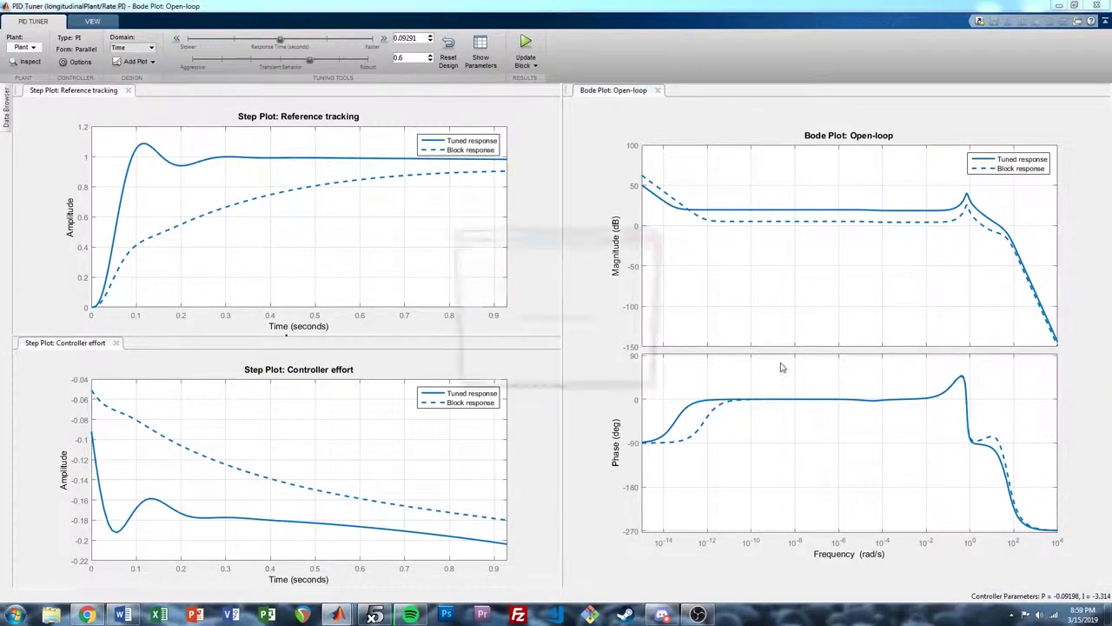
pyautogui.click(500, 259)
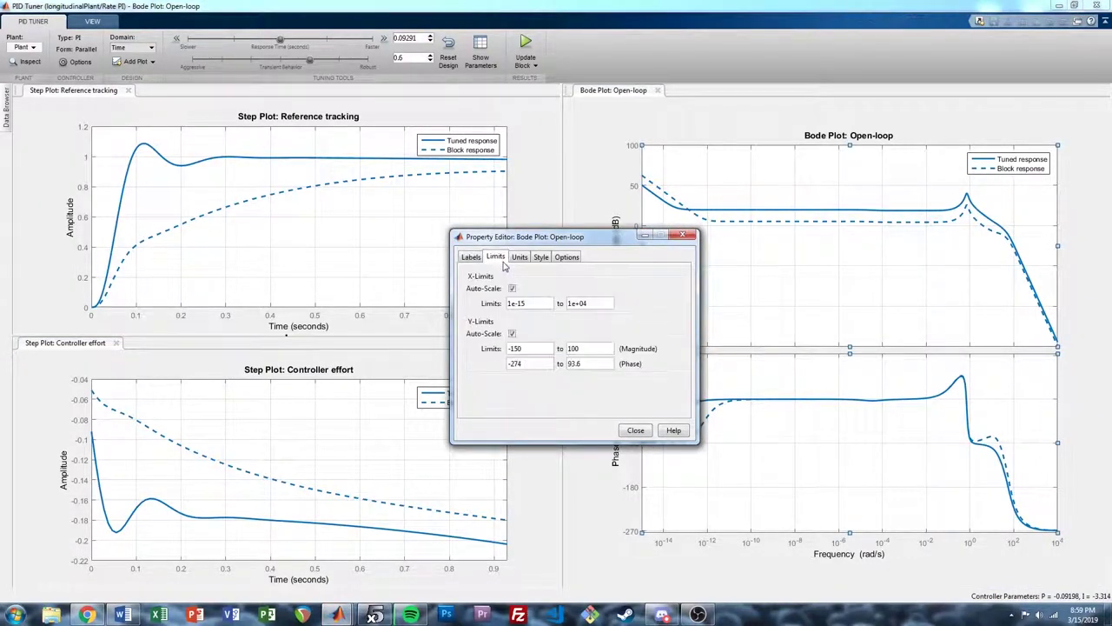
pyautogui.moveTo(549, 303); pyautogui.dragTo(429, 304)
pyautogui.write('0.01')
pyautogui.press('Tab')
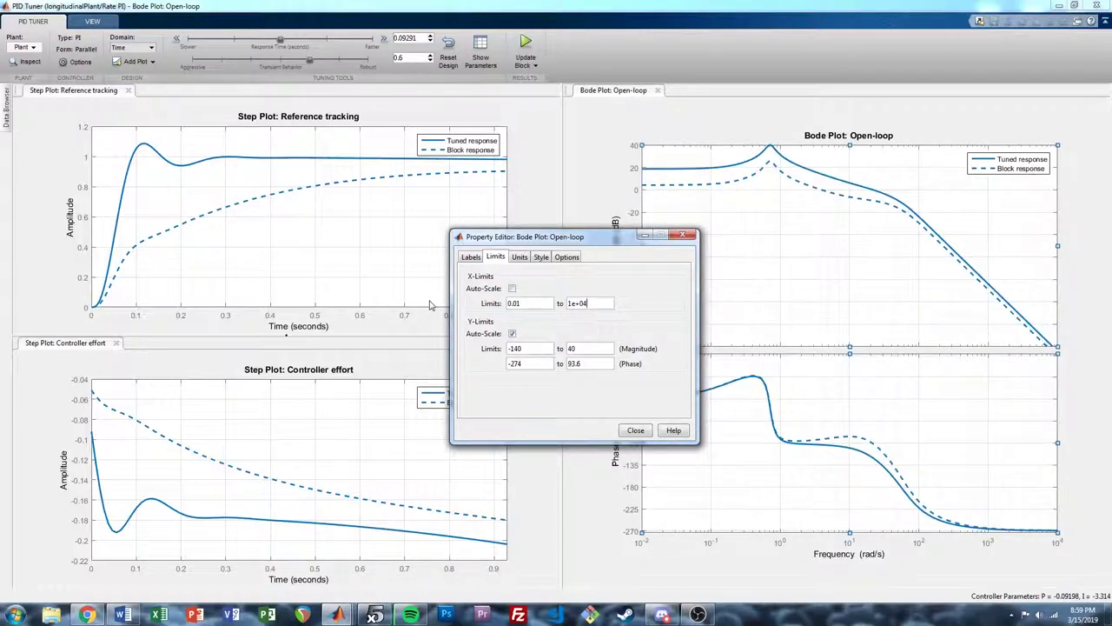
pyautogui.press('Tab')
pyautogui.press('Return')
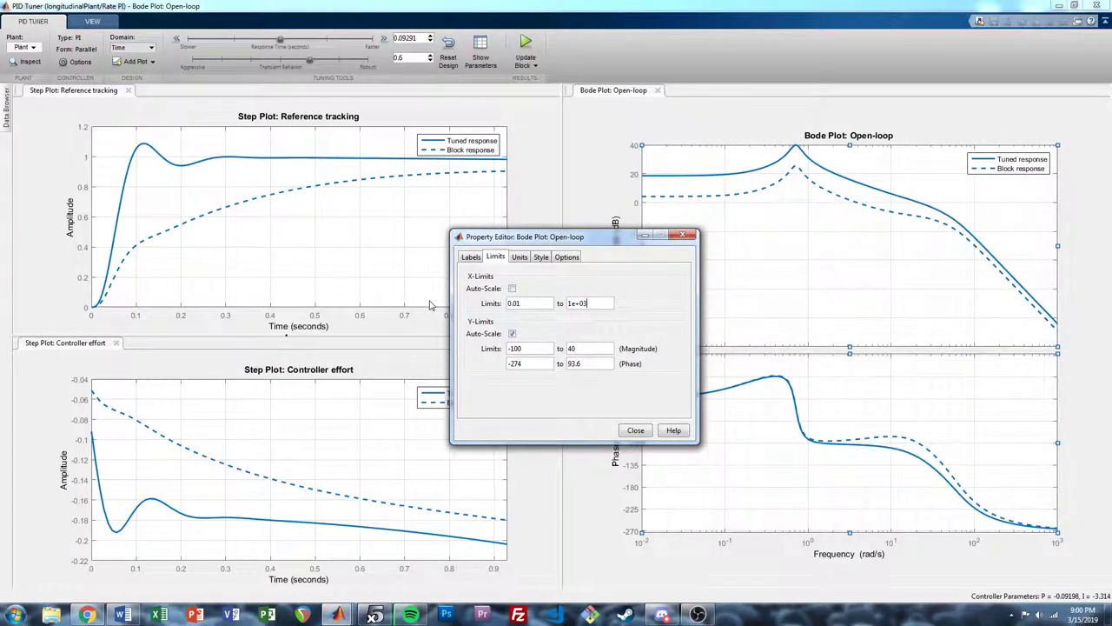
pyautogui.click(635, 430)
# - Show all stability margins on the Bode plot
pyautogui.rightClick(765, 319)
pyautogui.moveTo(821, 376)
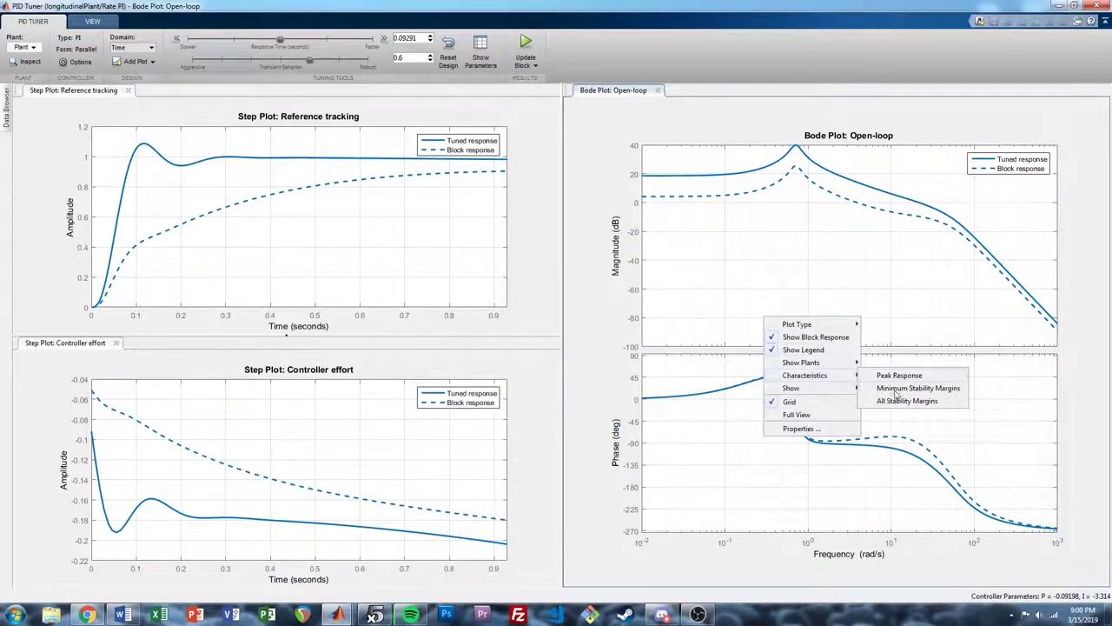
pyautogui.click(895, 398)
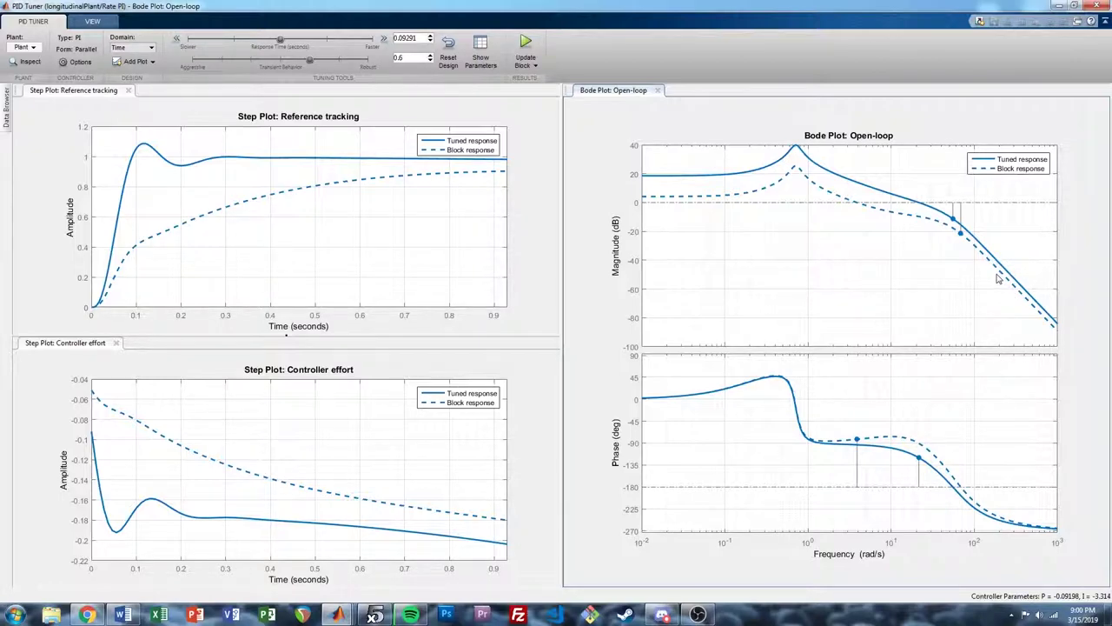
# - Set the Rate PI response time to 0.268 s and apply gains P = 0.1, I = -1.285
pyautogui.moveTo(961, 239)
pyautogui.click(177, 38)
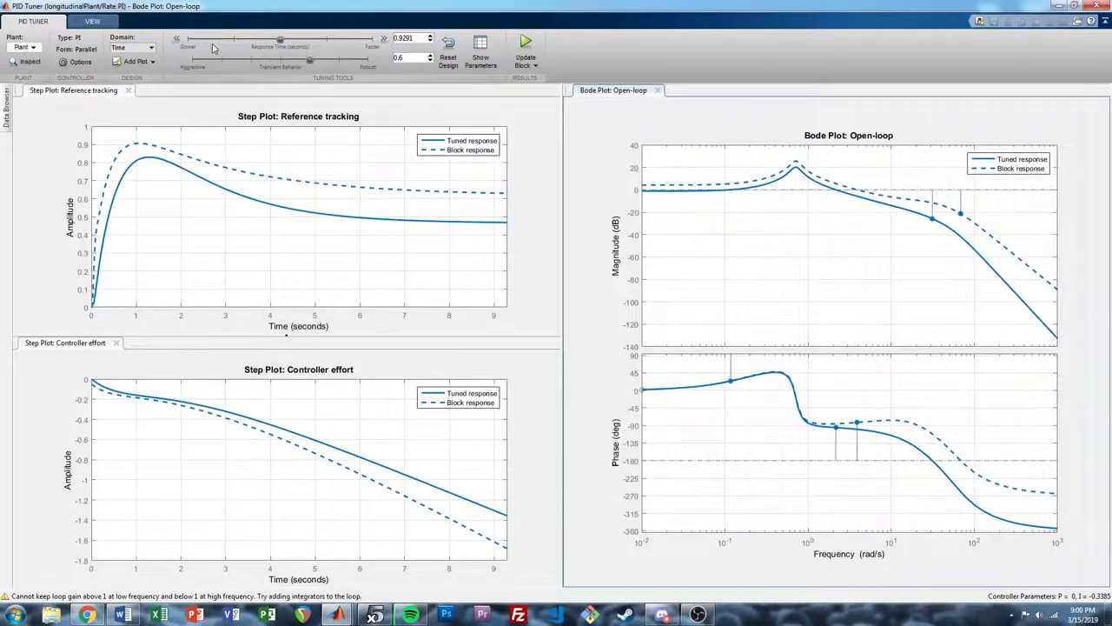
pyautogui.moveTo(280, 40); pyautogui.dragTo(329, 43)
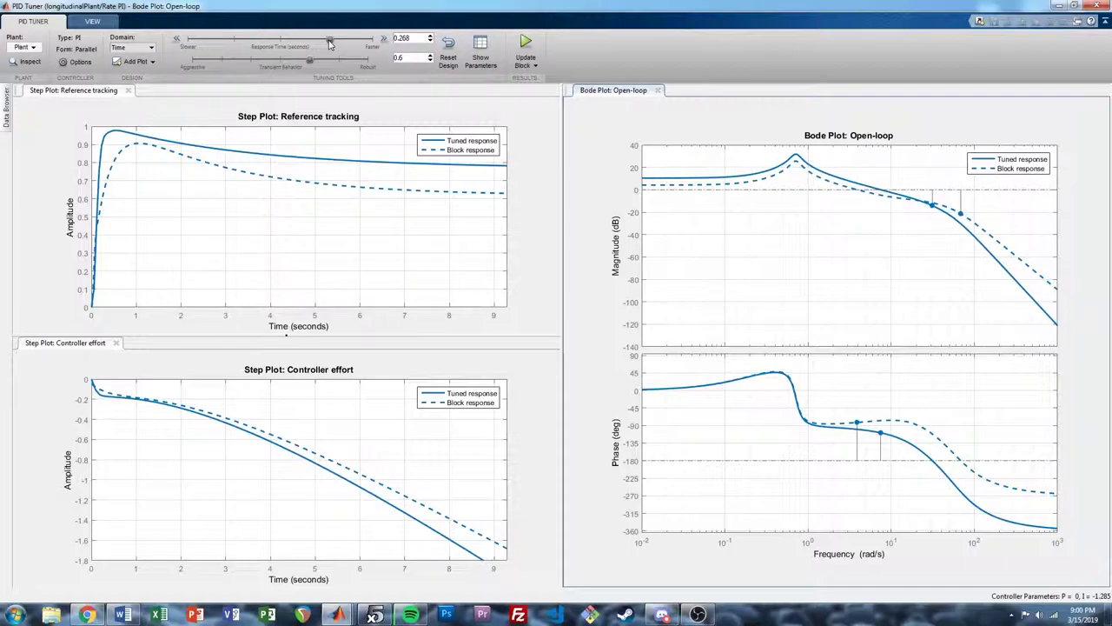
pyautogui.click(526, 51)
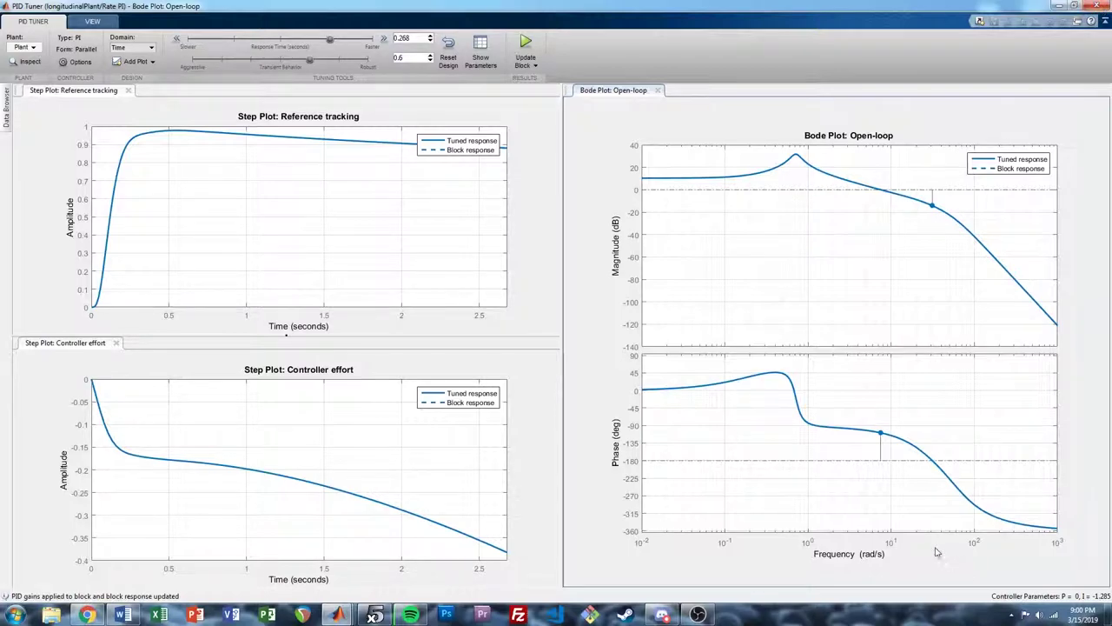
pyautogui.moveTo(882, 437)
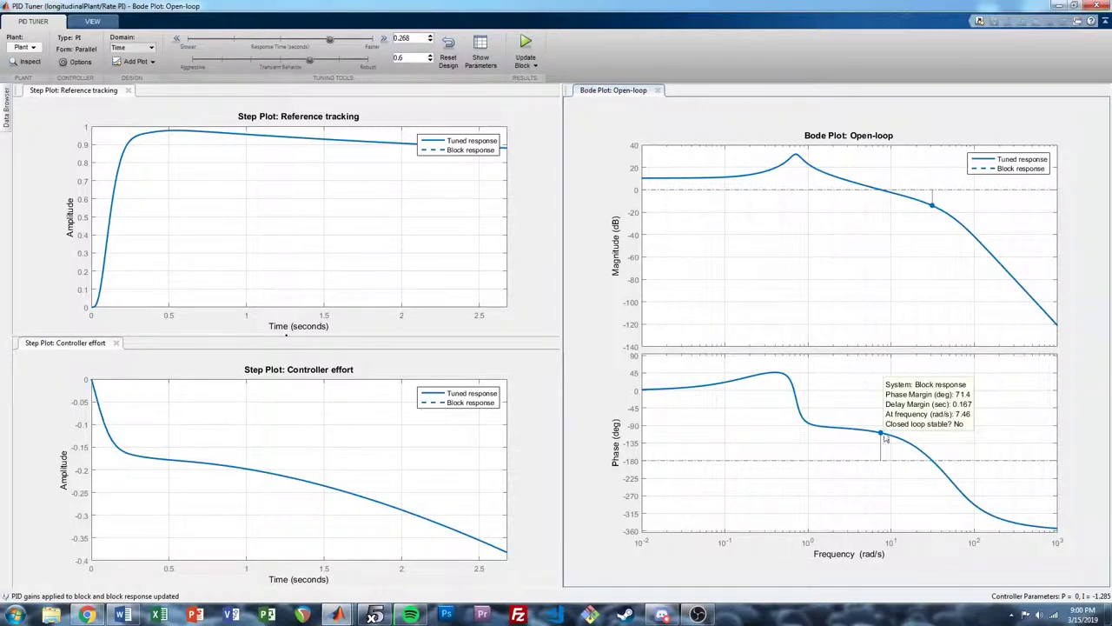
pyautogui.moveTo(932, 208)
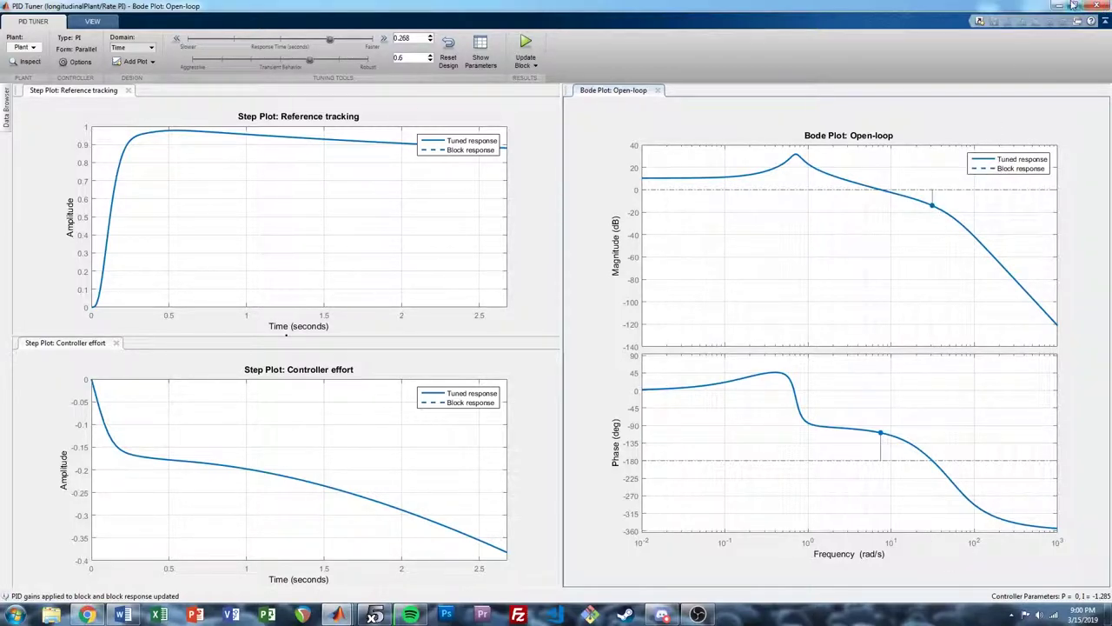
# - Close the Rate PI tuner and dialog, then open a full-screen PID Tuner for Angle PI
pyautogui.click(1100, 6)
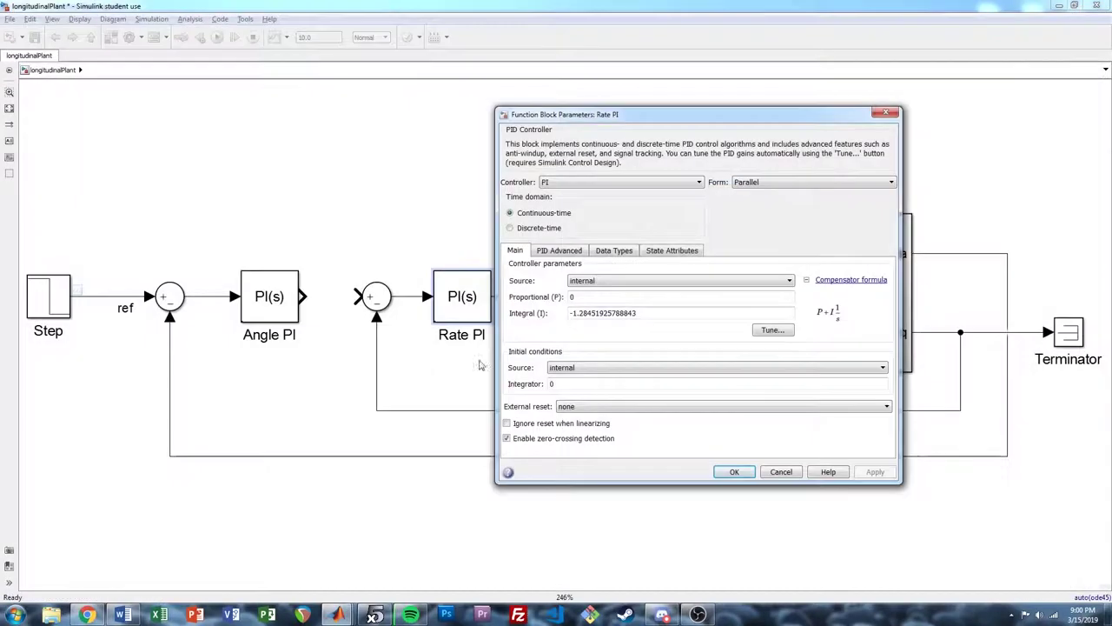
pyautogui.click(730, 472)
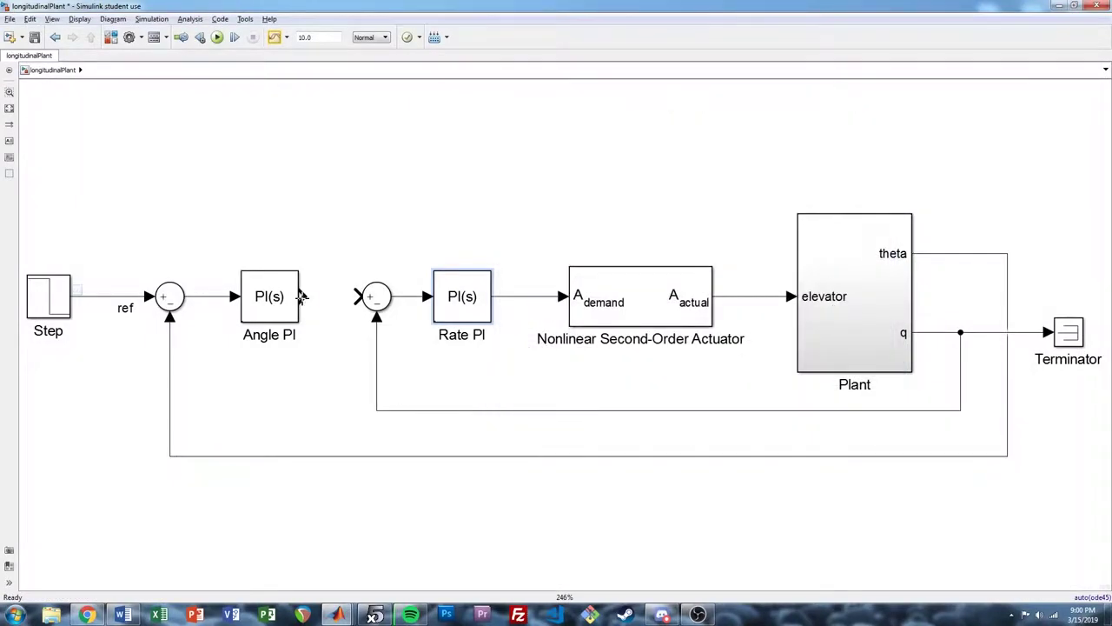
pyautogui.doubleClick(272, 293)
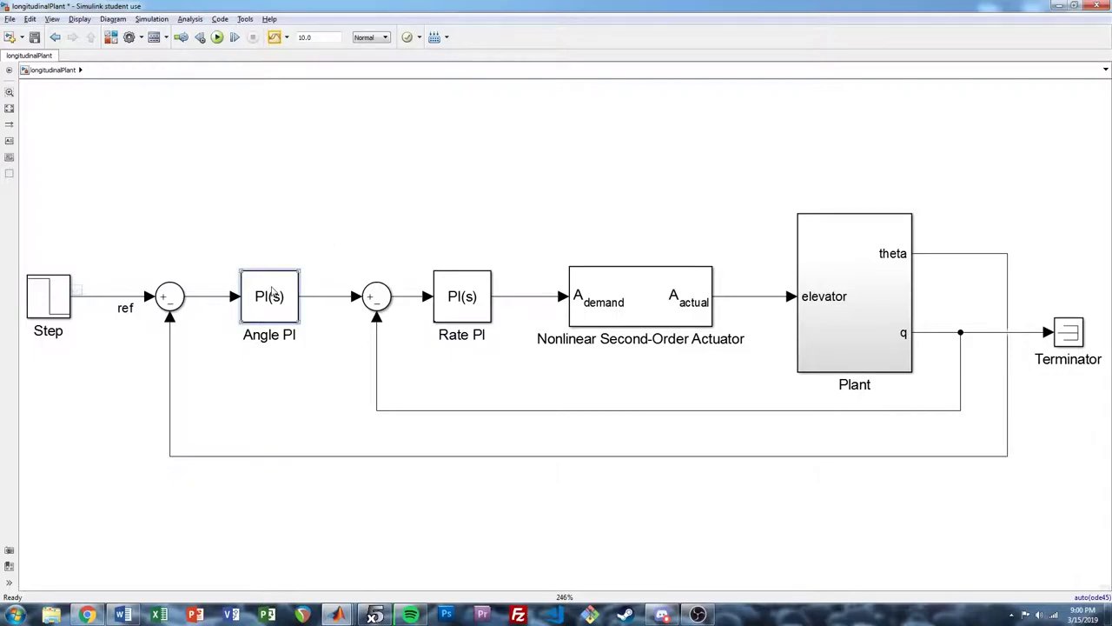
pyautogui.click(580, 329)
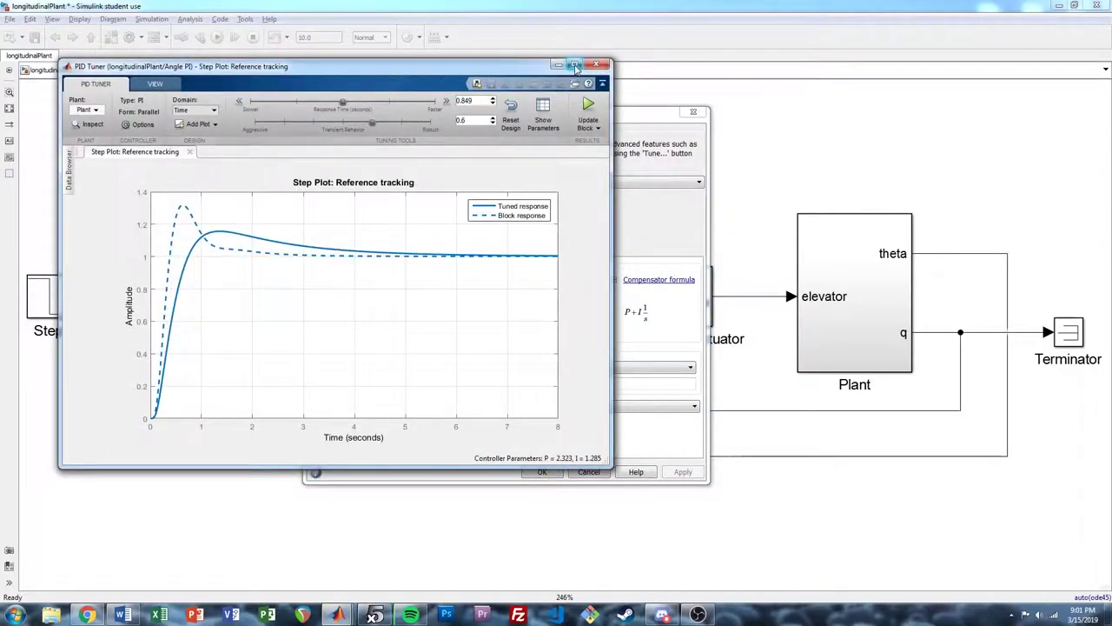
pyautogui.click(573, 66)
# - Add controller-effort and open-loop Bode plots, showing all stability margins on the Bode plot
pyautogui.click(135, 61)
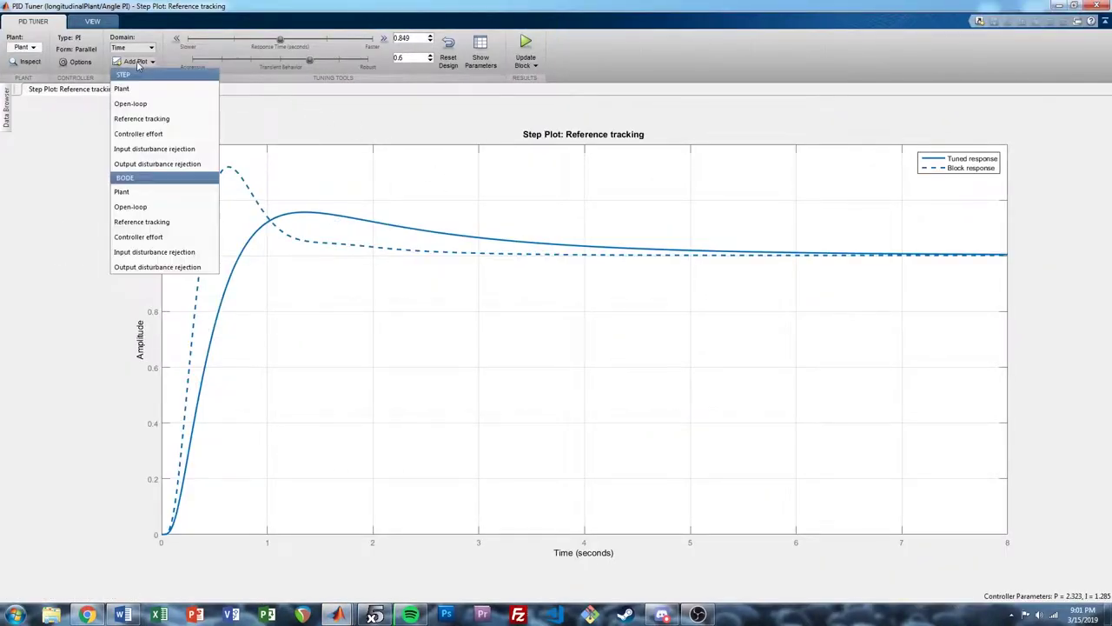
pyautogui.click(170, 135)
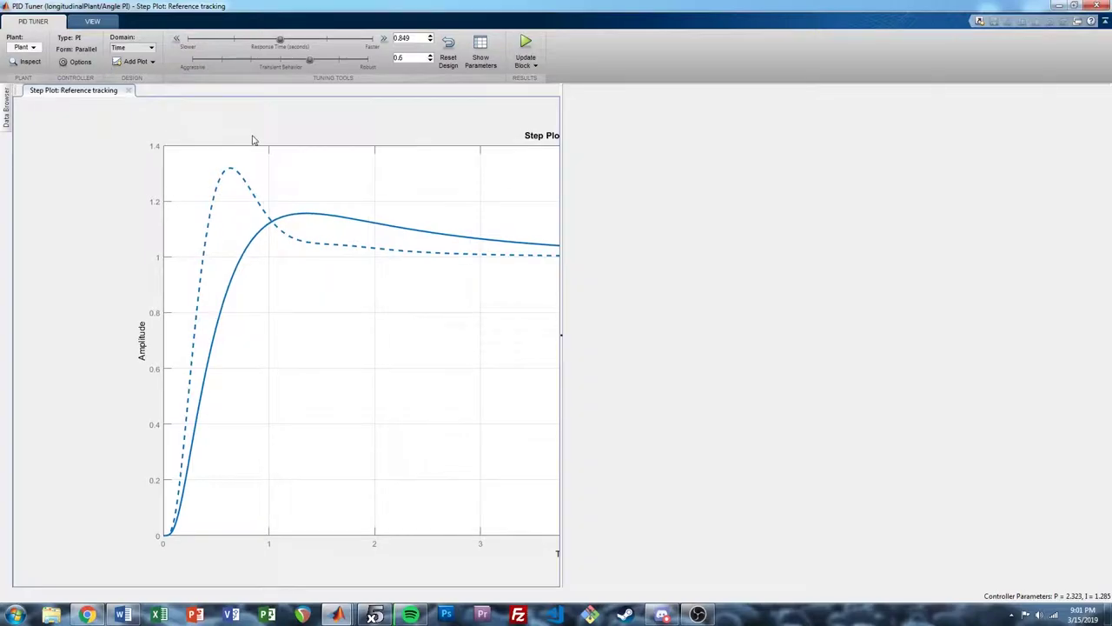
pyautogui.click(135, 61)
pyautogui.click(153, 208)
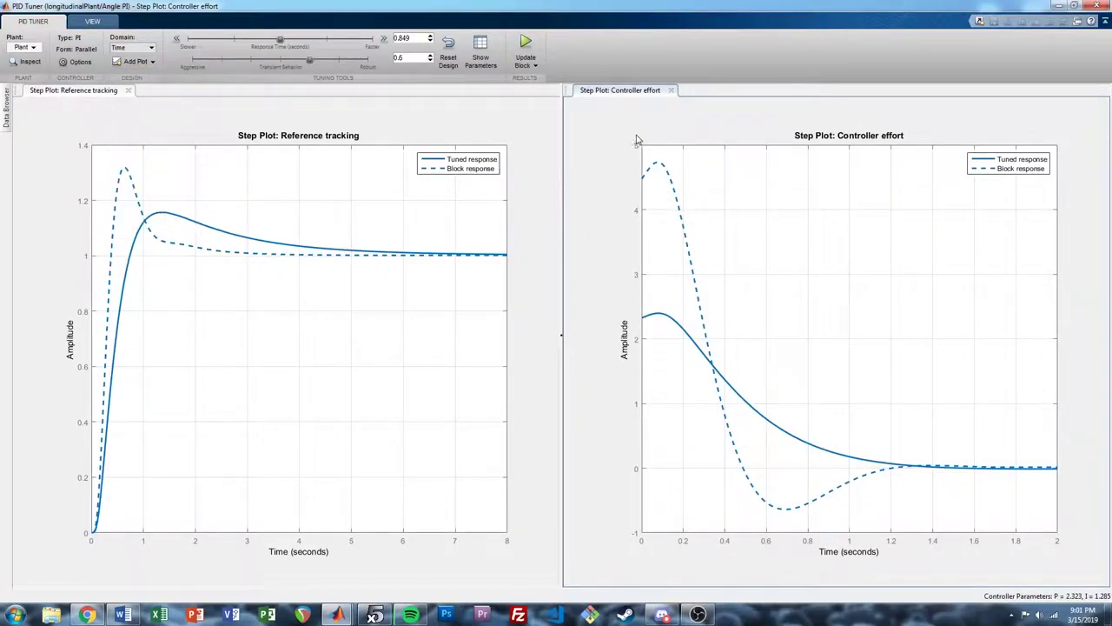
pyautogui.moveTo(619, 90); pyautogui.dragTo(271, 513)
pyautogui.rightClick(729, 246)
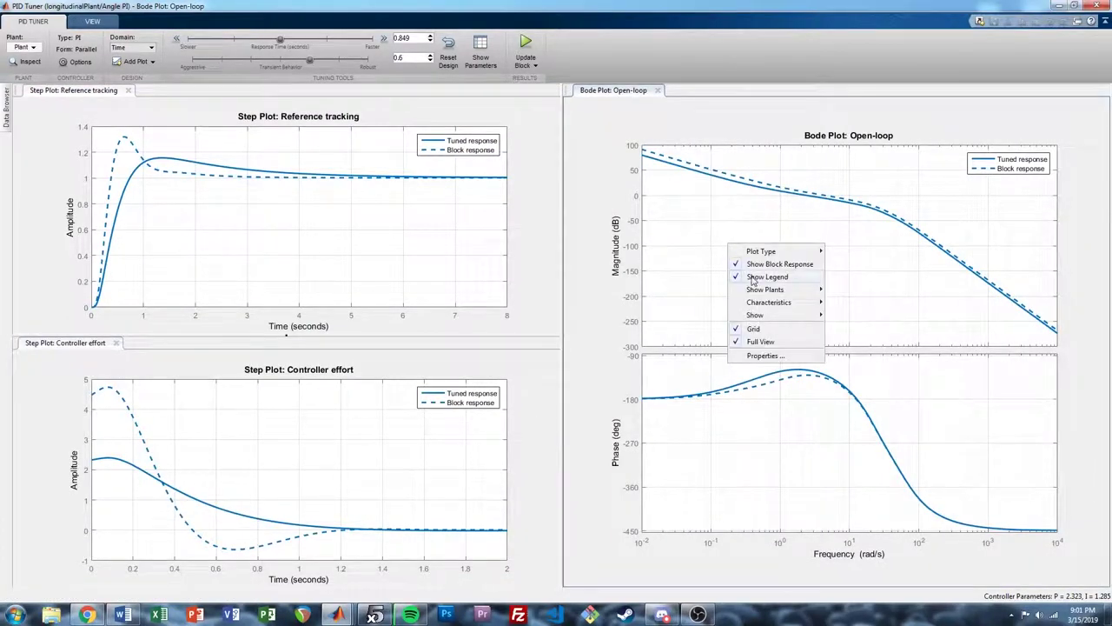
pyautogui.moveTo(780, 301)
pyautogui.click(874, 332)
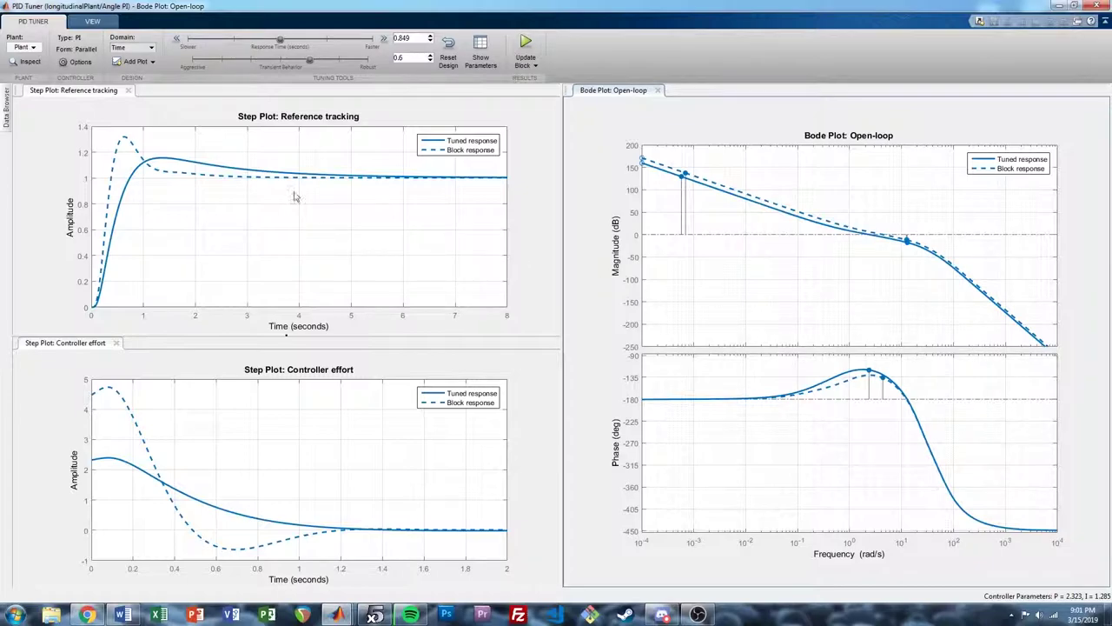
# - Make the Angle PI loop respond faster and apply gains P 3.517, I 0.2096 to the block
pyautogui.moveTo(281, 41); pyautogui.dragTo(296, 43)
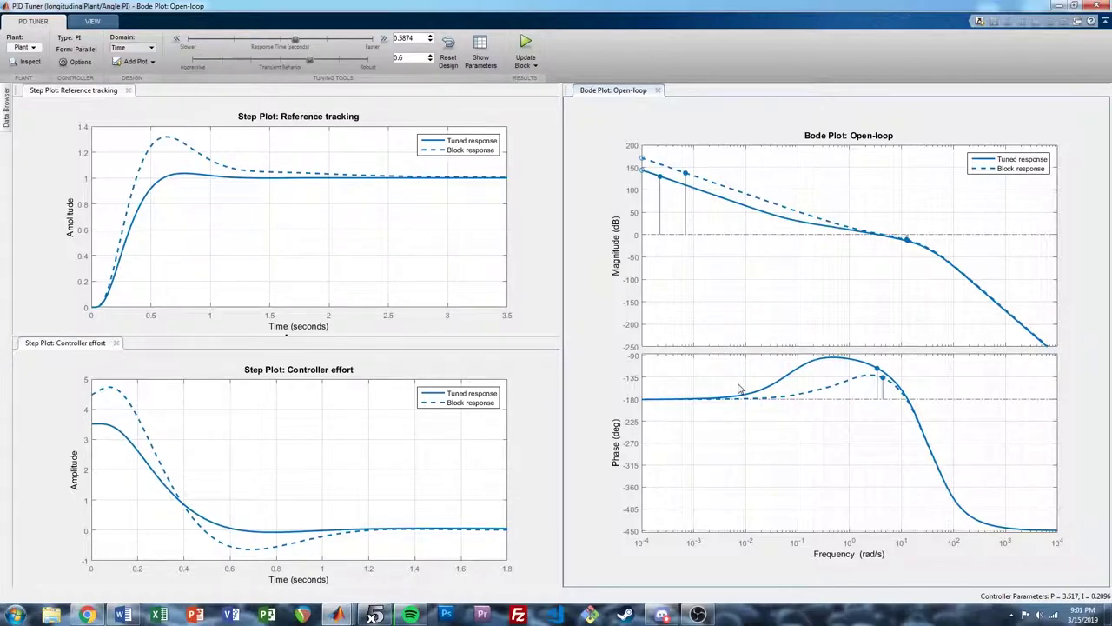
pyautogui.click(878, 371)
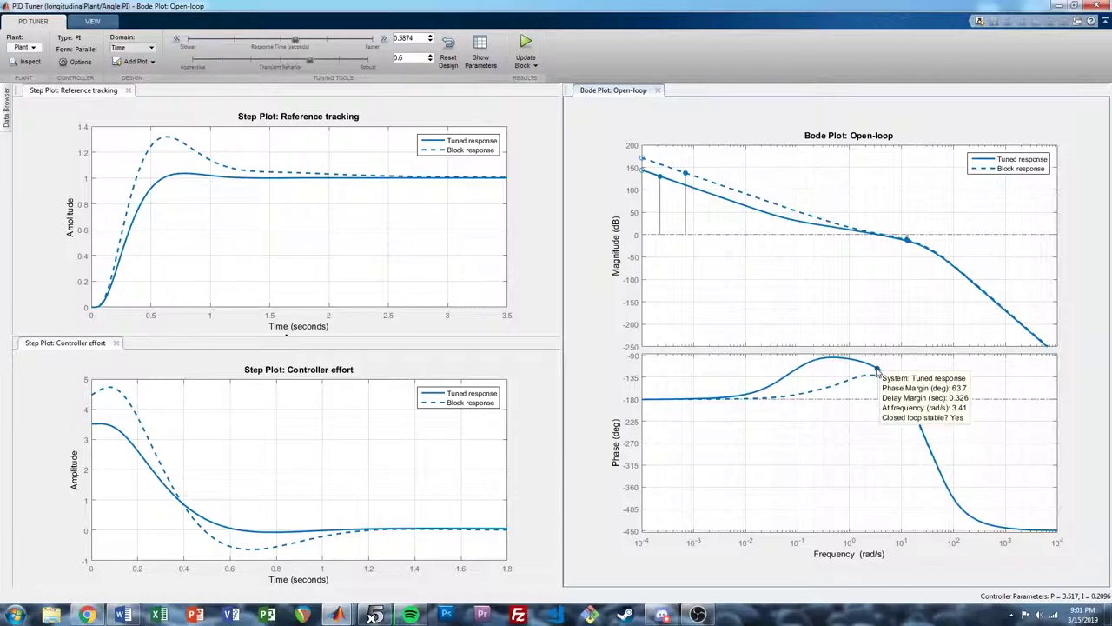
pyautogui.moveTo(907, 241)
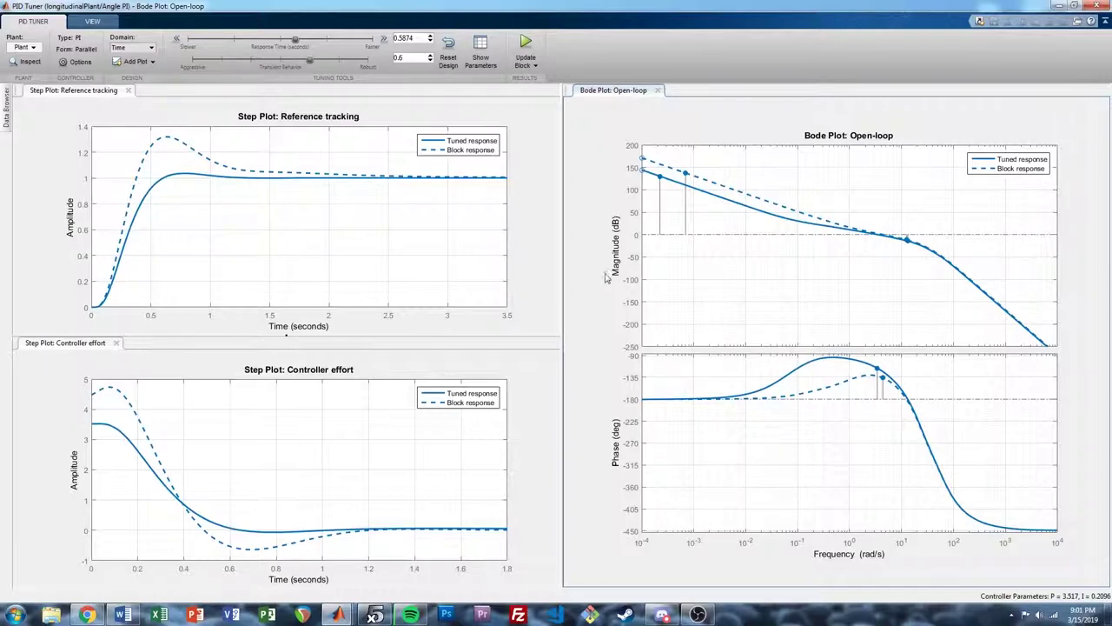
pyautogui.click(535, 41)
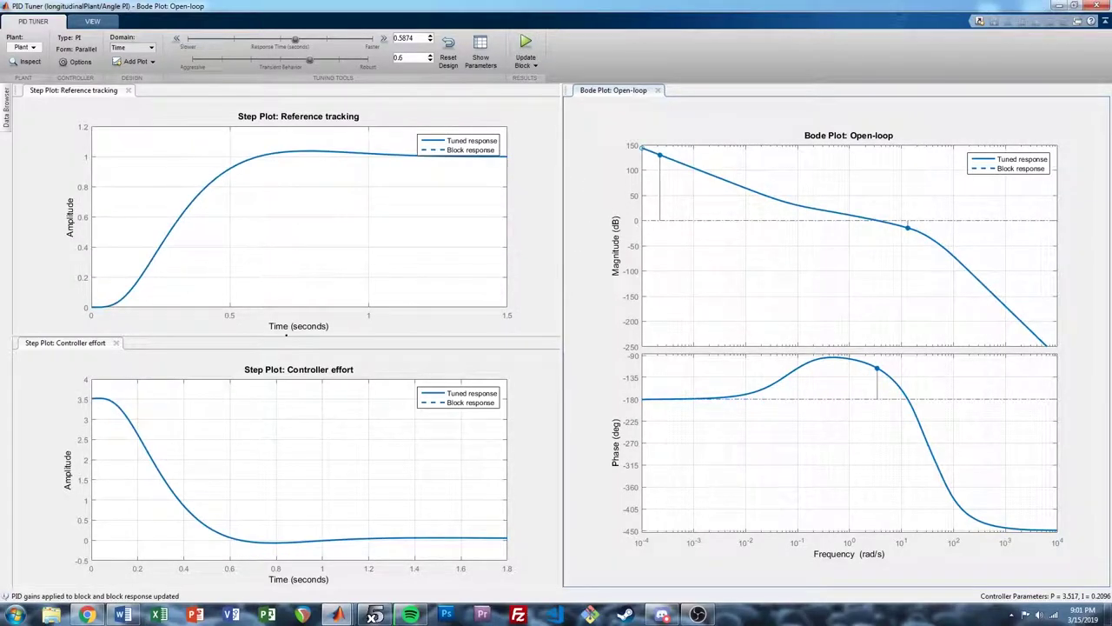
pyautogui.moveTo(909, 230)
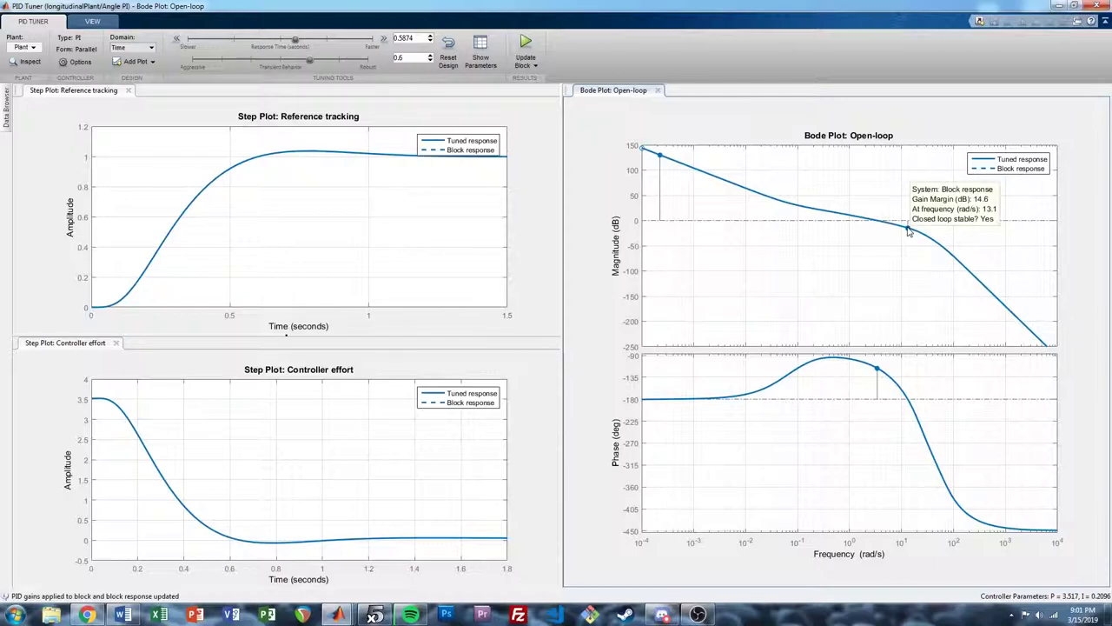
pyautogui.click(1101, 7)
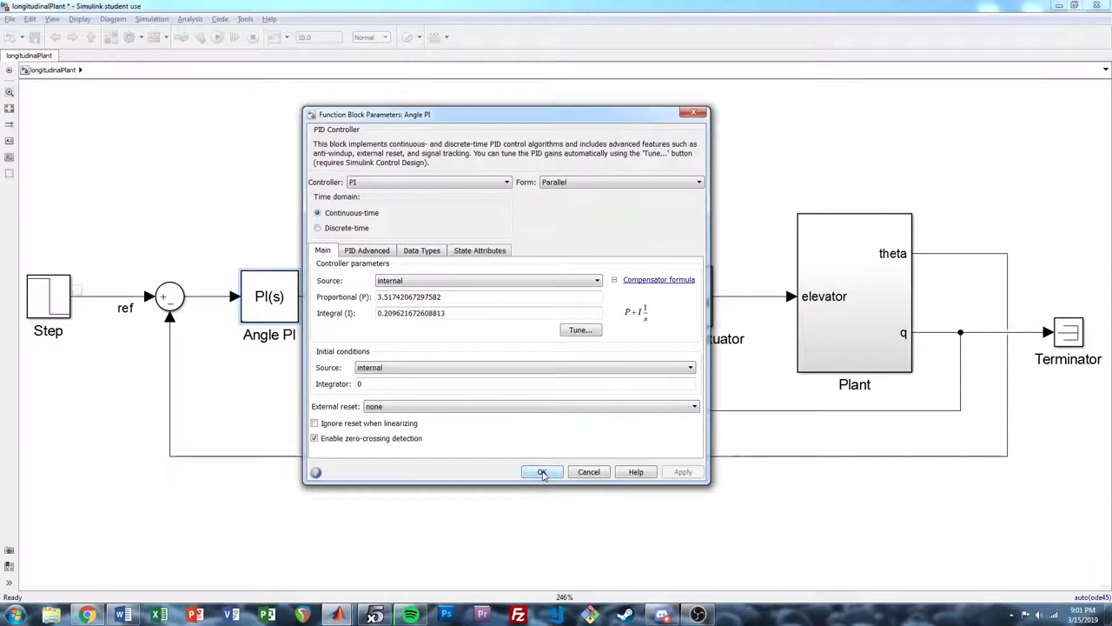
pyautogui.click(541, 472)
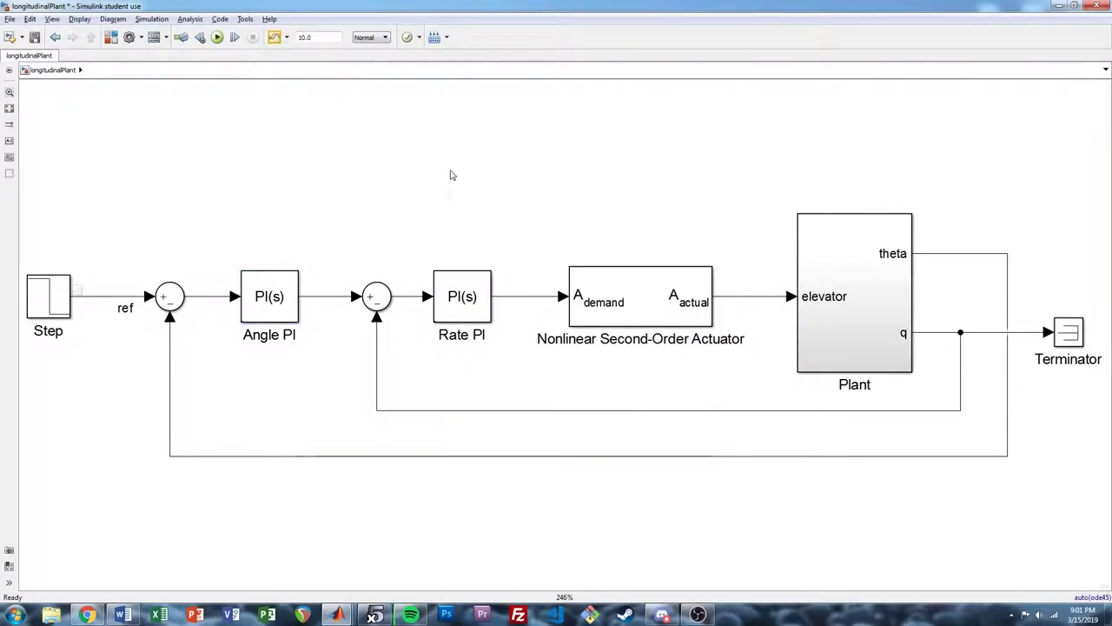
# - Change an option on the Run 7 entry, then rerun the simulation to produce Run 8
pyautogui.hotkey('alt', 'Tab')
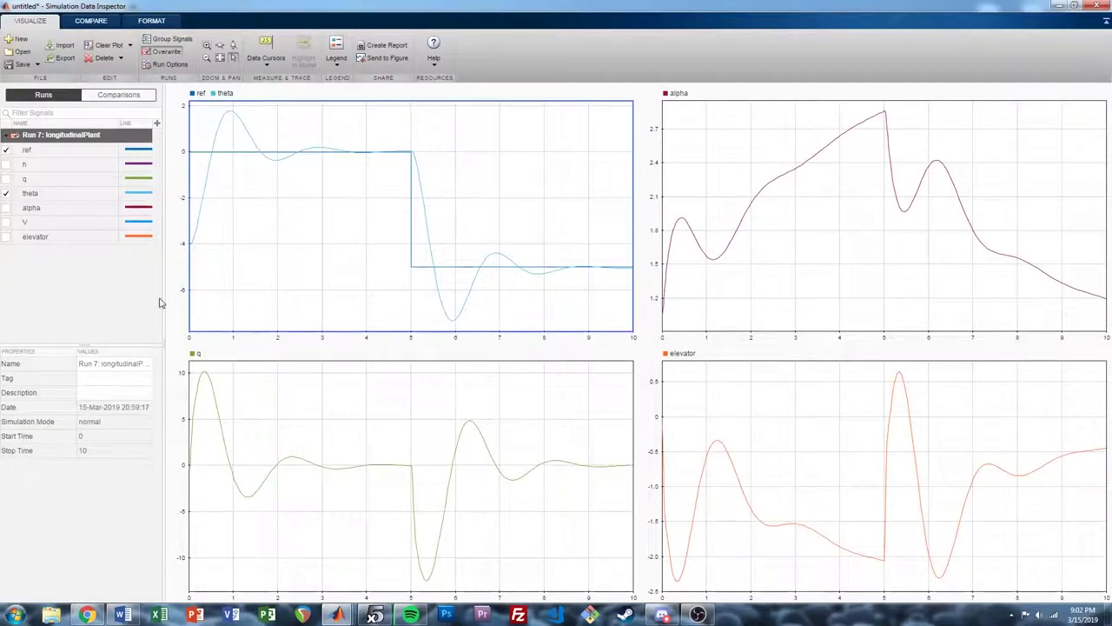
pyautogui.rightClick(49, 136)
pyautogui.click(75, 155)
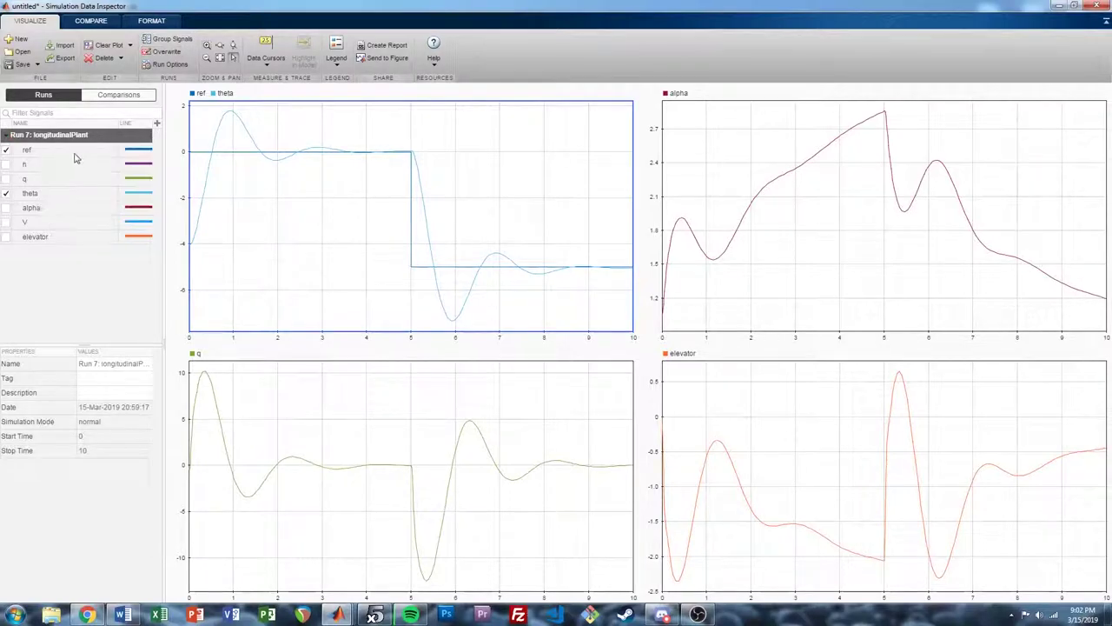
pyautogui.hotkey('alt', 'Tab')
pyautogui.hotkey('ctrl', 't')
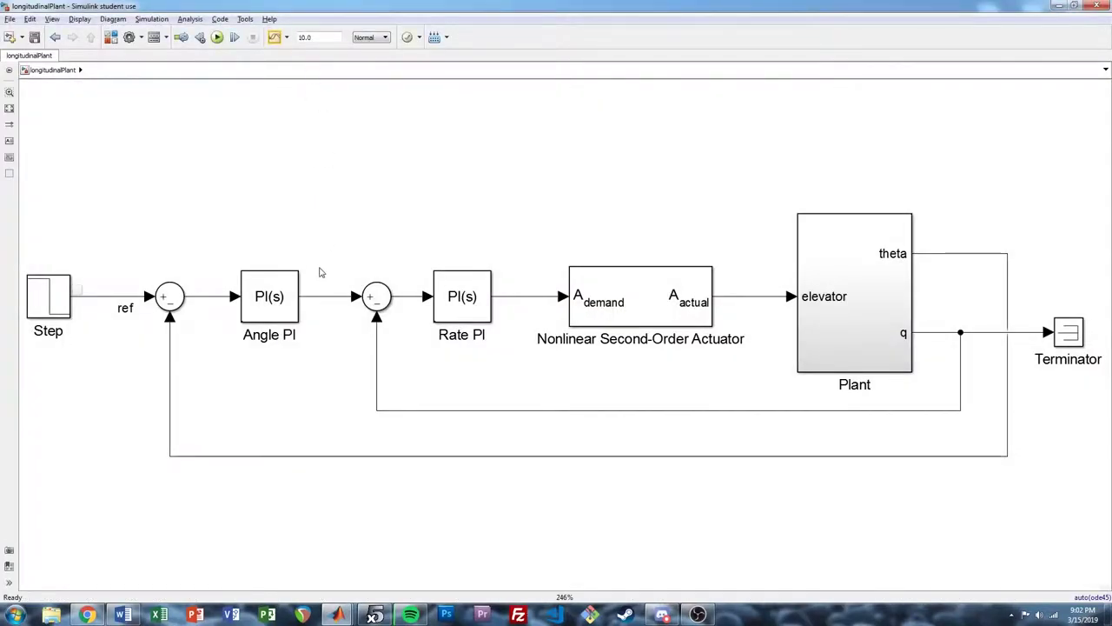
pyautogui.hotkey('alt', 'Tab')
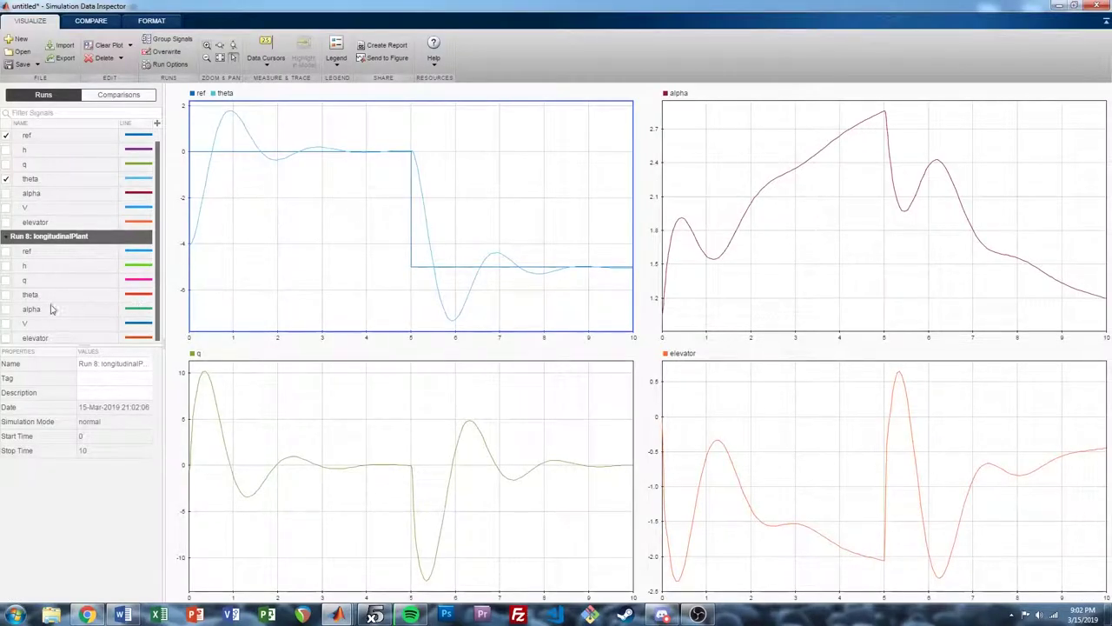
# - Overlay Run 8's theta, q, alpha and elevator traces on their matching plots
pyautogui.click(6, 294)
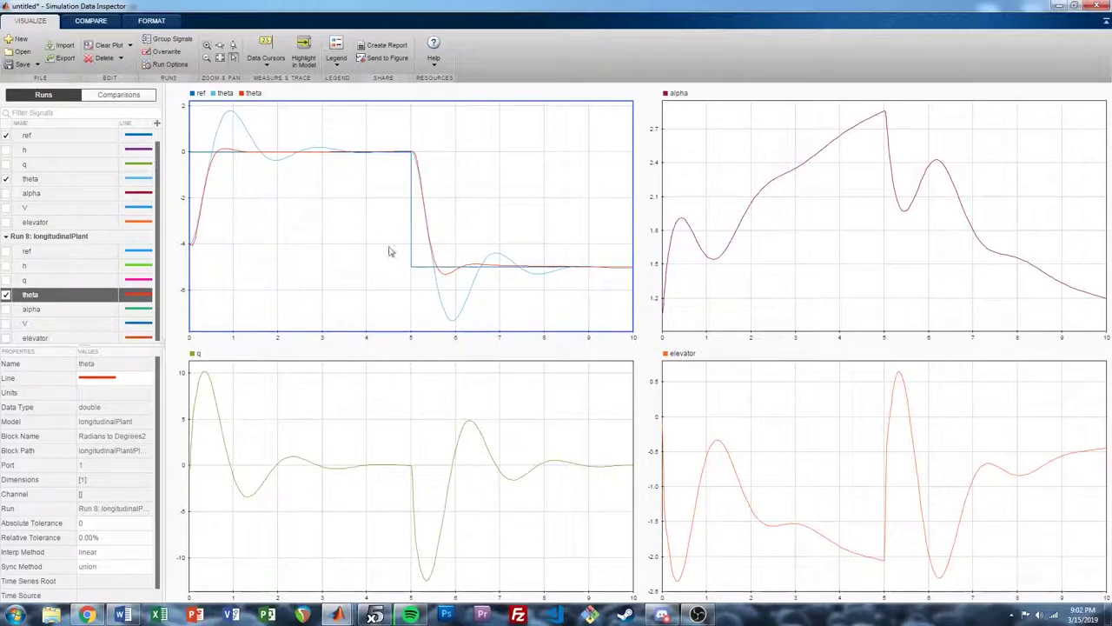
pyautogui.click(6, 280)
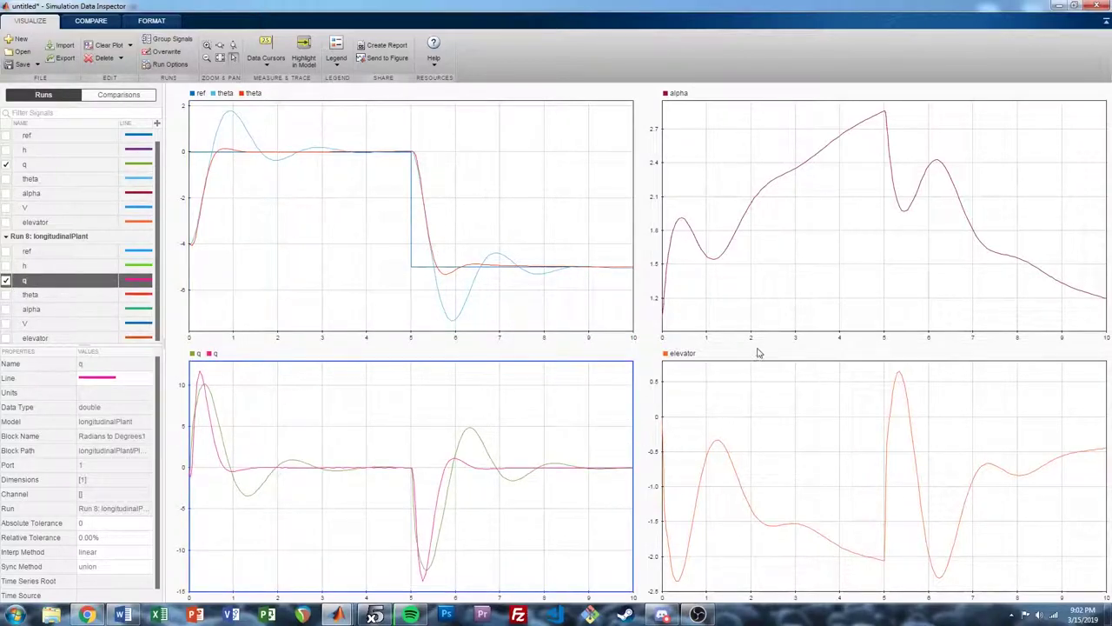
pyautogui.click(797, 275)
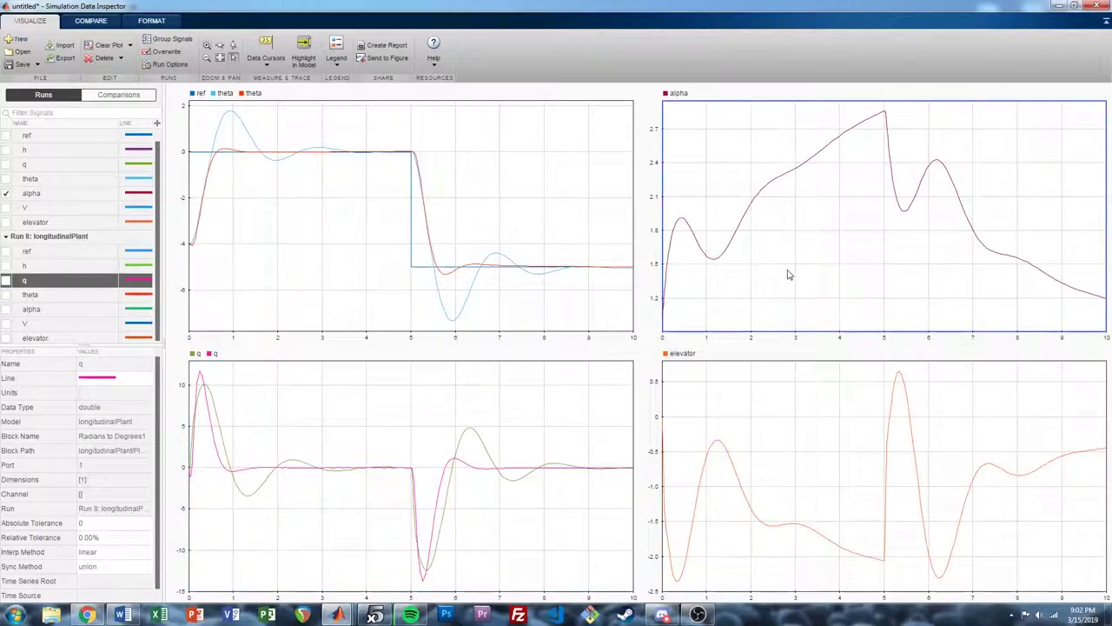
pyautogui.click(6, 309)
pyautogui.click(776, 422)
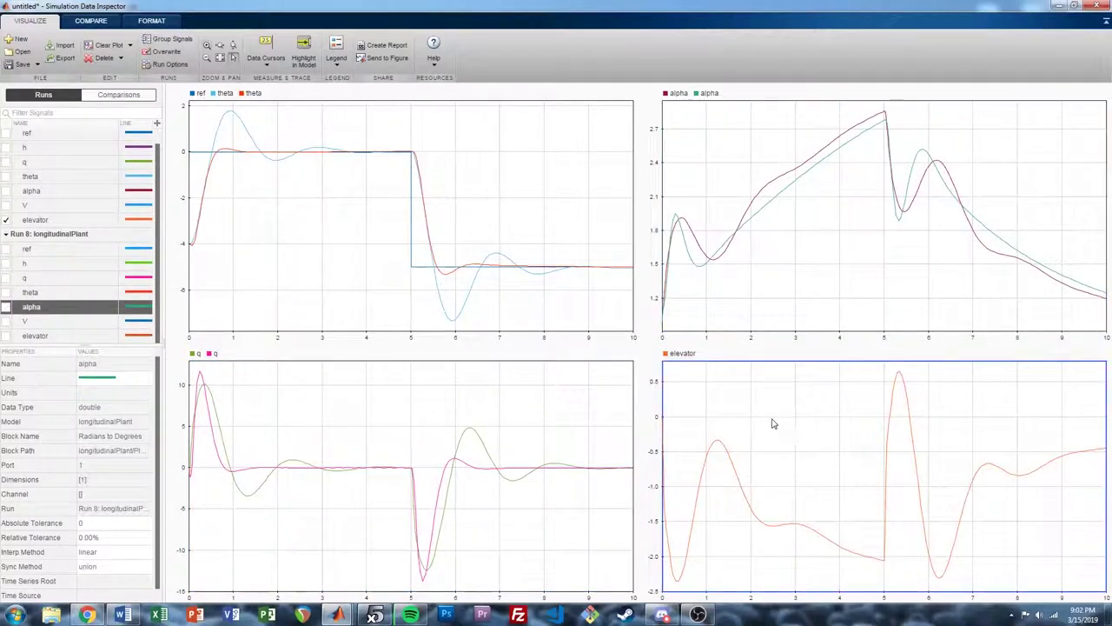
pyautogui.click(6, 337)
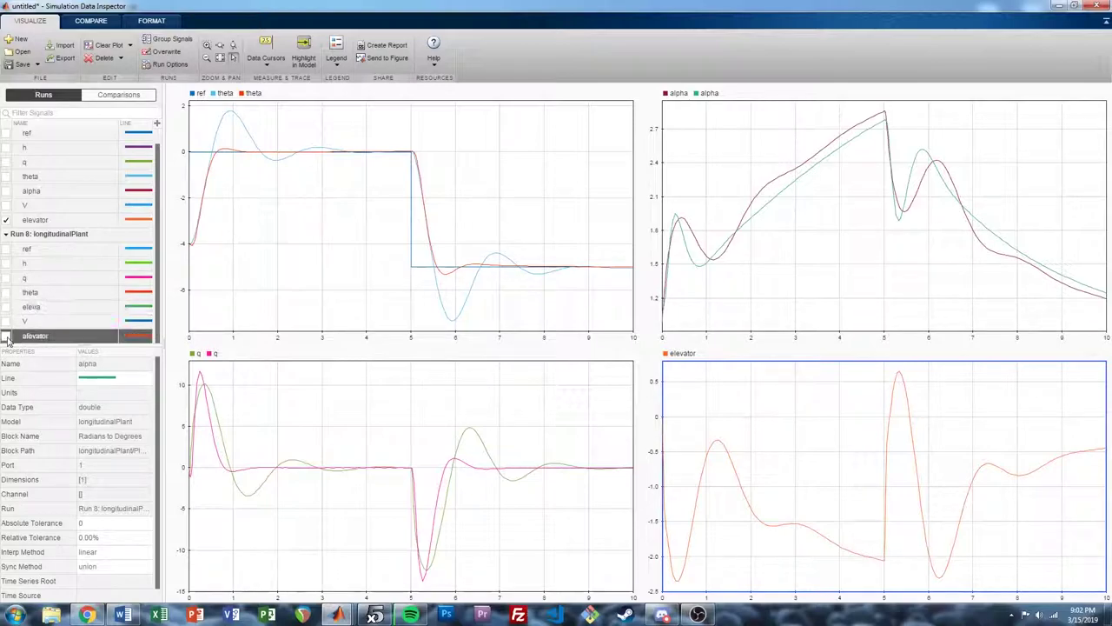